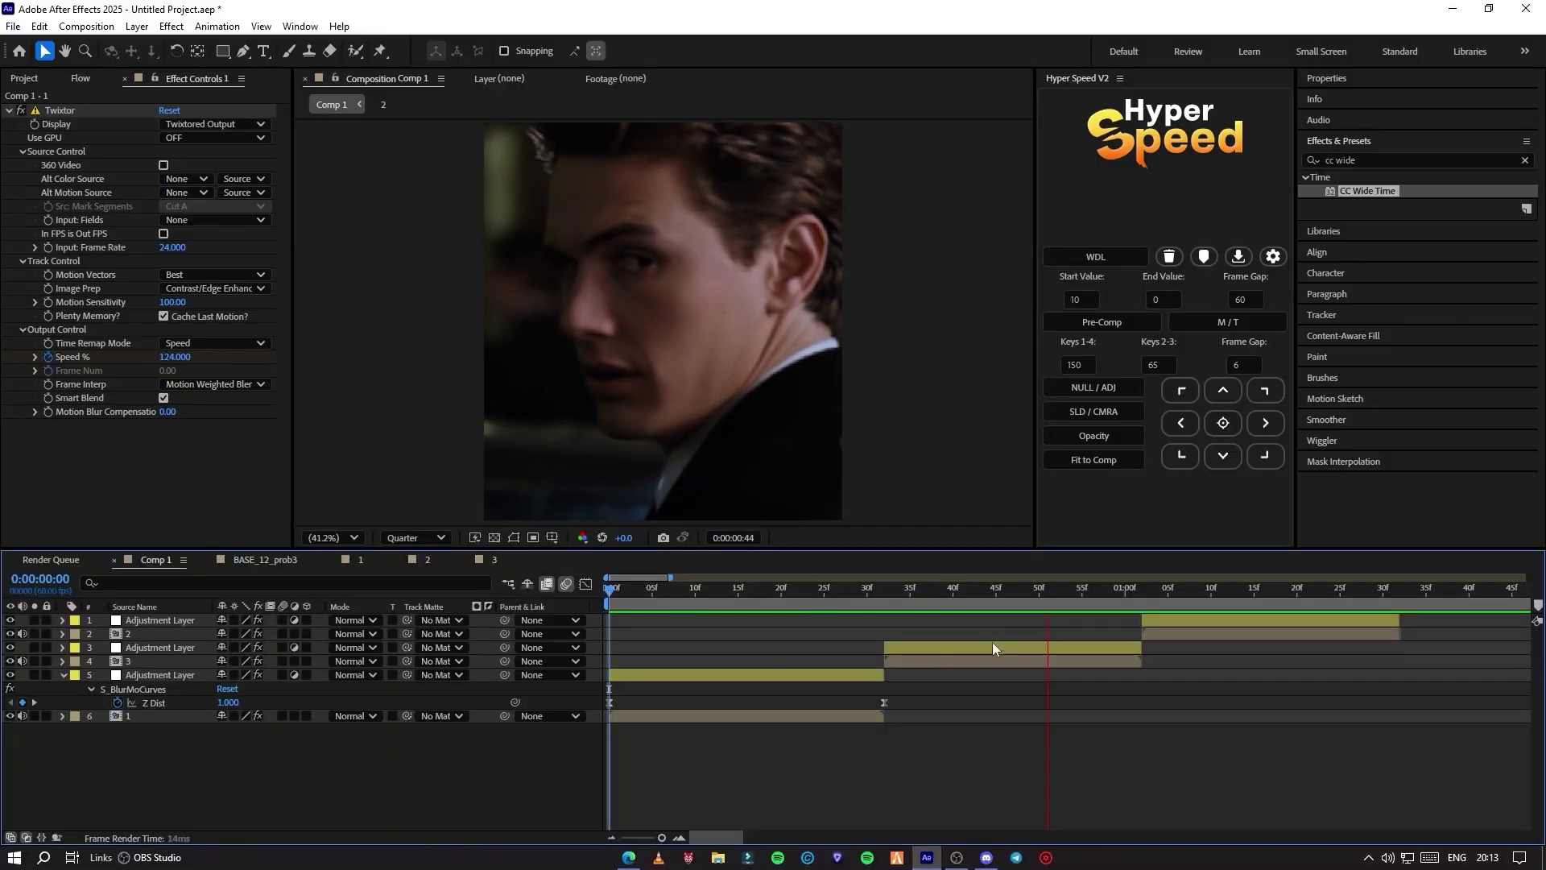
Preview the composition and reveal the keyframes on the first clip's adjustment layer to examine its zoom timing.
{"action": "left_click_drag", "start_coordinate": [1113, 601], "coordinate": [607, 603]}
{"action": "key", "text": "space"}
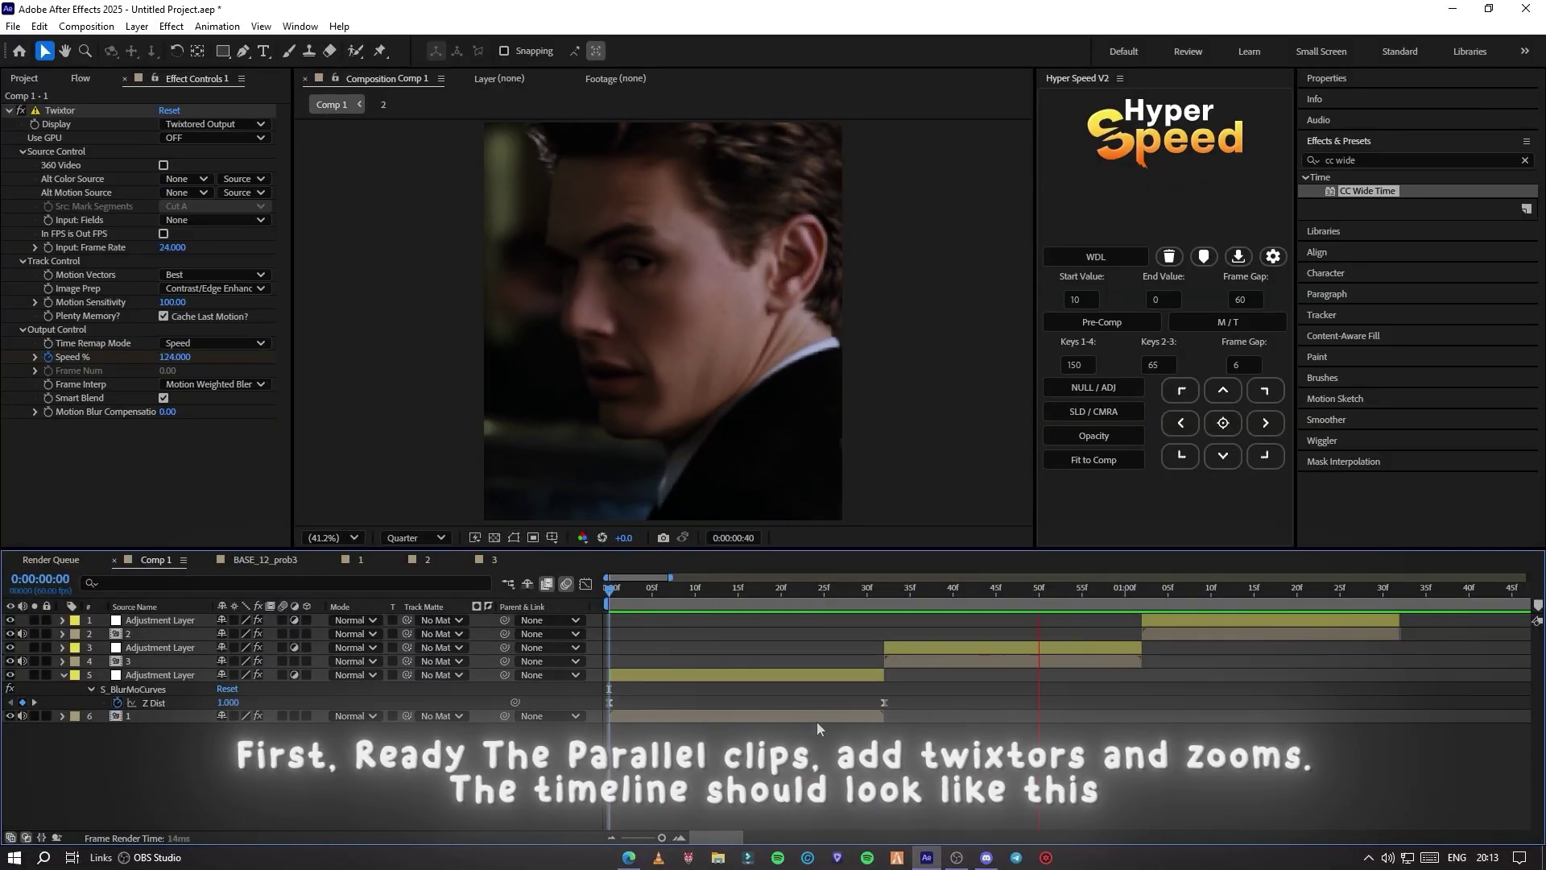
{"action": "left_click", "coordinate": [723, 674]}
{"action": "left_click", "coordinate": [723, 675]}
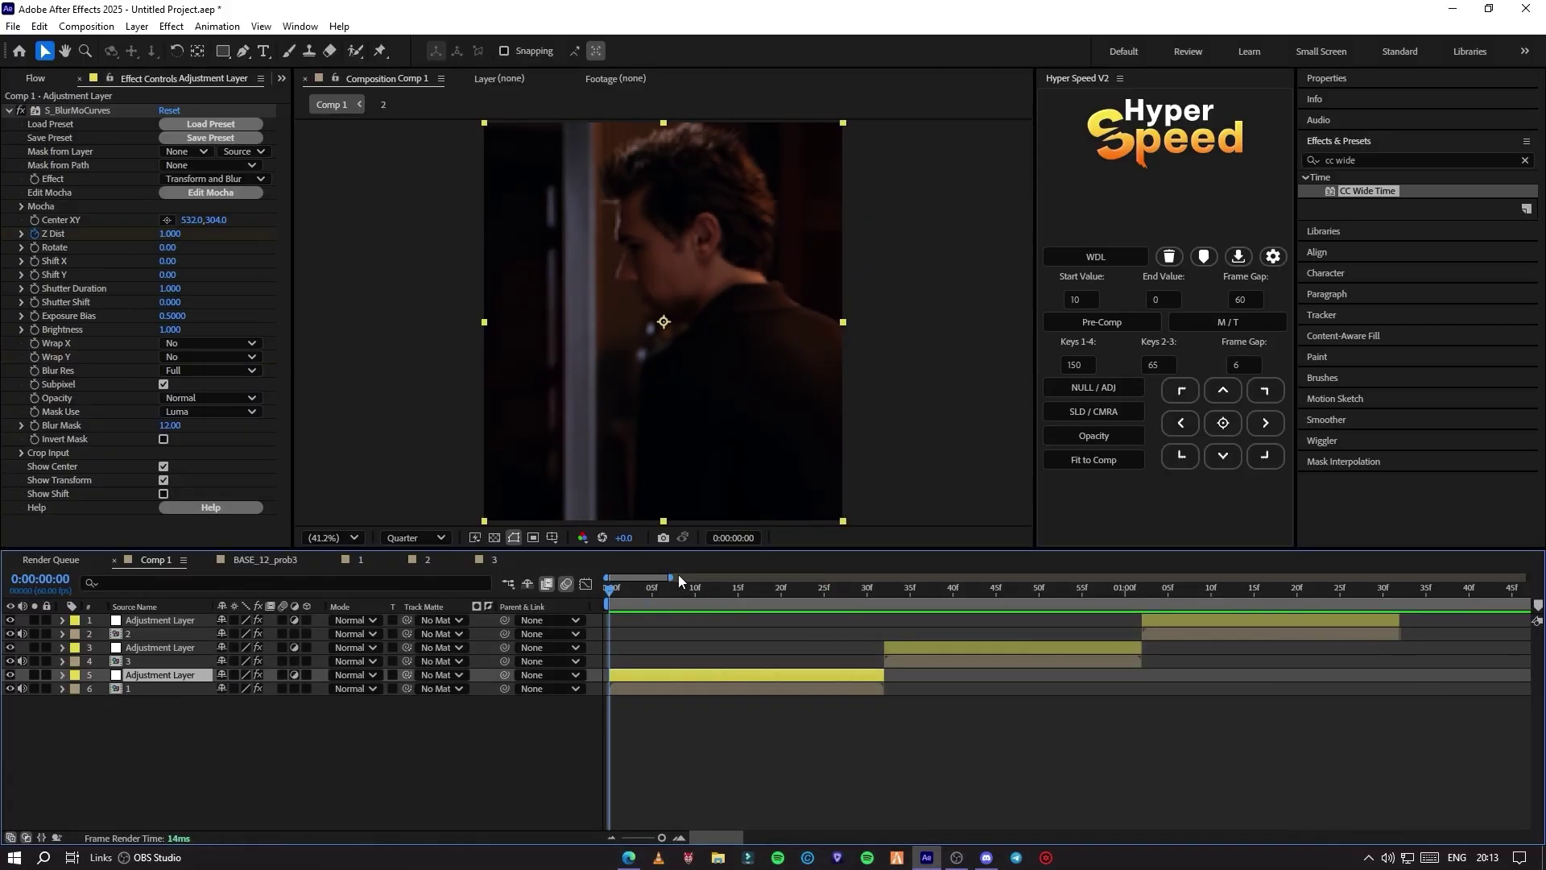
{"action": "key", "text": "u"}
{"action": "left_click_drag", "start_coordinate": [726, 587], "coordinate": [1141, 605]}
{"action": "left_click", "coordinate": [880, 704]}
Inspect the last clip's Twixtor settings and play the composition from the start.
{"action": "left_click", "coordinate": [1165, 635]}
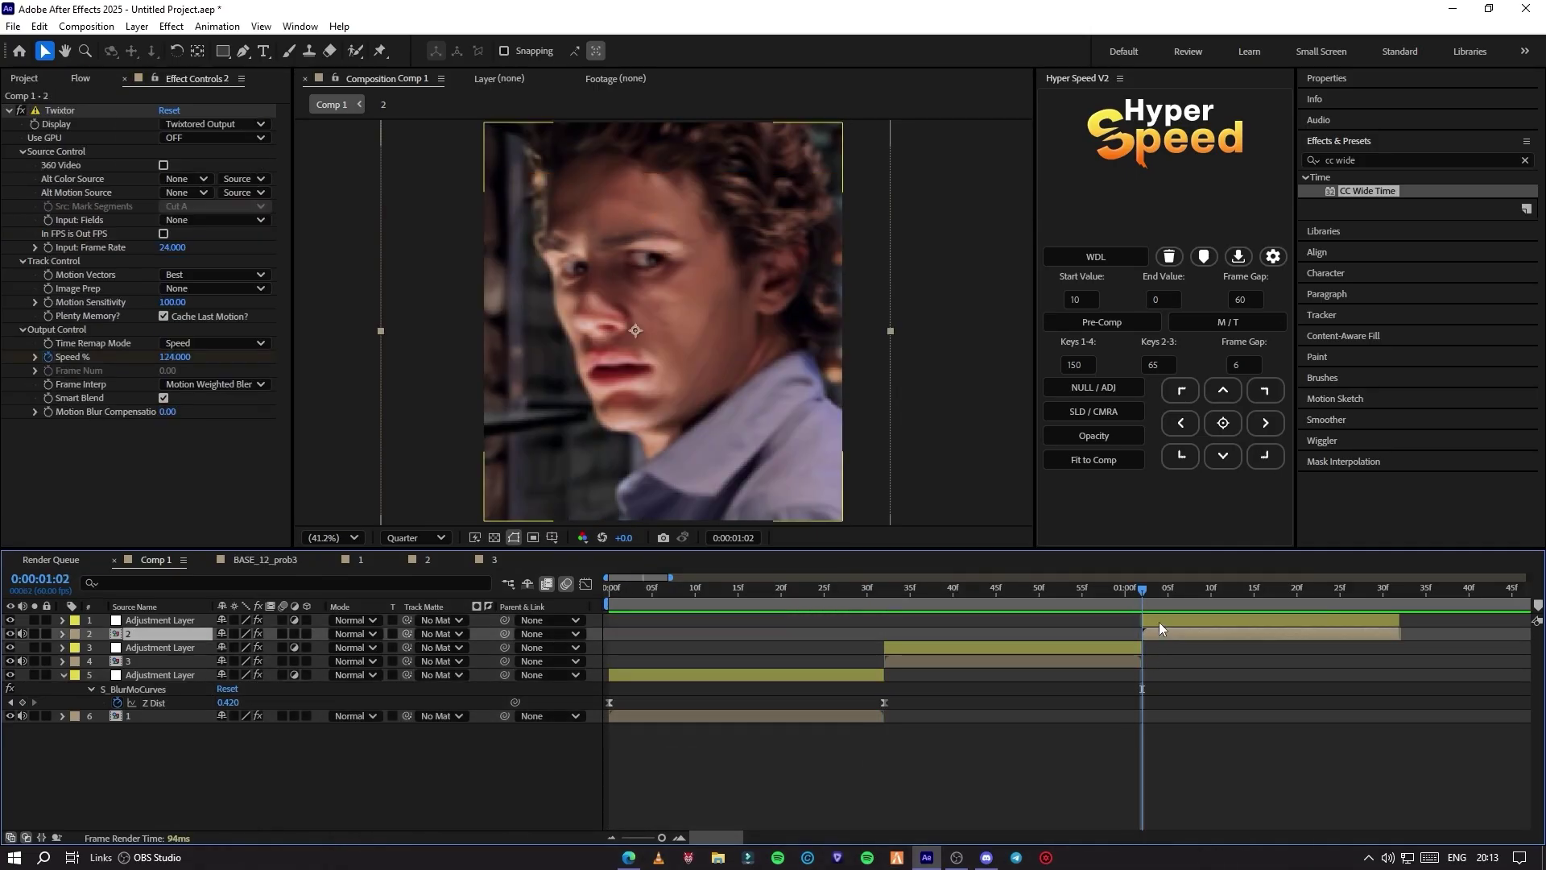
{"action": "left_click", "coordinate": [1158, 622], "text": "shift"}
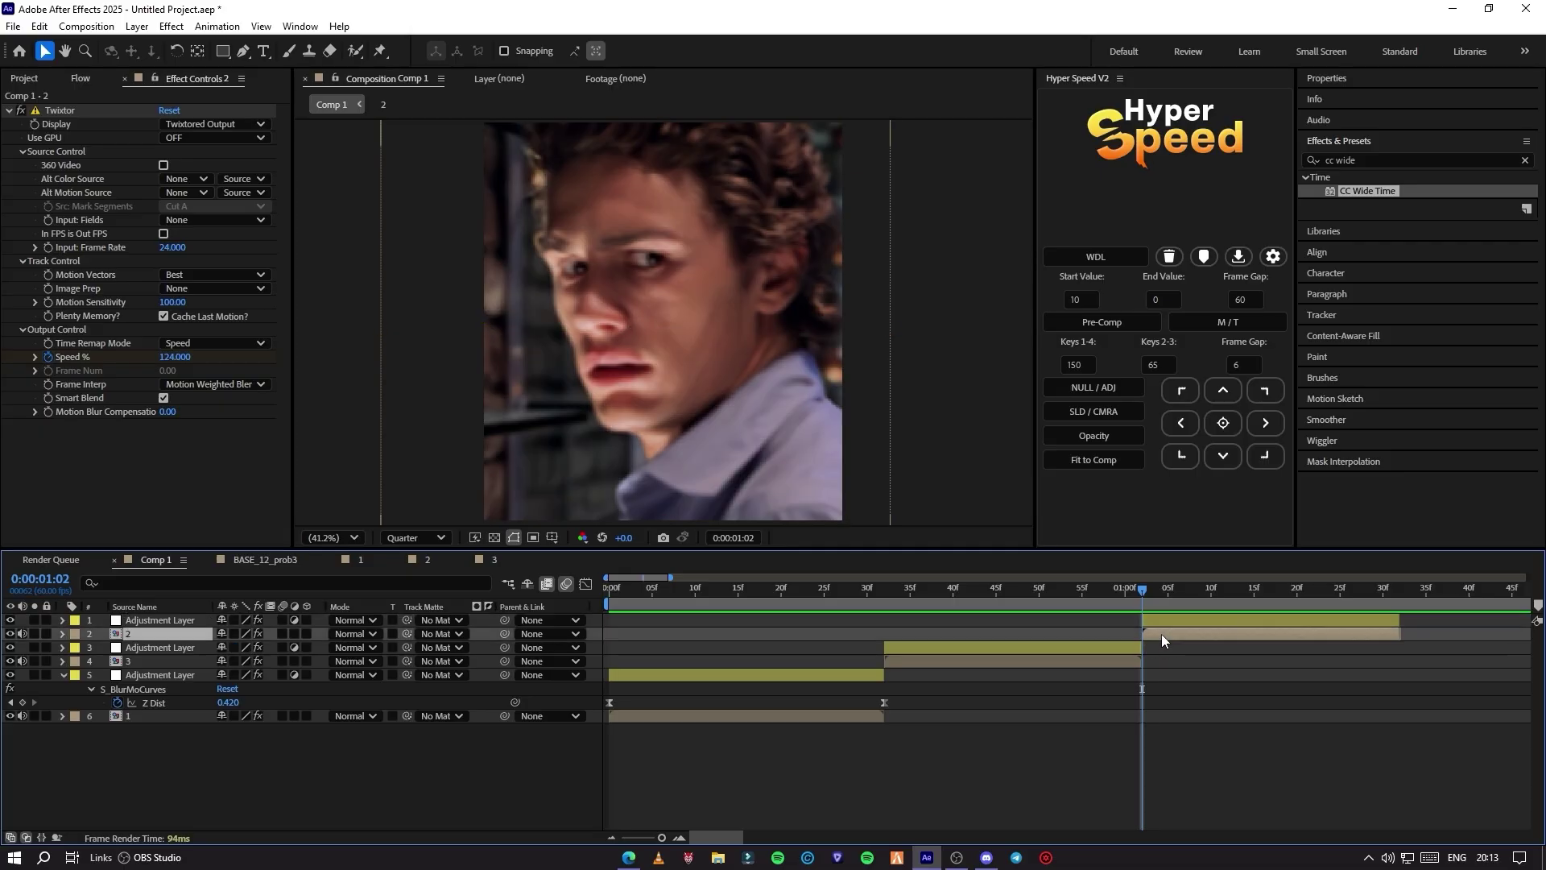
{"action": "left_click", "coordinate": [791, 406]}
{"action": "left_click", "coordinate": [1134, 592]}
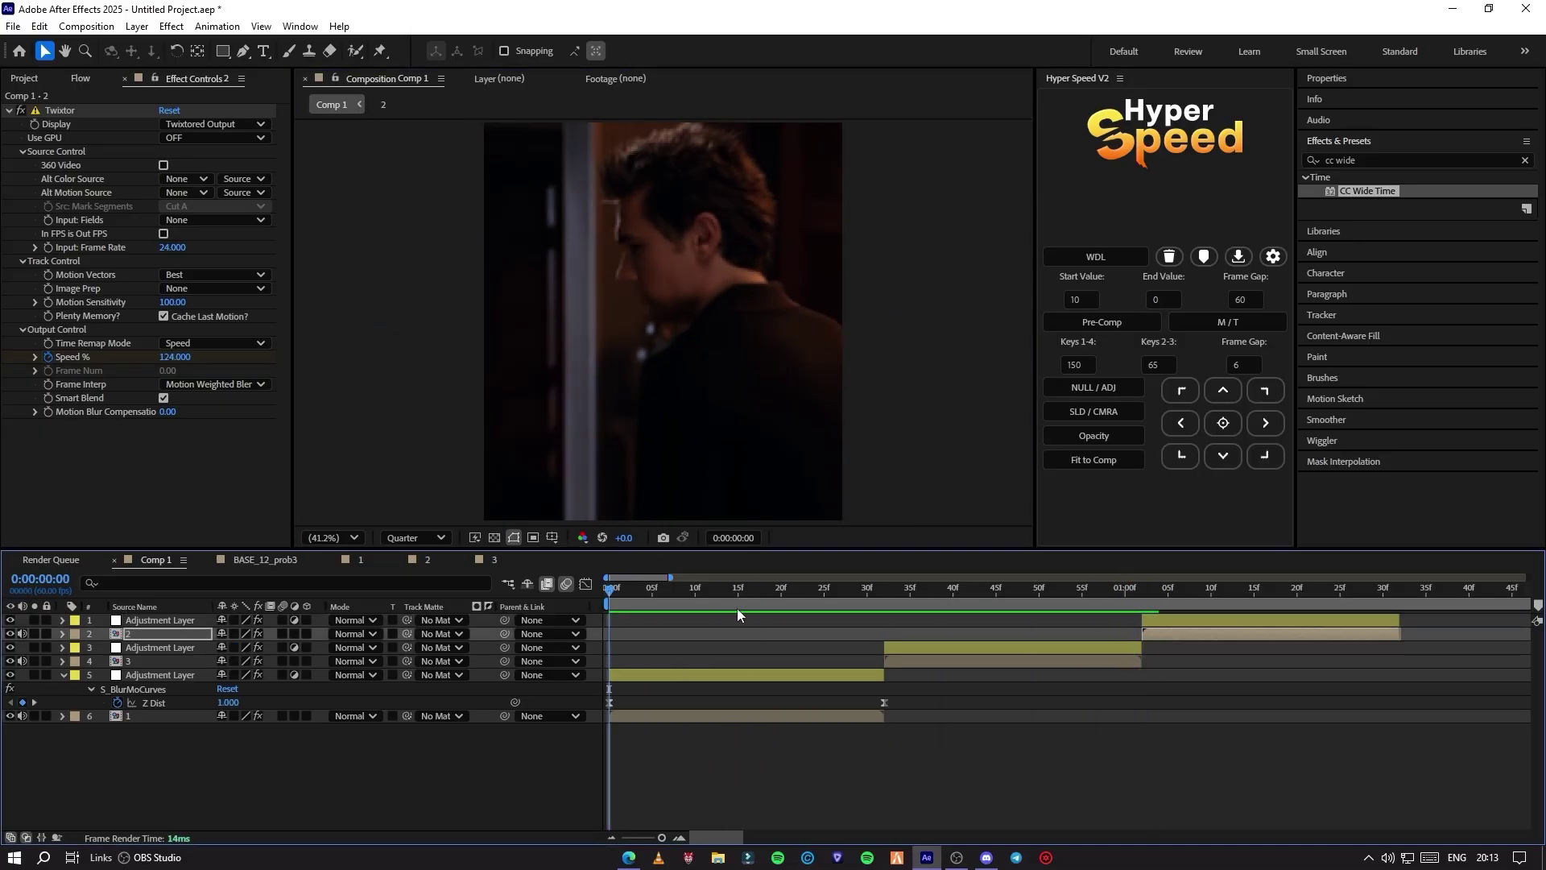
{"action": "left_click_drag", "start_coordinate": [737, 607], "coordinate": [610, 600]}
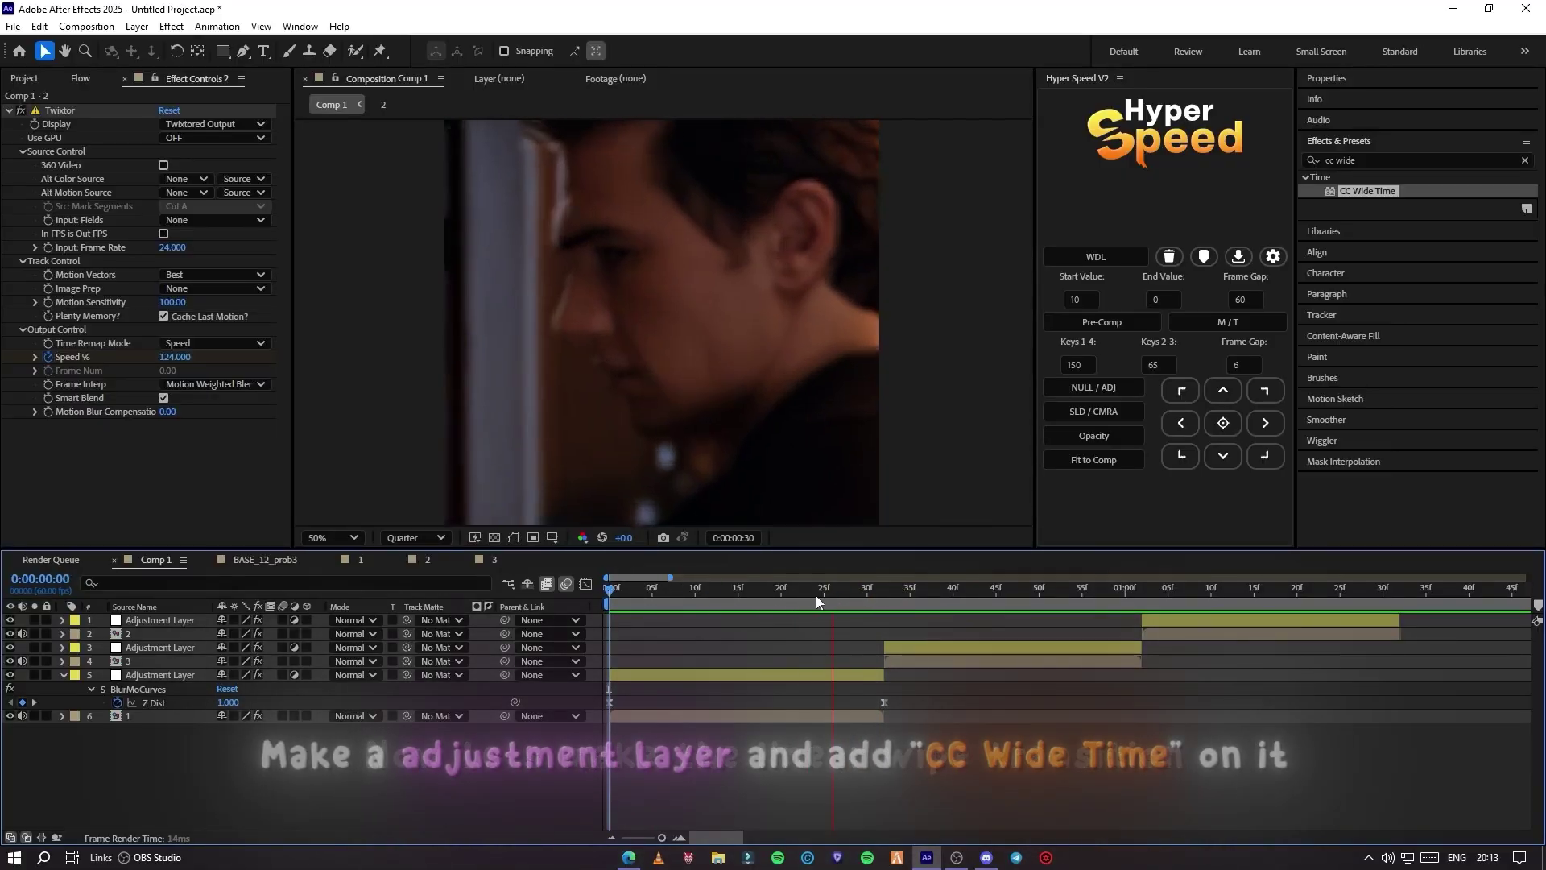
{"action": "left_click_drag", "start_coordinate": [817, 596], "coordinate": [597, 615]}
Add a new adjustment layer above all clips and remove its portion well before the first cut.
{"action": "right_click", "coordinate": [412, 765]}
{"action": "mouse_move", "coordinate": [581, 573]}
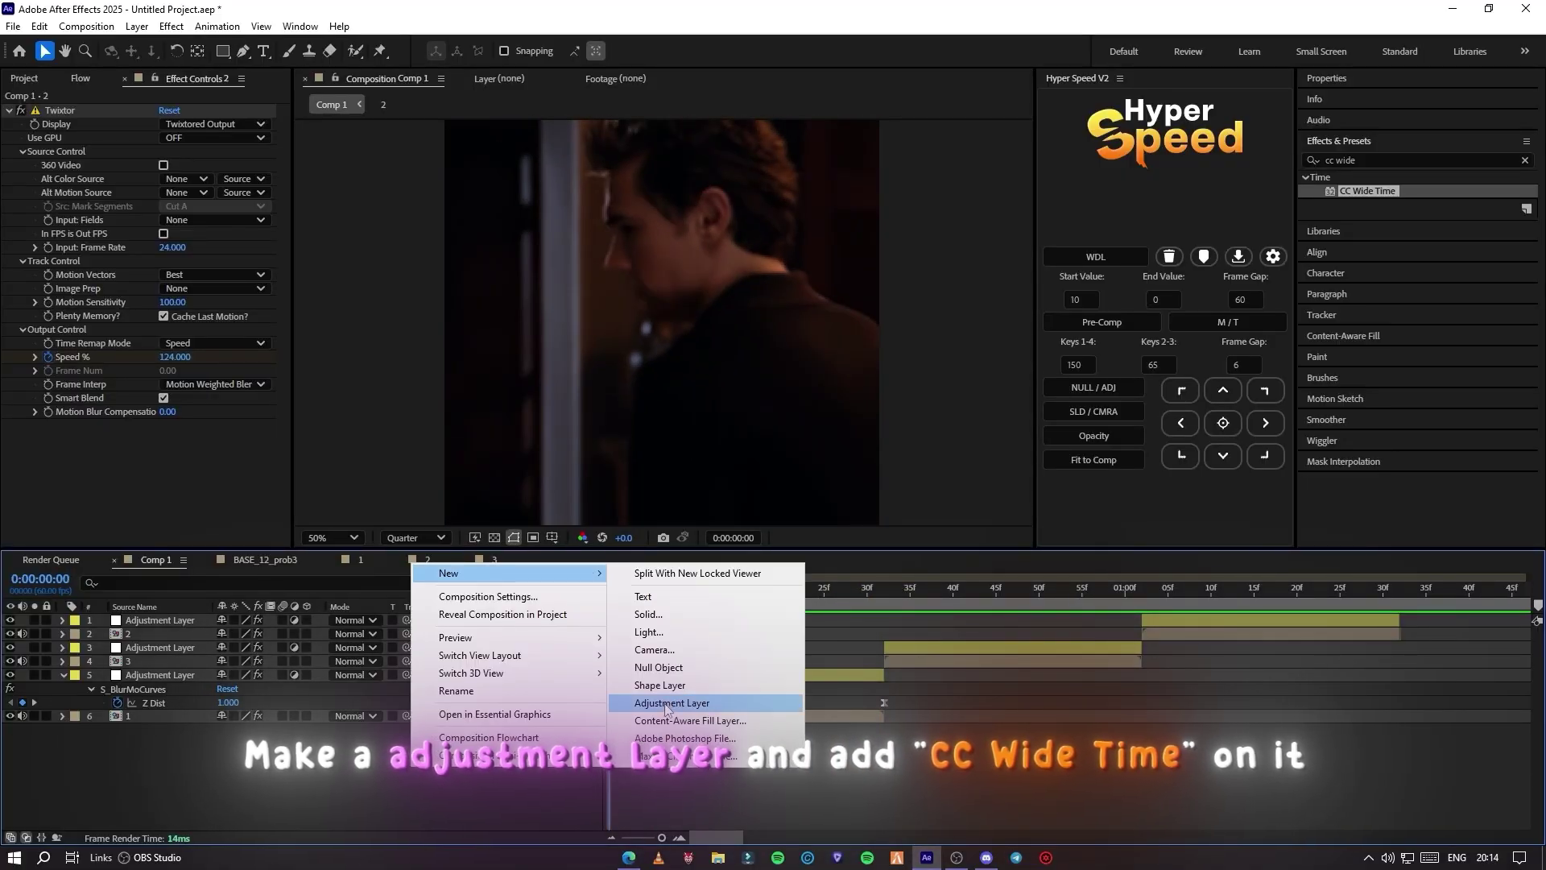
{"action": "left_click", "coordinate": [675, 701]}
{"action": "left_click", "coordinate": [833, 602]}
{"action": "key", "text": "ctrl+shift+d"}
{"action": "left_click", "coordinate": [820, 633]}
{"action": "key", "text": "Delete"}
Trim the new adjustment layer around the first cut so it spans frames 20 to 46.
{"action": "left_click_drag", "start_coordinate": [891, 621], "coordinate": [840, 621]}
{"action": "left_click_drag", "start_coordinate": [910, 602], "coordinate": [1005, 601]}
{"action": "key", "text": "ctrl+shift+d"}
{"action": "left_click", "coordinate": [886, 594]}
{"action": "key", "text": "Delete"}
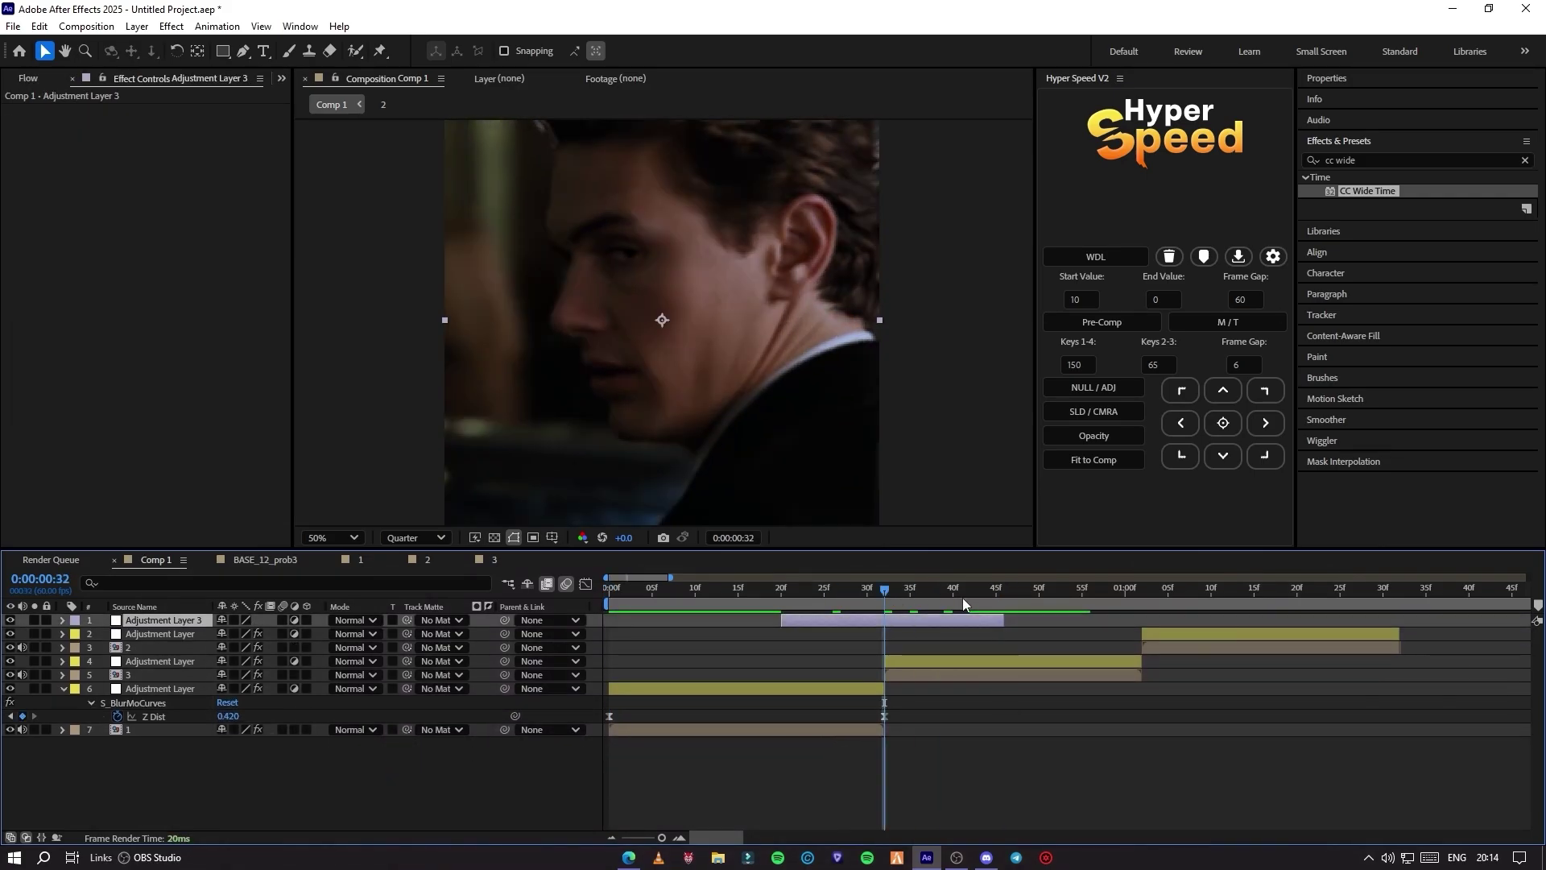
Apply CC Wide Time with Forward and Backward Steps keyframed at 5 on frame 32 and Native Motion Blur on.
{"action": "double_click", "coordinate": [1368, 190]}
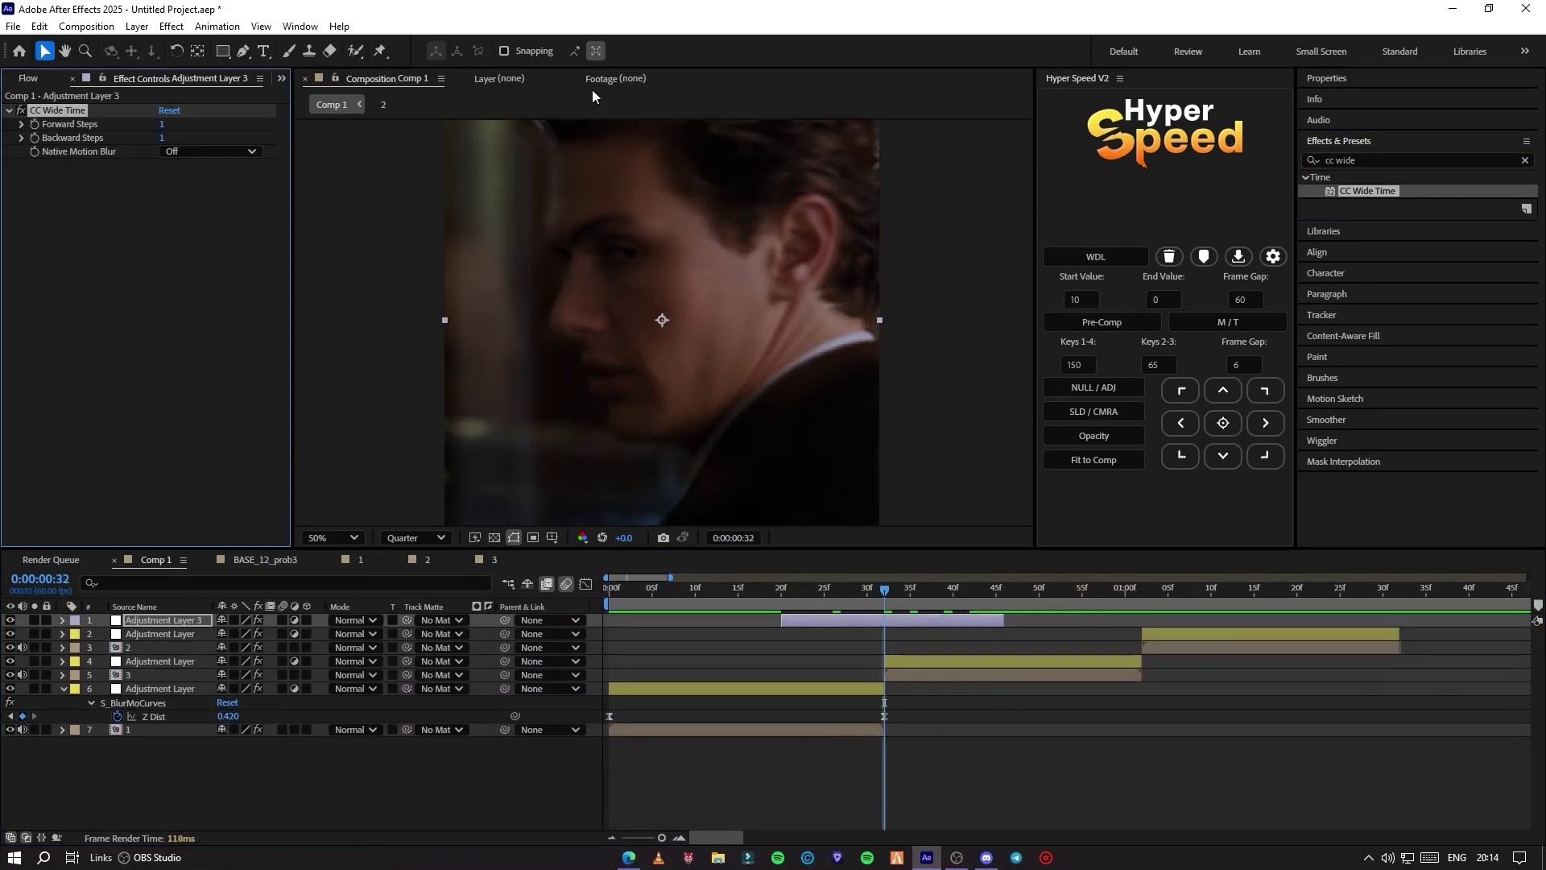
{"action": "left_click", "coordinate": [169, 125]}
{"action": "type", "text": "4"}
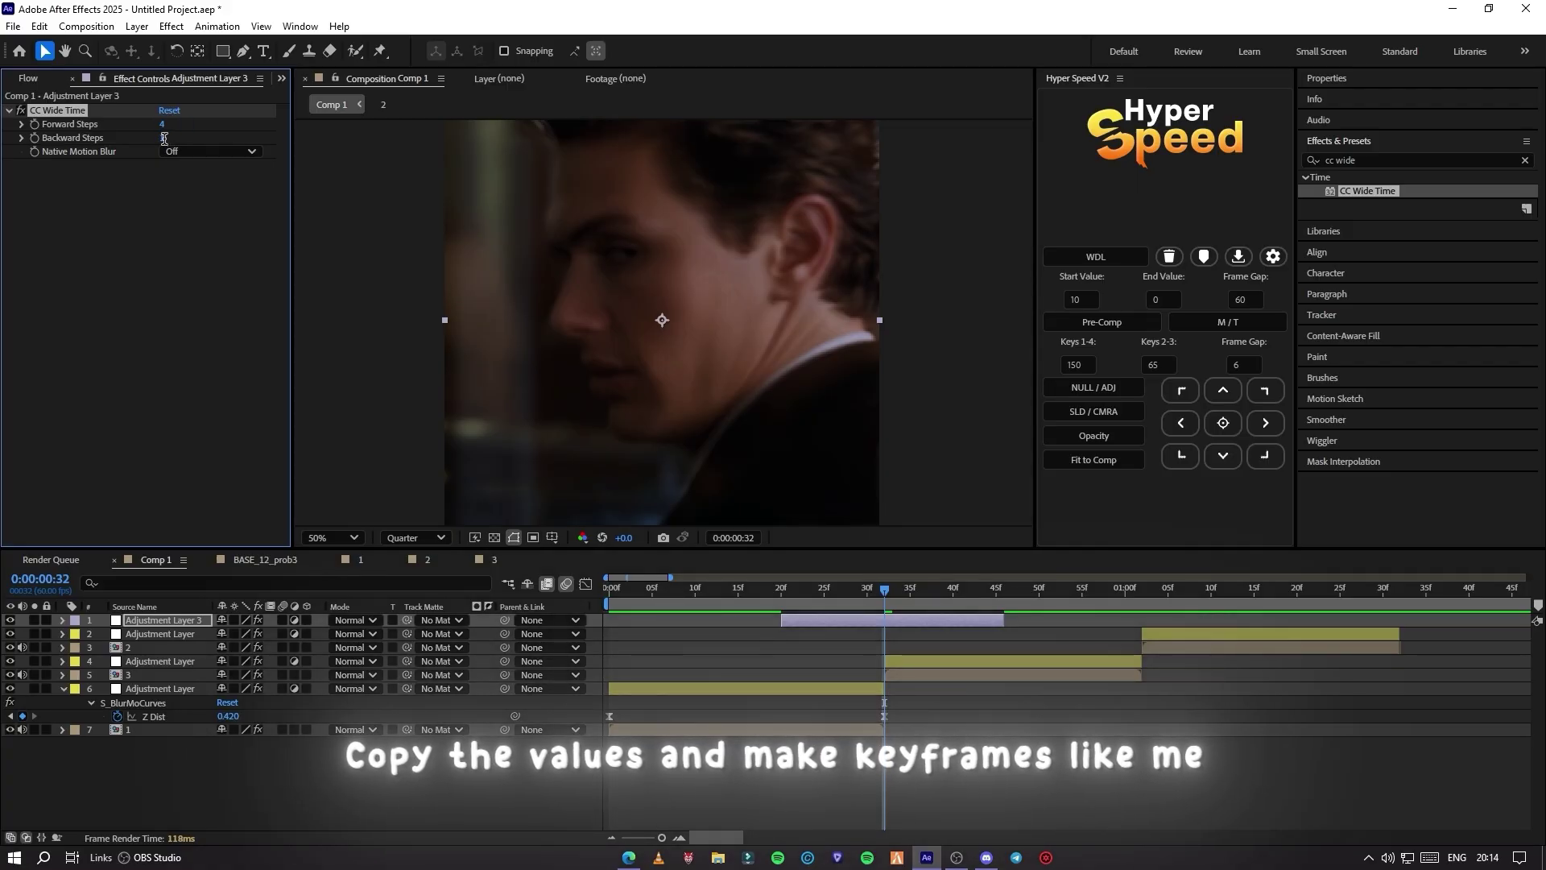
{"action": "left_click", "coordinate": [35, 138]}
{"action": "left_click", "coordinate": [35, 124]}
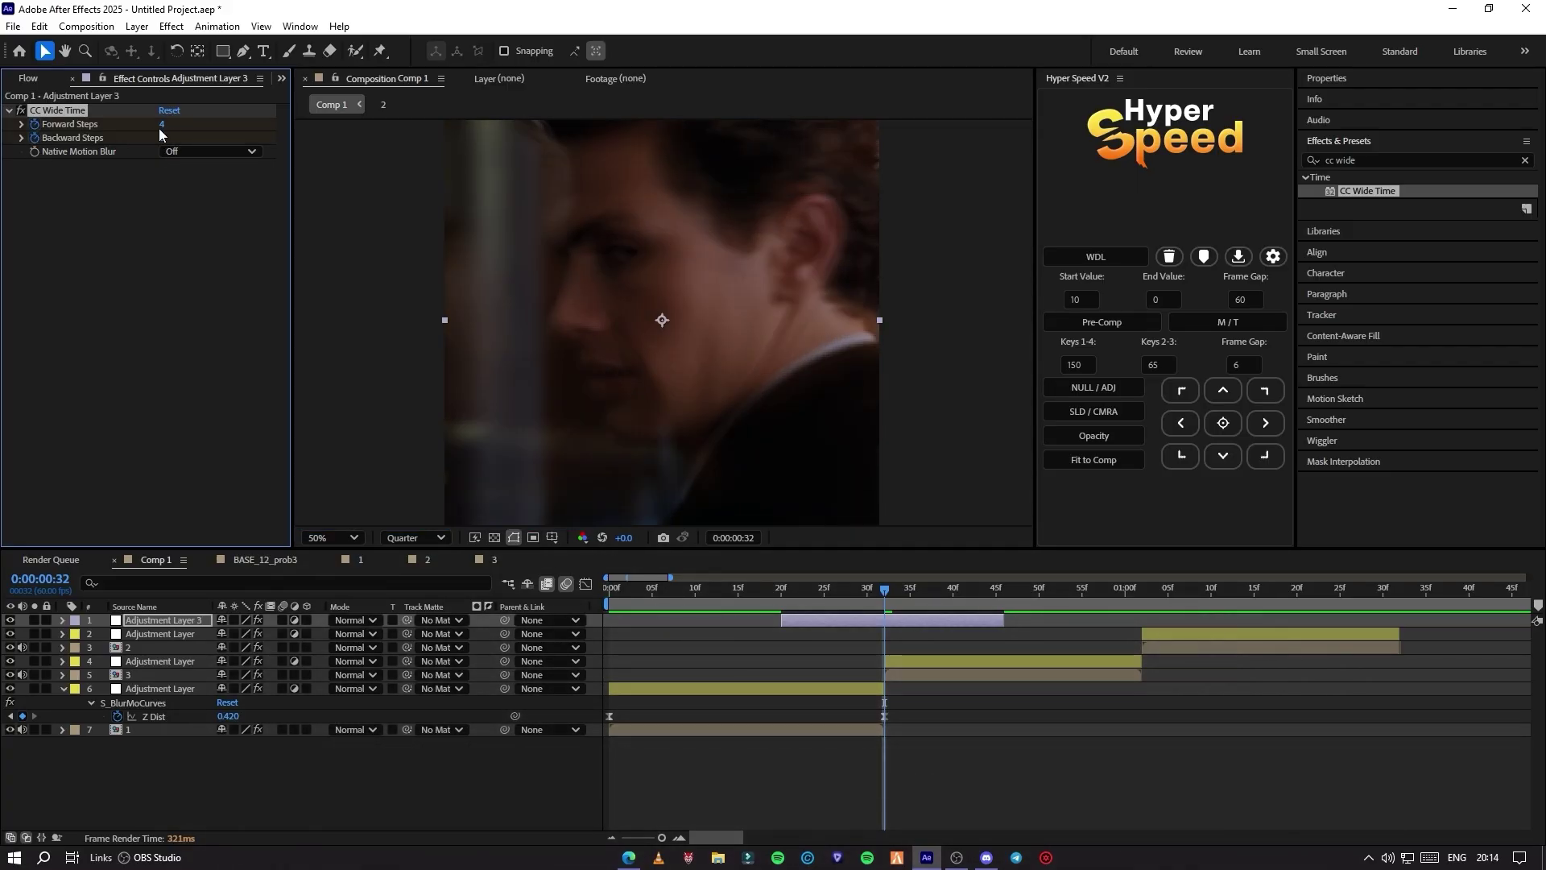
{"action": "left_click", "coordinate": [180, 167]}
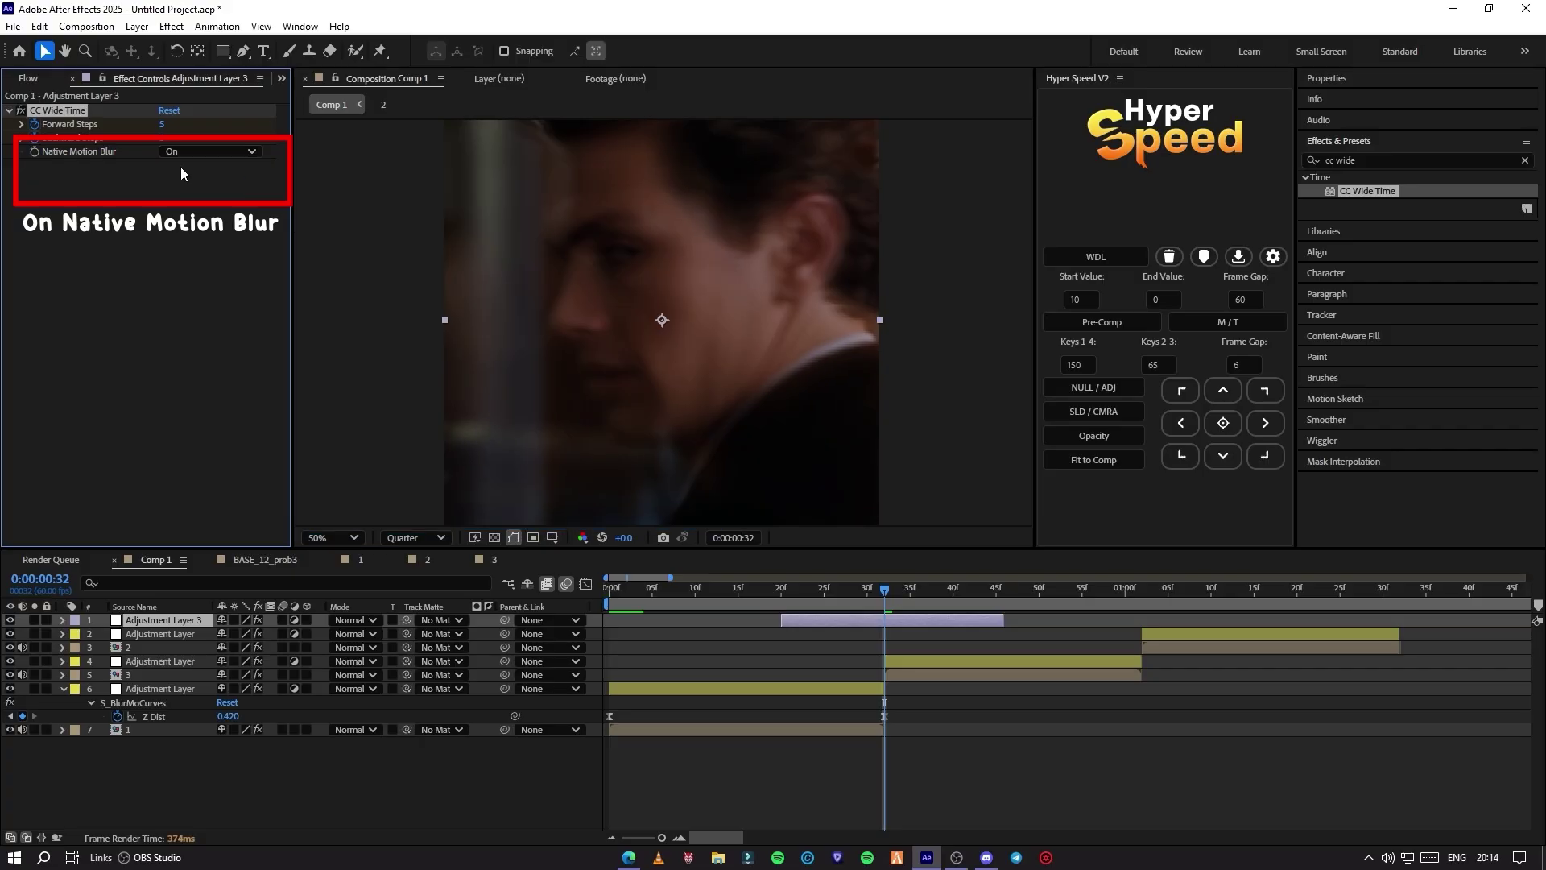
Keyframe CC Wide Time's Forward and Backward Steps to 0 at frames 21 and 43.
{"action": "key", "text": "u"}
{"action": "left_click_drag", "start_coordinate": [886, 599], "coordinate": [790, 597]}
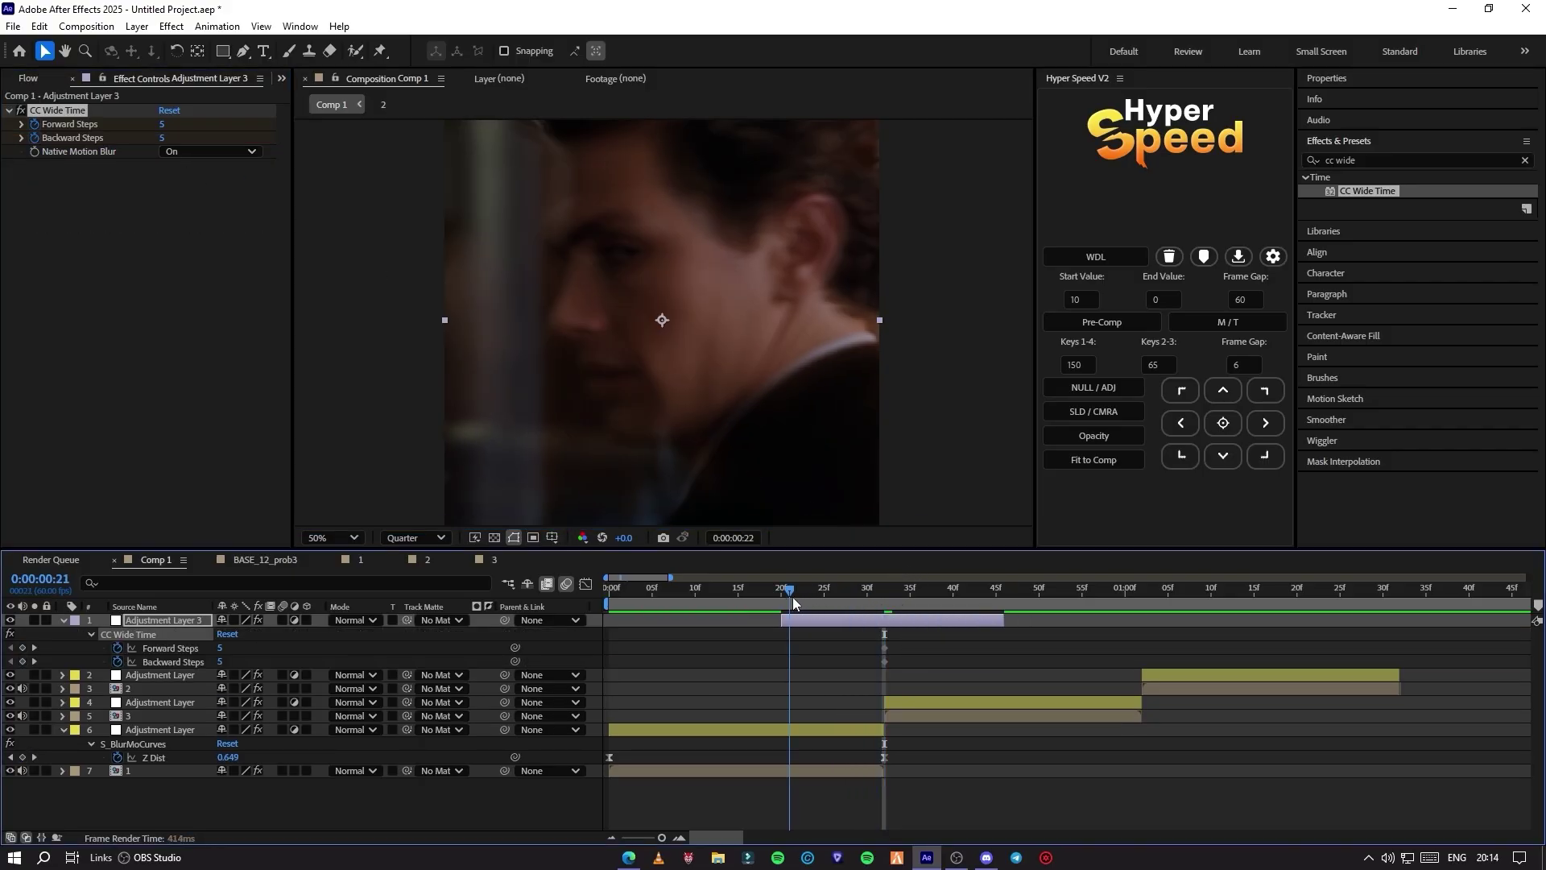
{"action": "left_click_drag", "start_coordinate": [164, 127], "coordinate": [150, 140]}
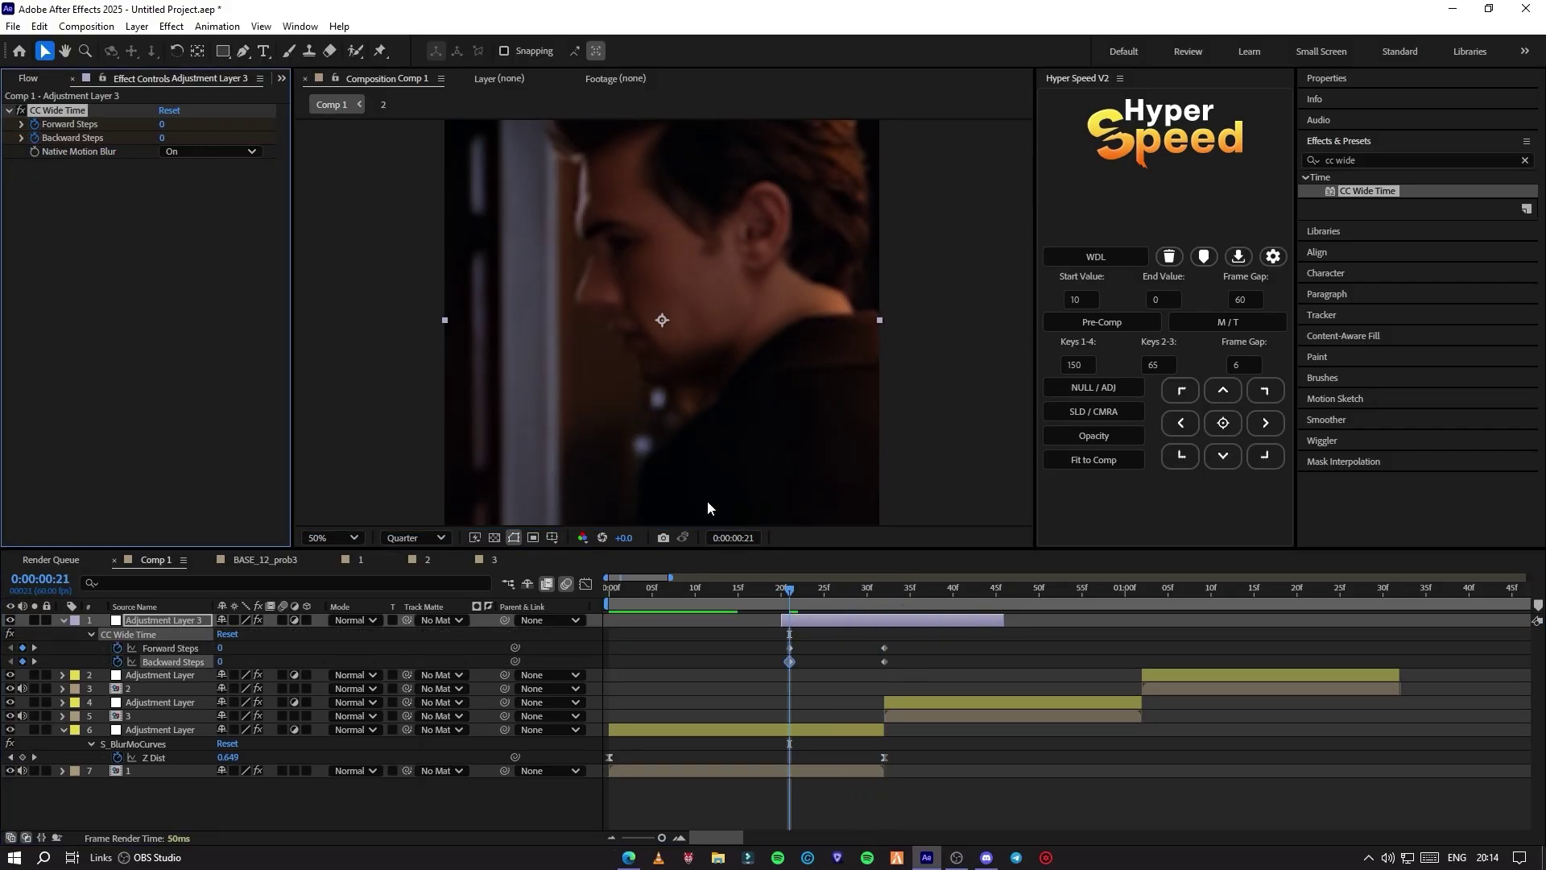
{"action": "left_click_drag", "start_coordinate": [790, 592], "coordinate": [979, 593]}
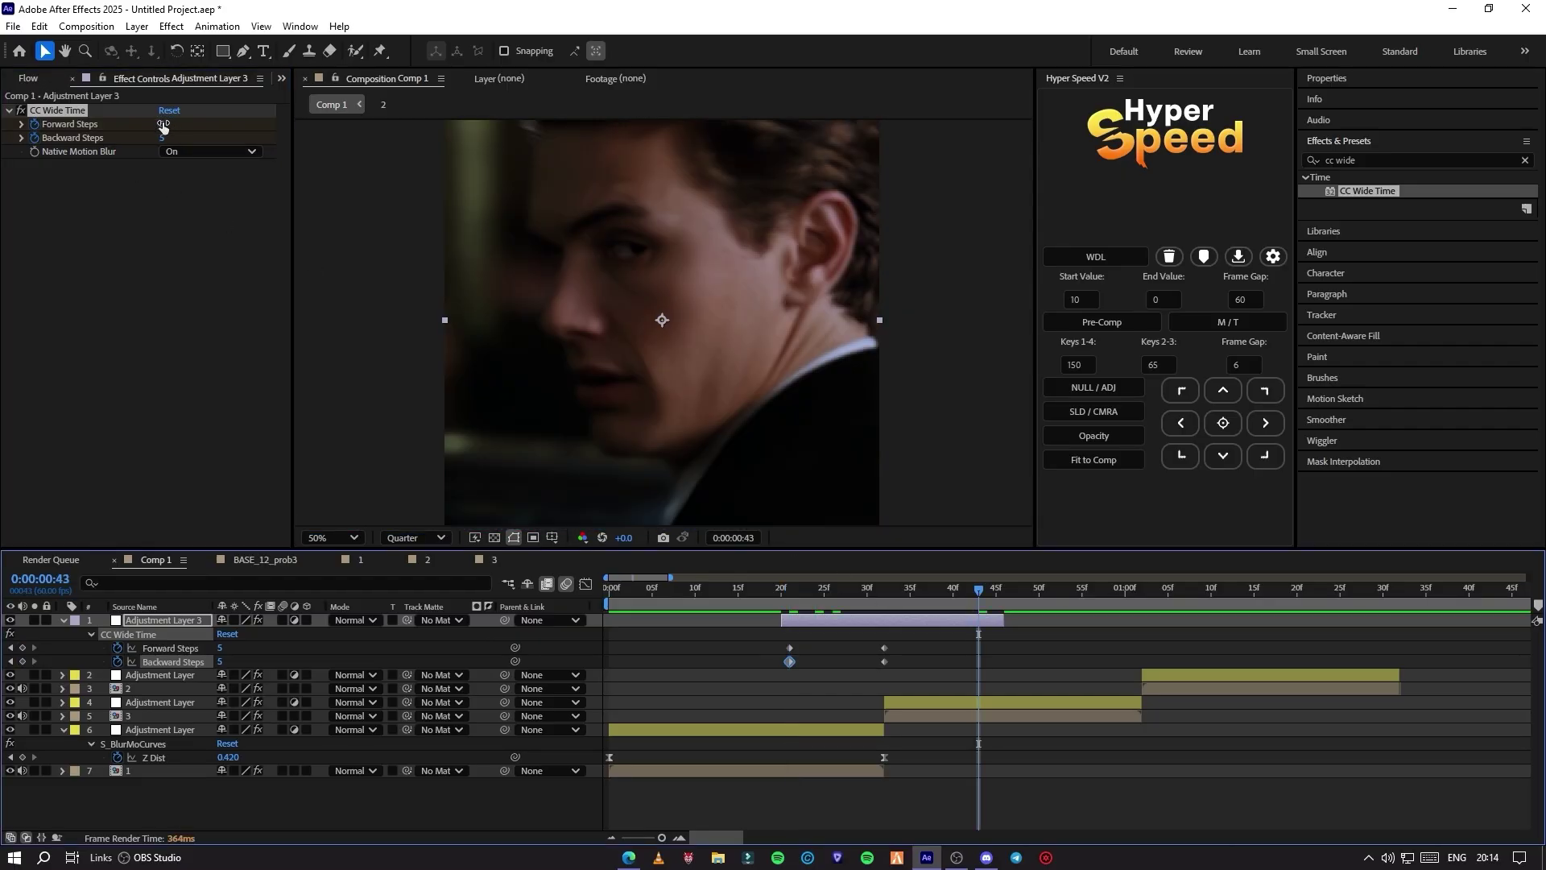
{"action": "left_click_drag", "start_coordinate": [163, 126], "coordinate": [151, 127]}
Copy the CC Wide Time adjustment layer to the second cut, centring its keyframes on 1:02.
{"action": "left_click", "coordinate": [1157, 679]}
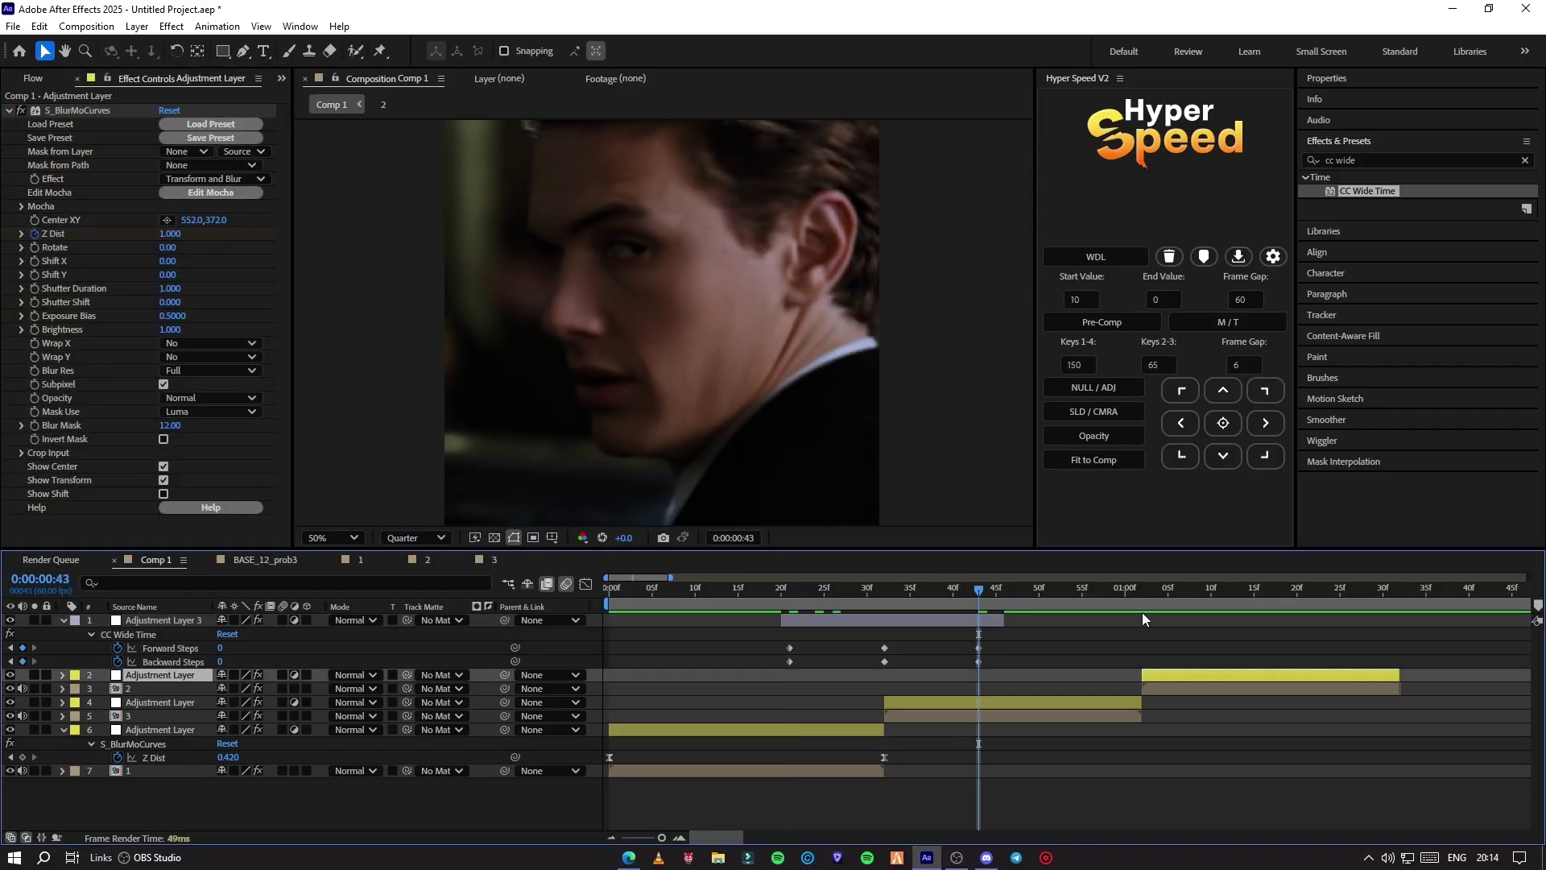
{"action": "left_click", "coordinate": [1144, 600]}
{"action": "key", "text": "ctrl+v"}
{"action": "key", "text": "u"}
{"action": "left_click_drag", "start_coordinate": [1192, 673], "coordinate": [1090, 673]}
Preview the CC Wide Time transitions and collapse the expanded keyframe properties in the timeline.
{"action": "left_click", "coordinate": [780, 592]}
{"action": "key", "text": "space"}
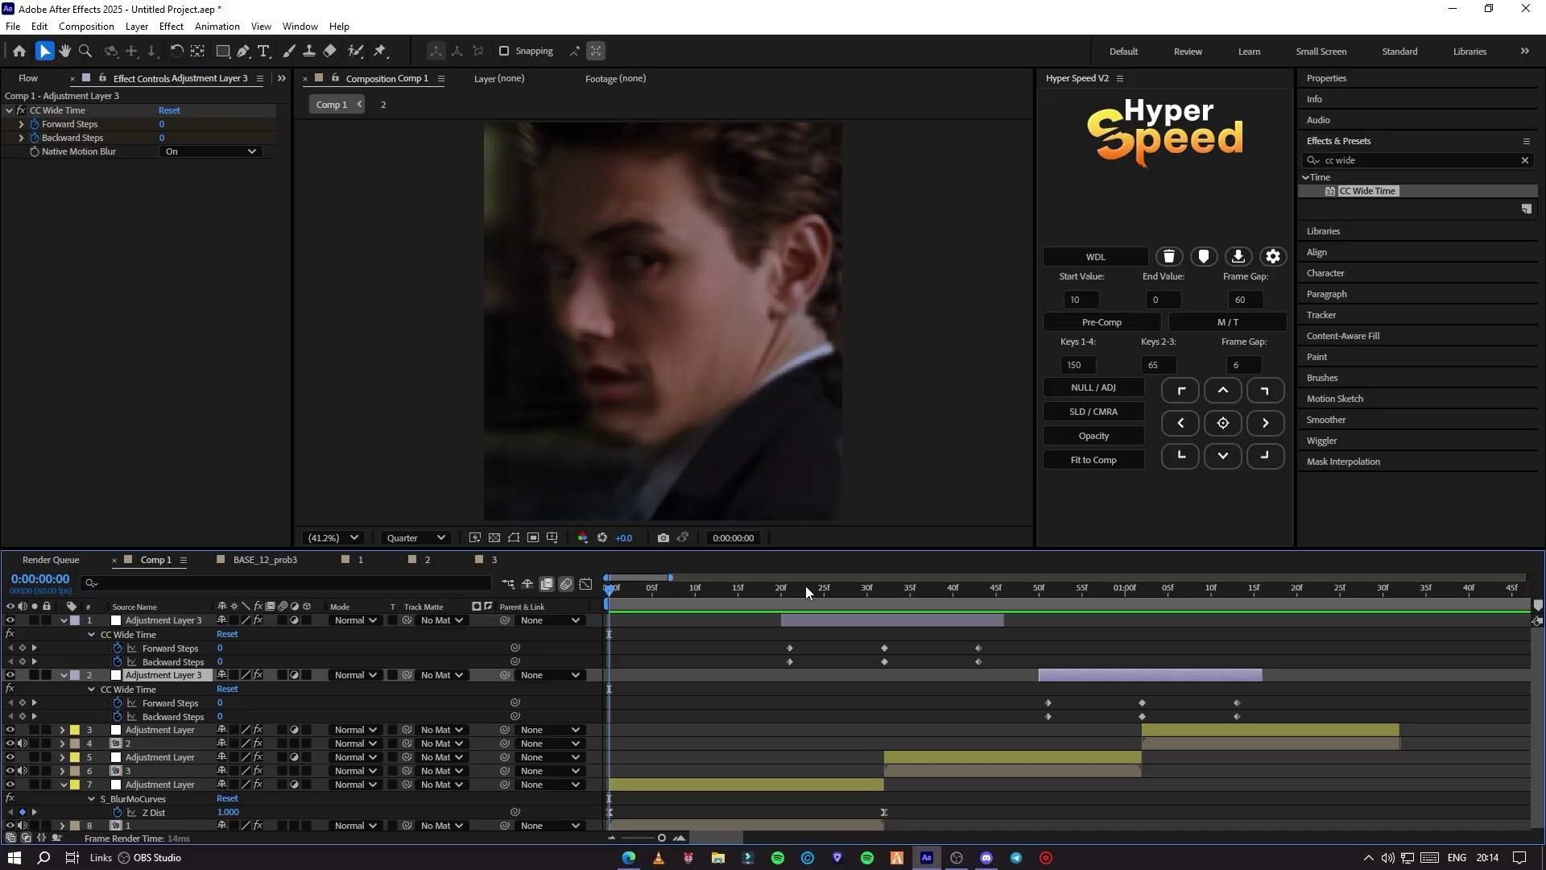
{"action": "left_click", "coordinate": [789, 661]}
{"action": "key", "text": "u"}
{"action": "left_click", "coordinate": [732, 682]}
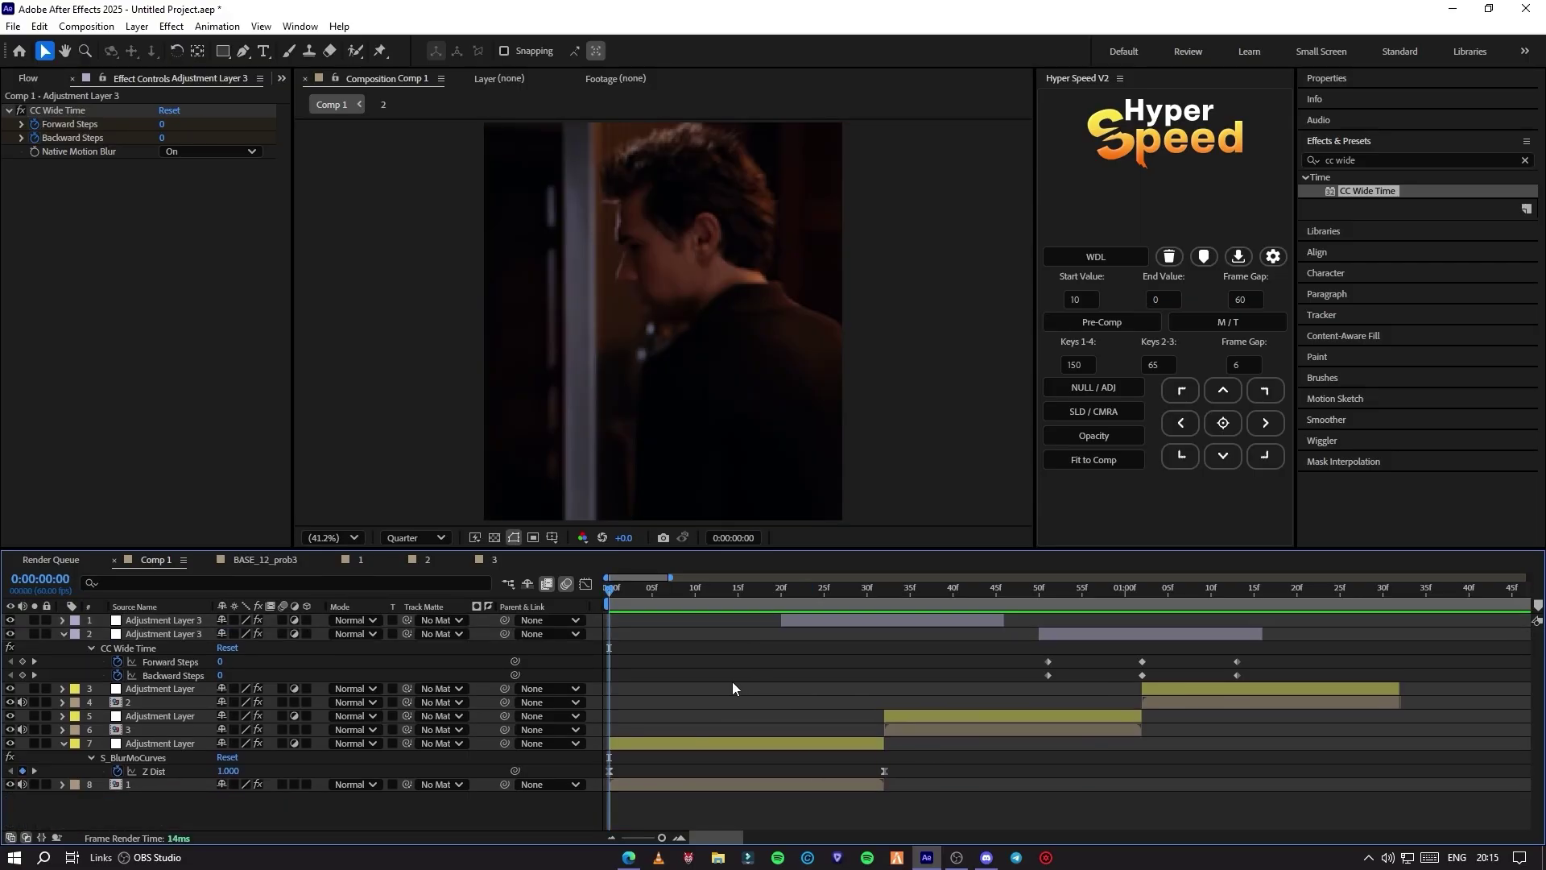
{"action": "key", "text": "u"}
{"action": "key", "text": "u"}
{"action": "key", "text": "e"}
{"action": "key", "text": "space"}
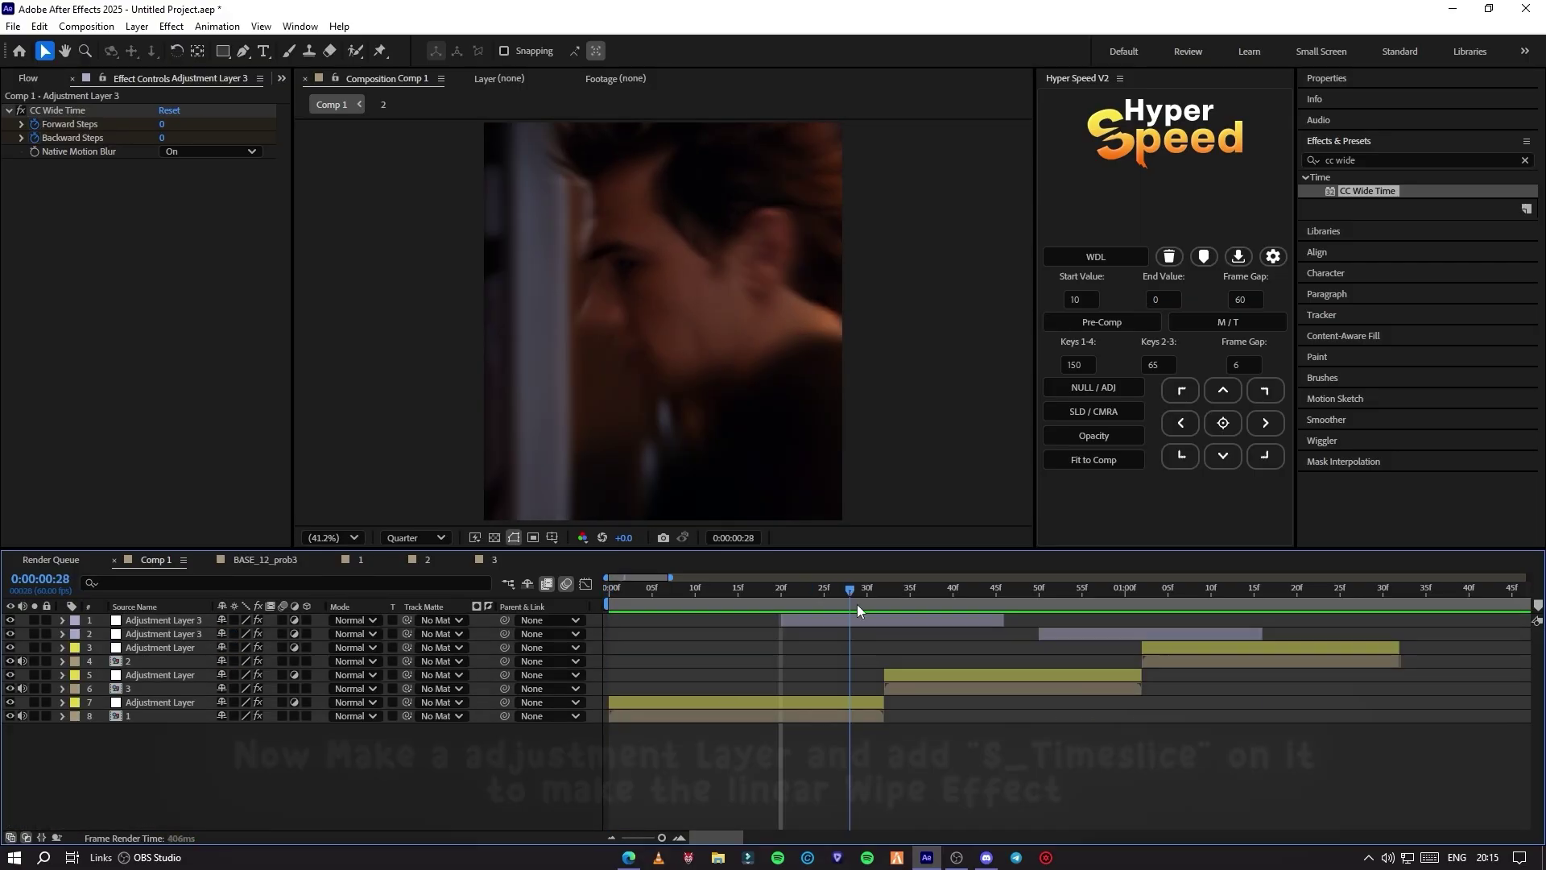
Add another adjustment layer on top and remove its portion before frame 24.
{"action": "left_click", "coordinate": [843, 622]}
{"action": "right_click", "coordinate": [632, 808]}
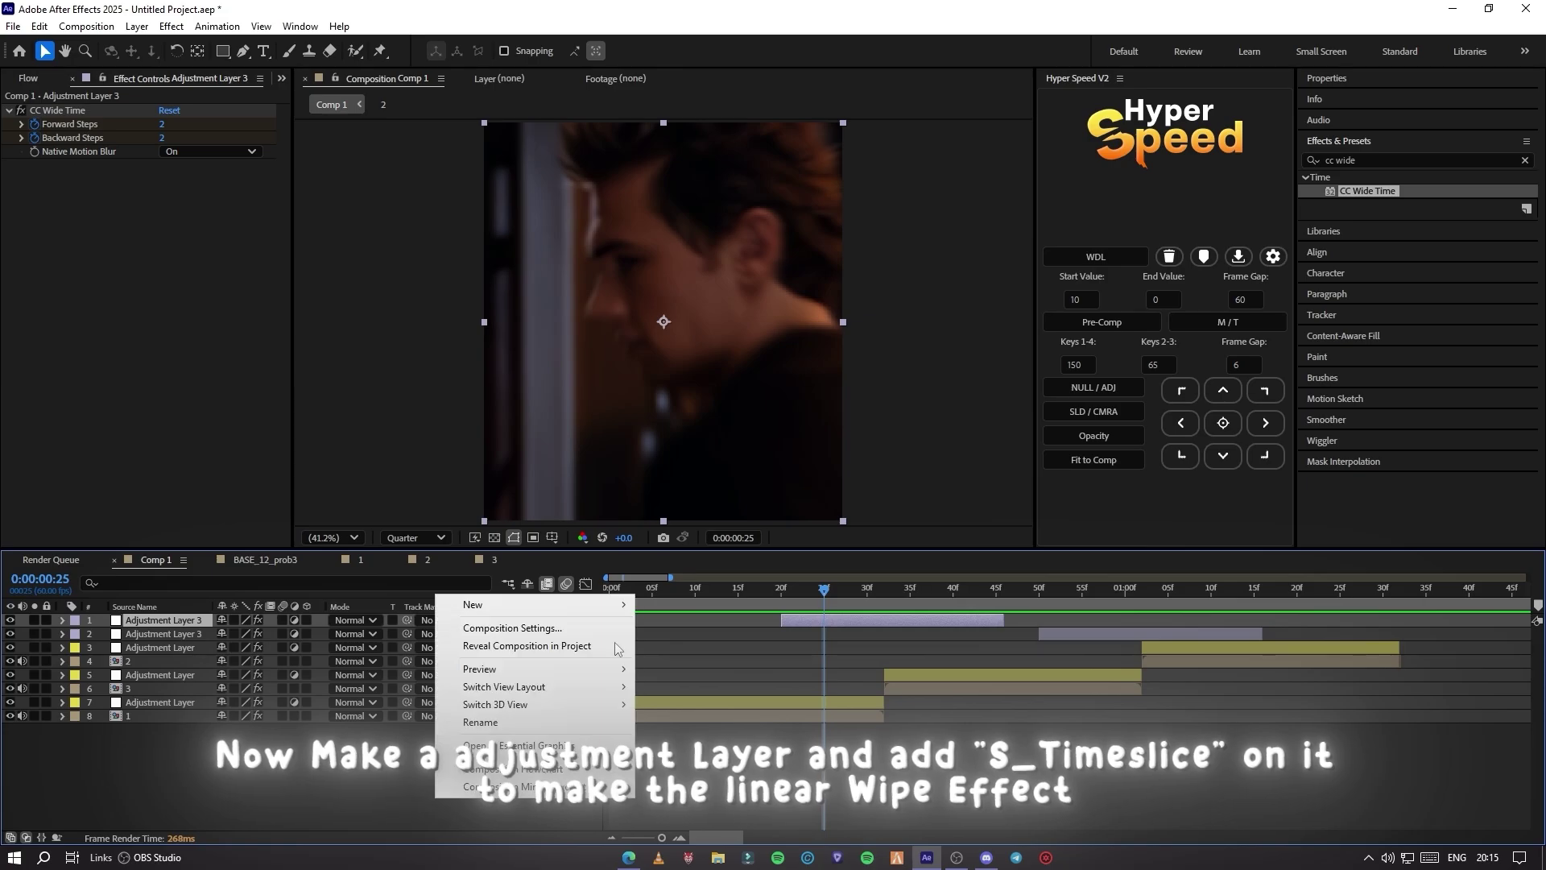
{"action": "mouse_move", "coordinate": [602, 604]}
{"action": "left_click", "coordinate": [753, 733]}
{"action": "left_click", "coordinate": [820, 598]}
{"action": "key", "text": "ctrl+shift+d"}
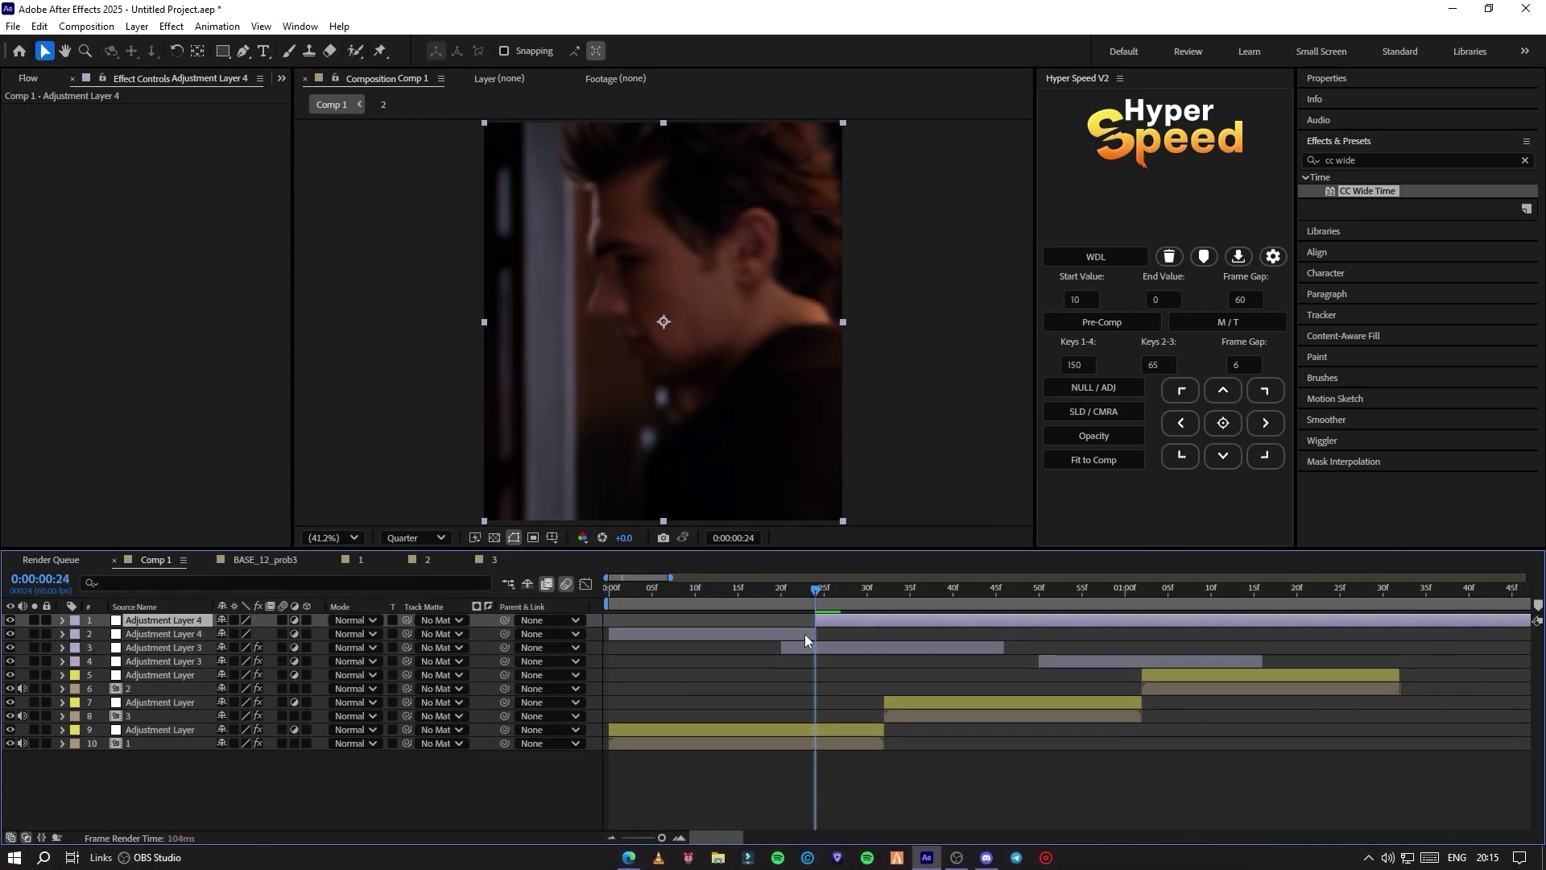
{"action": "left_click", "coordinate": [804, 635]}
{"action": "key", "text": "Delete"}
Trim the top adjustment layer's end to frame 46 and extend its start back to frame 21.
{"action": "left_click", "coordinate": [970, 618]}
{"action": "left_click", "coordinate": [994, 595]}
{"action": "key", "text": "ctrl+shift+d"}
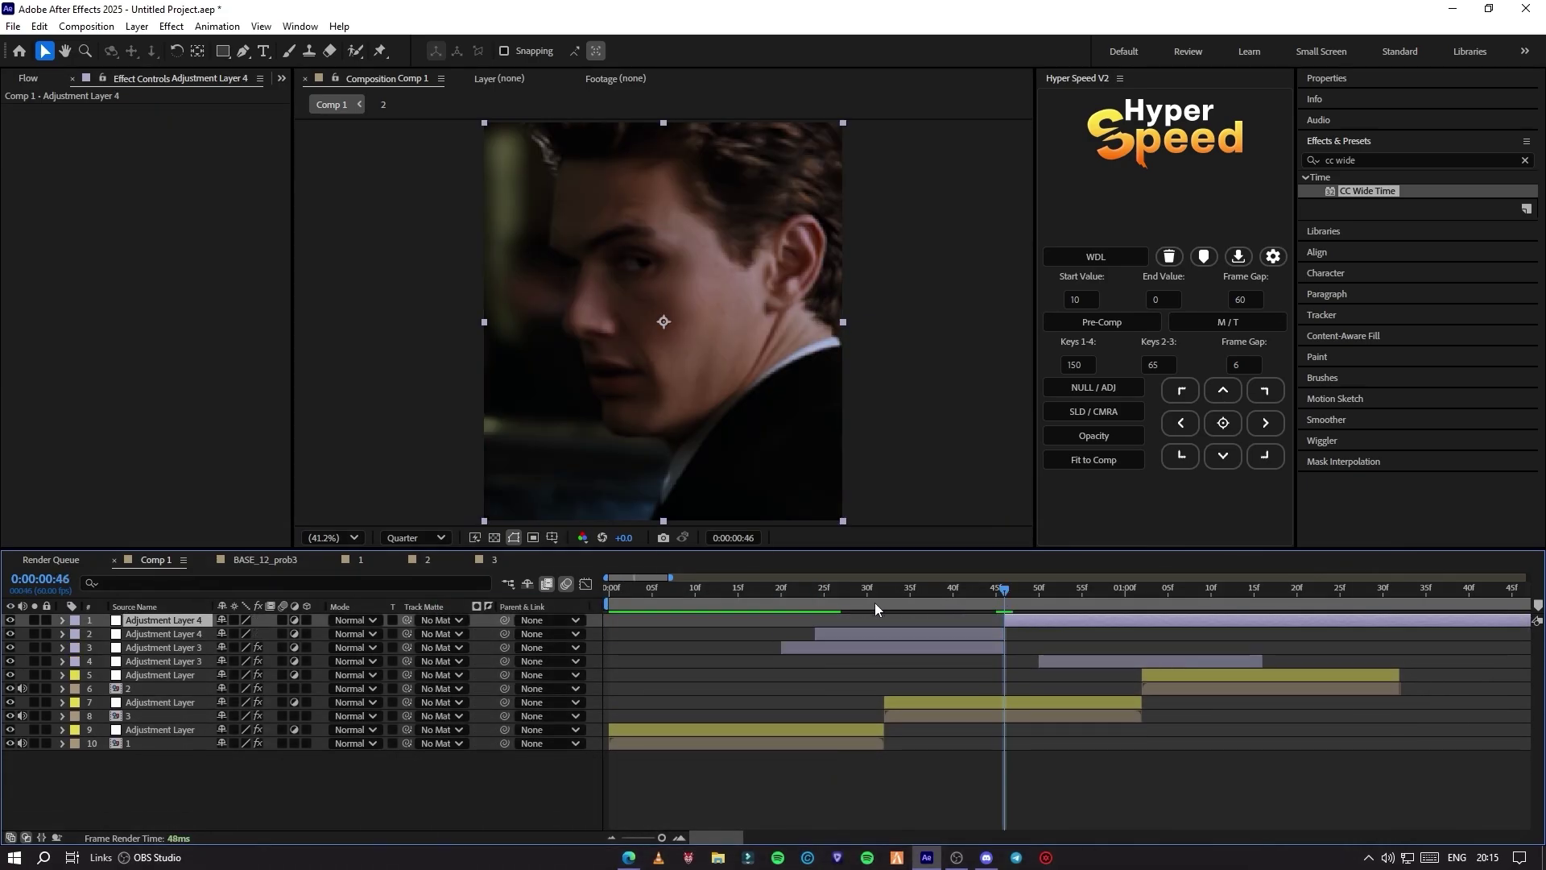
{"action": "key", "text": "Delete"}
{"action": "left_click", "coordinate": [881, 598]}
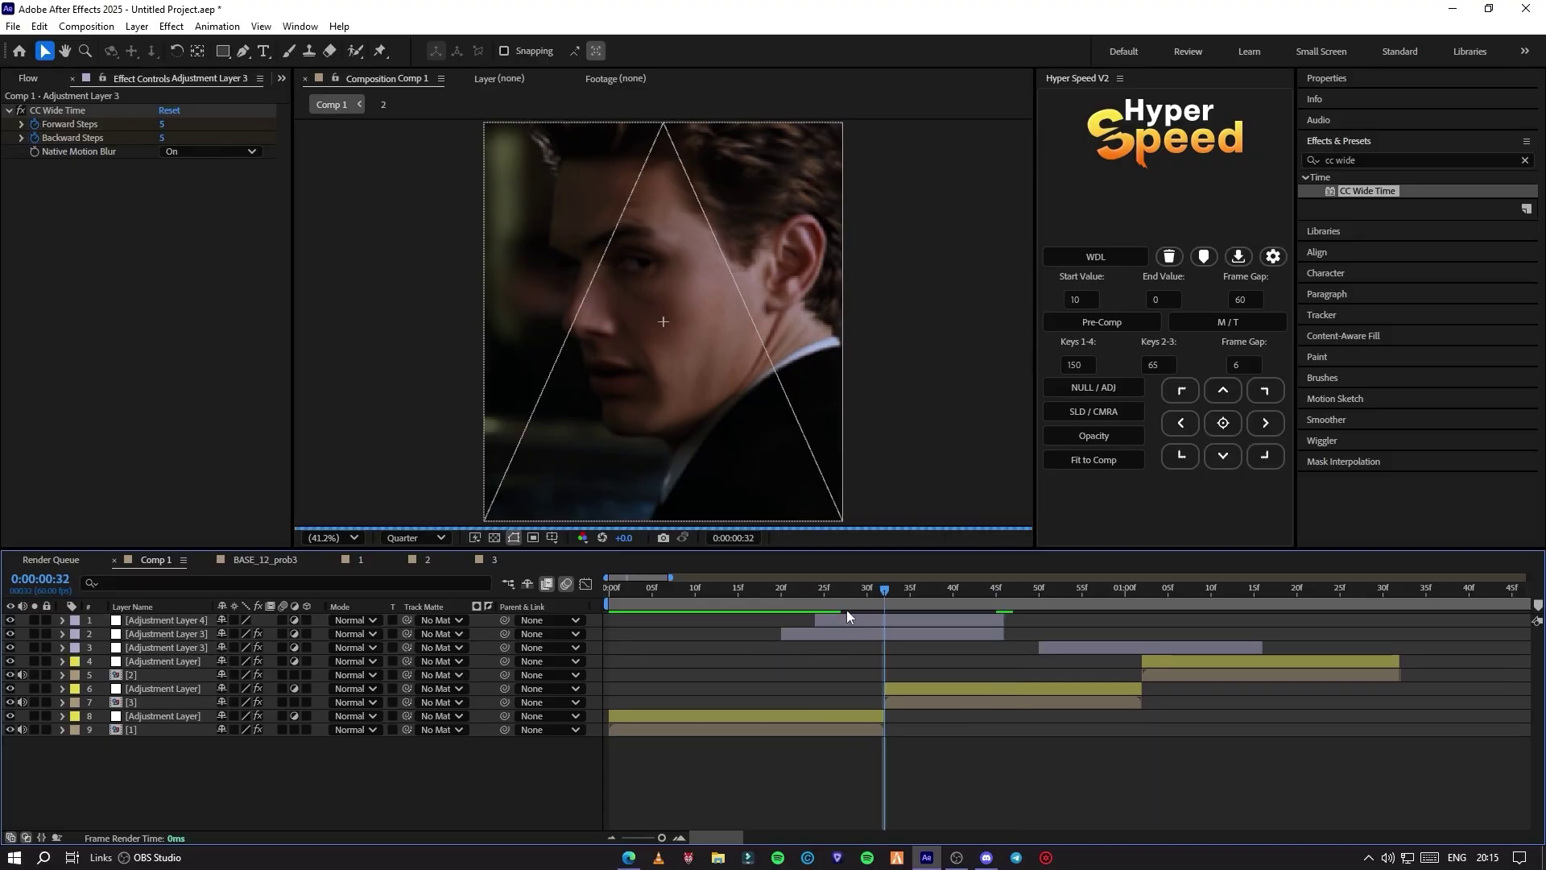
{"action": "left_click_drag", "start_coordinate": [816, 620], "coordinate": [790, 621]}
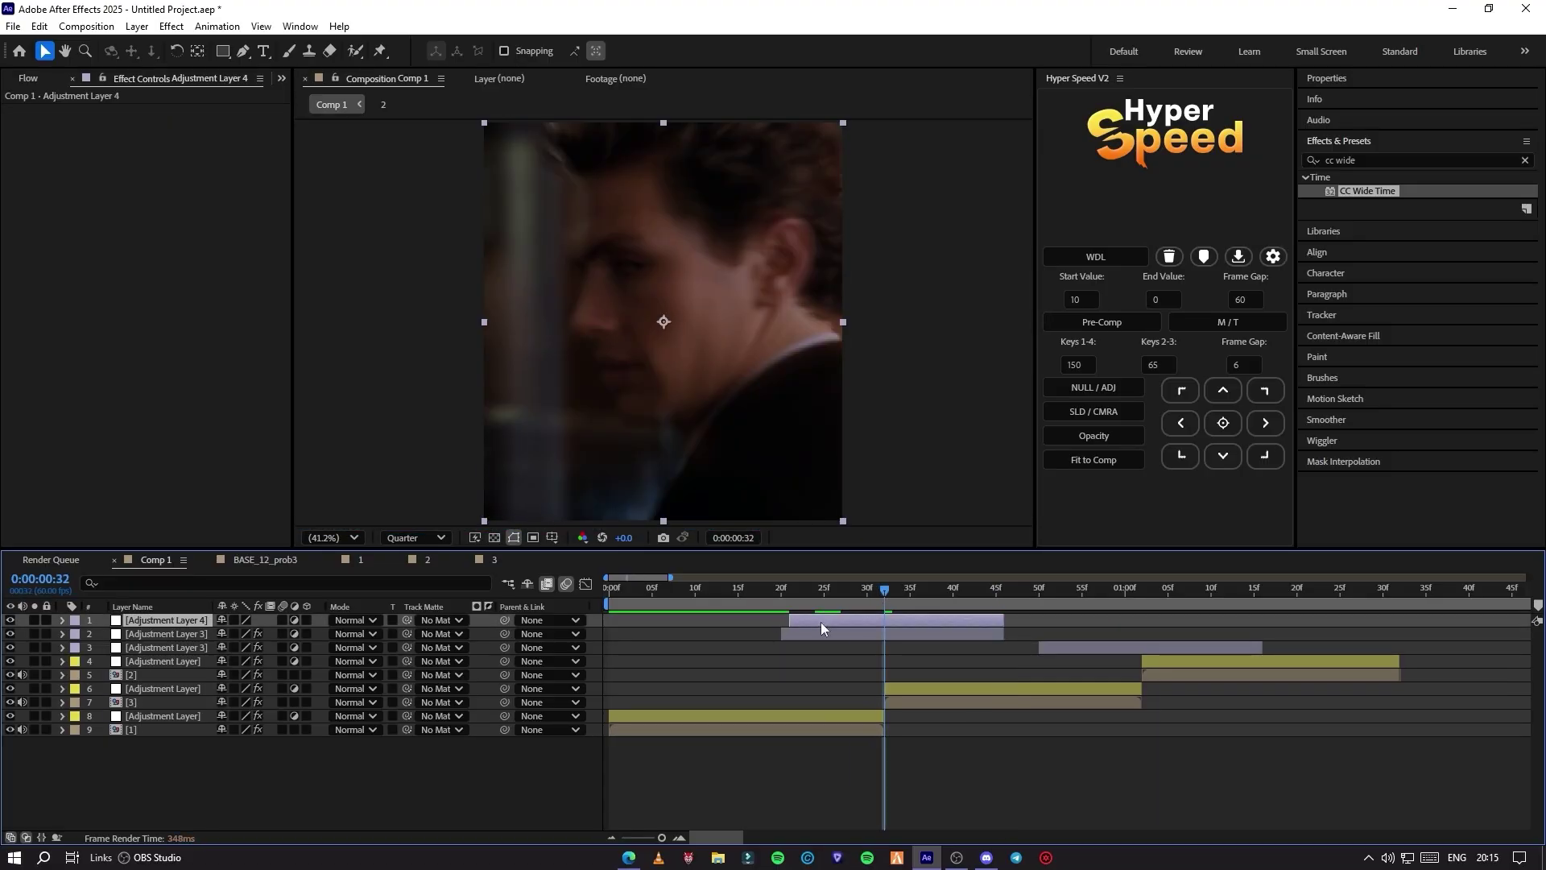
Apply S_TimeSlice to the top adjustment layer and set its Slice Number to 5.
{"action": "left_click", "coordinate": [1382, 162]}
{"action": "type", "text": "time"}
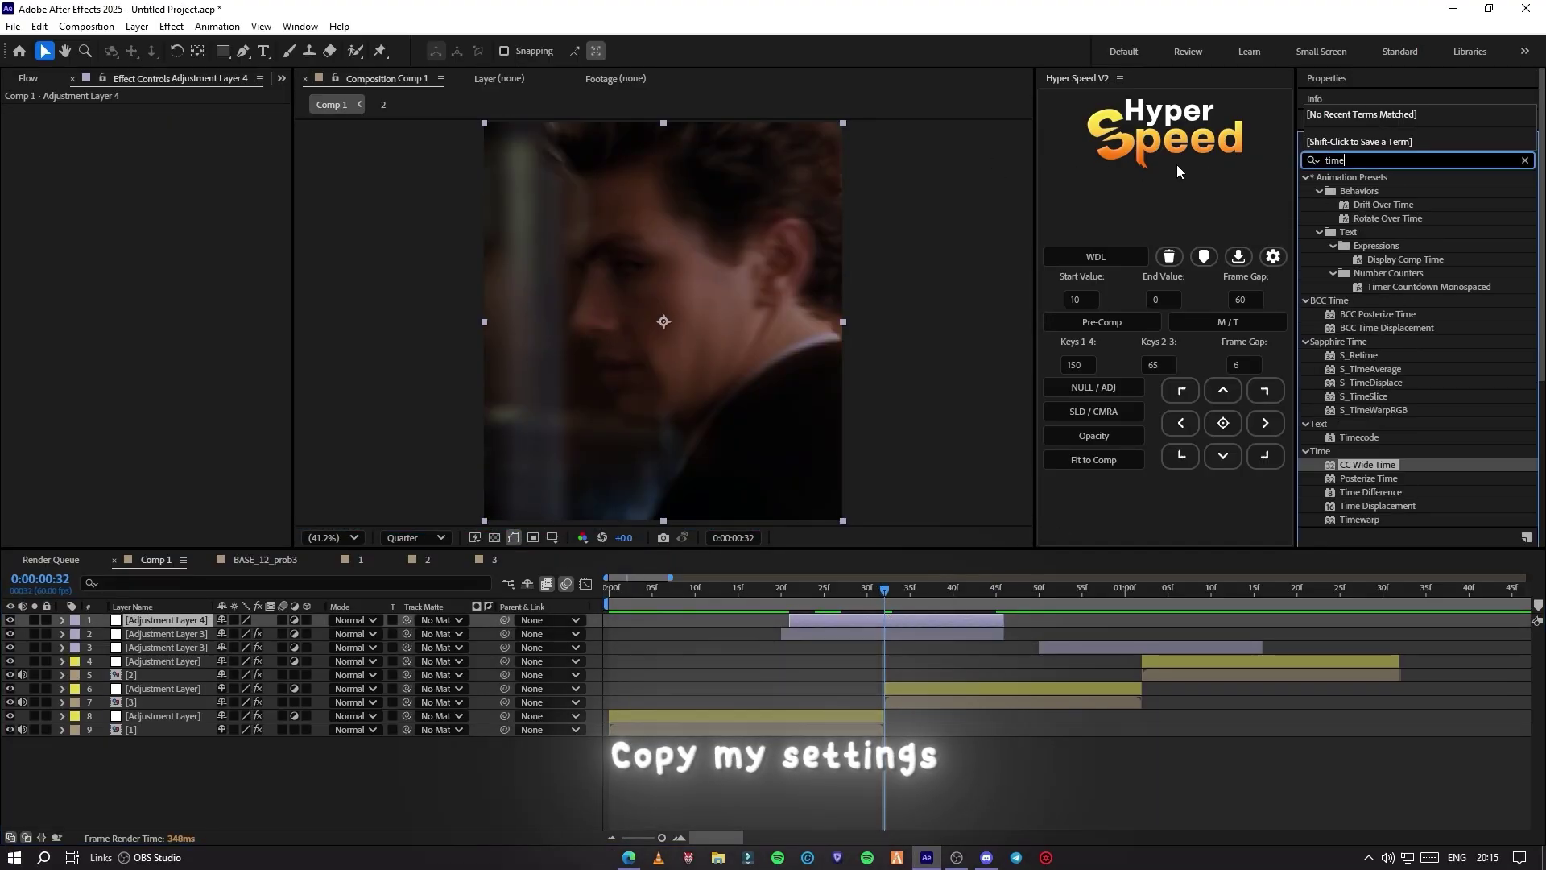
{"action": "type", "text": "s"}
{"action": "double_click", "coordinate": [1366, 191]}
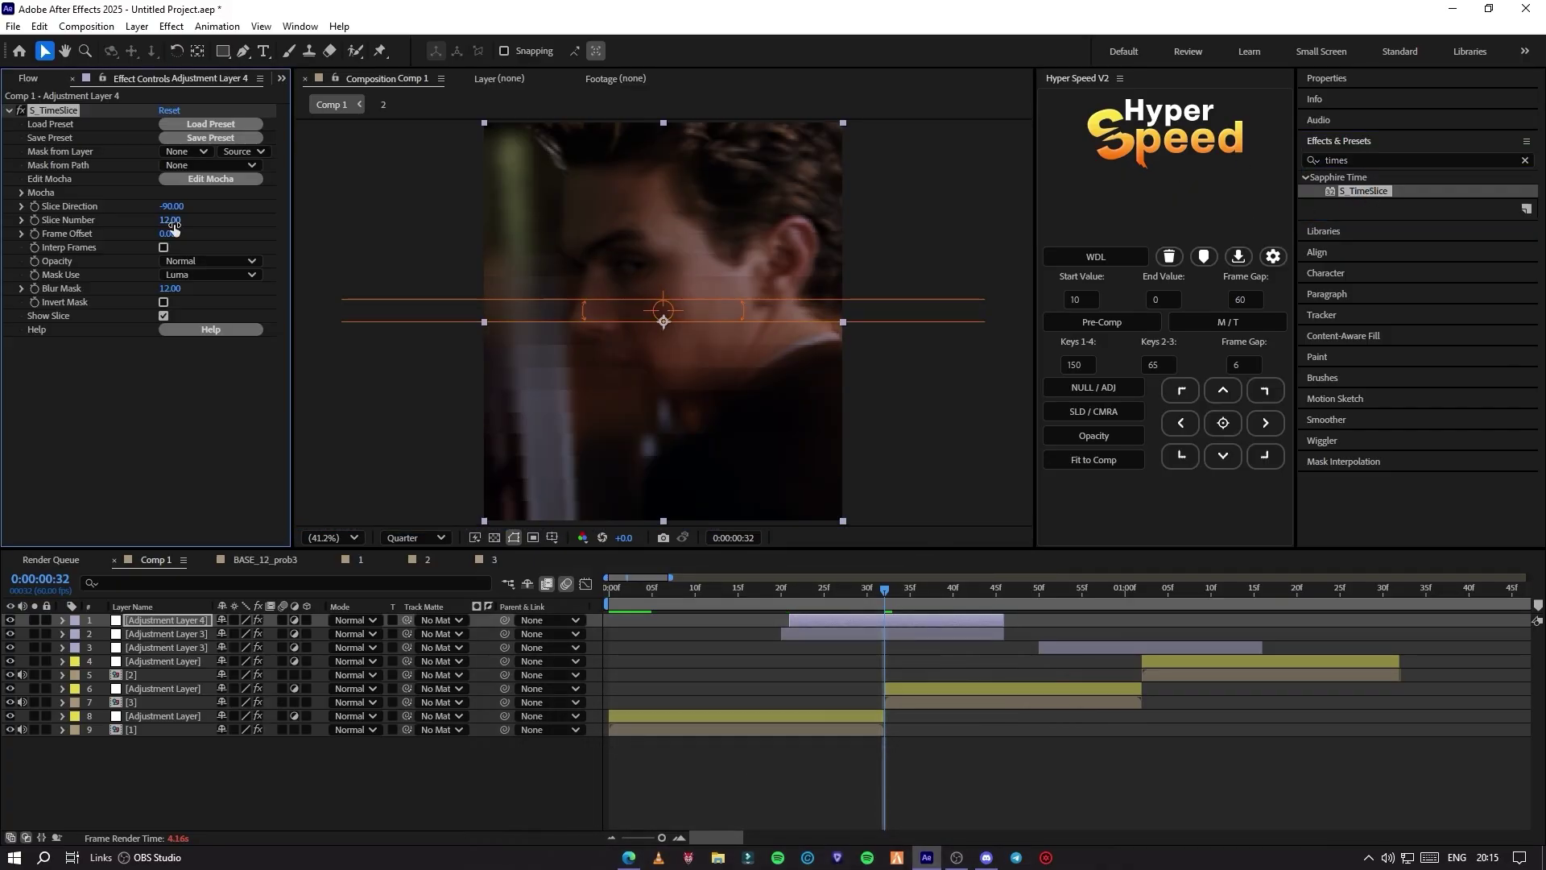
{"action": "type", "text": "5"}
{"action": "key", "text": "Return"}
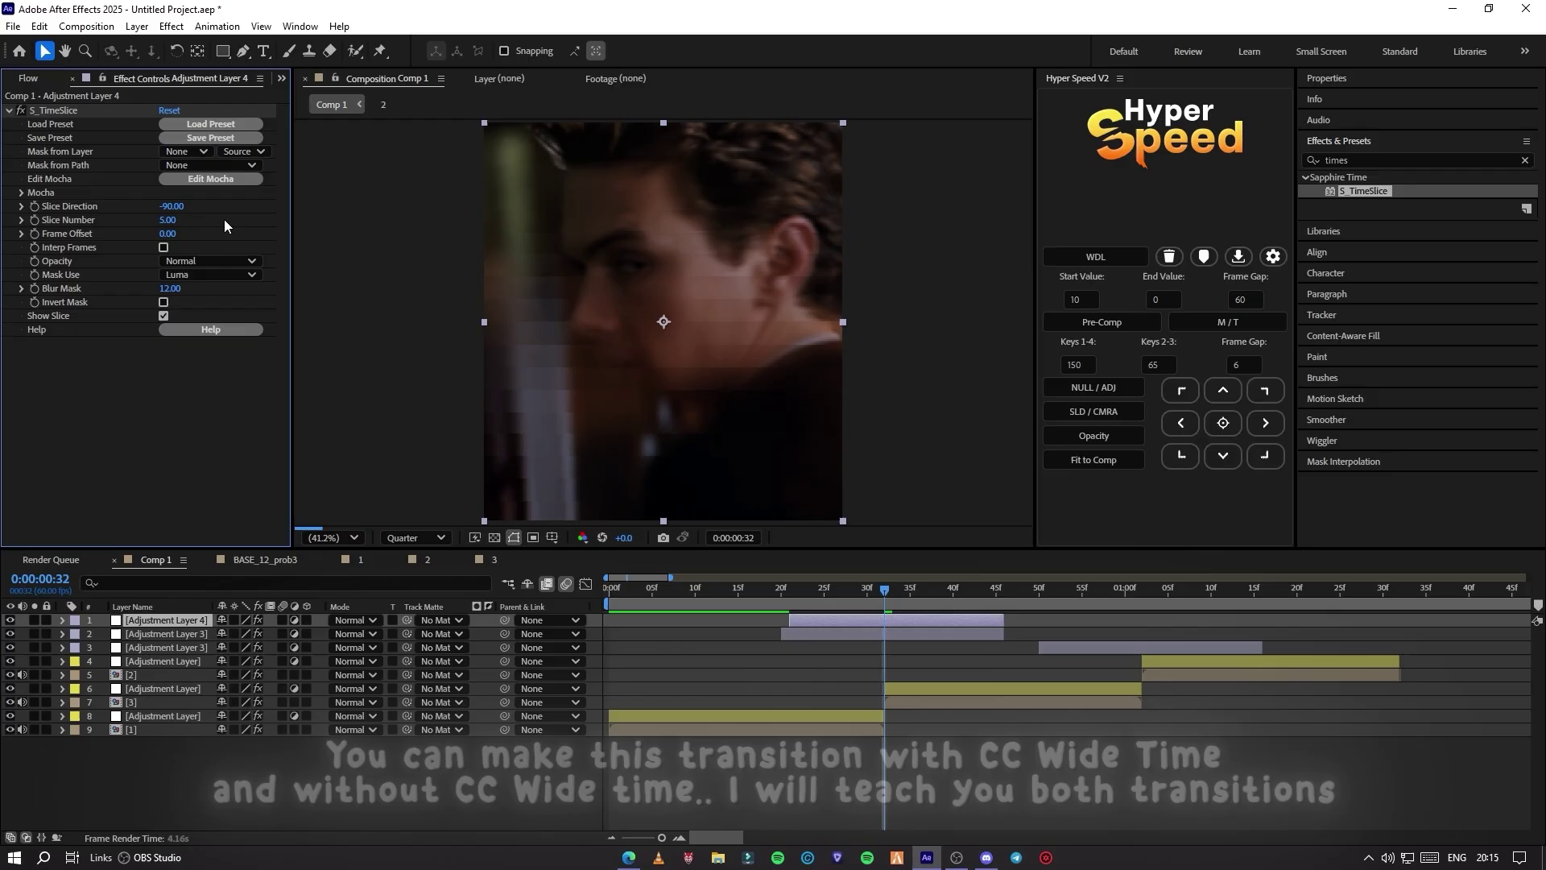
Play back the first cut to review the combined S_TimeSlice and CC Wide Time transition.
{"action": "left_click", "coordinate": [849, 593]}
{"action": "key", "text": "space"}
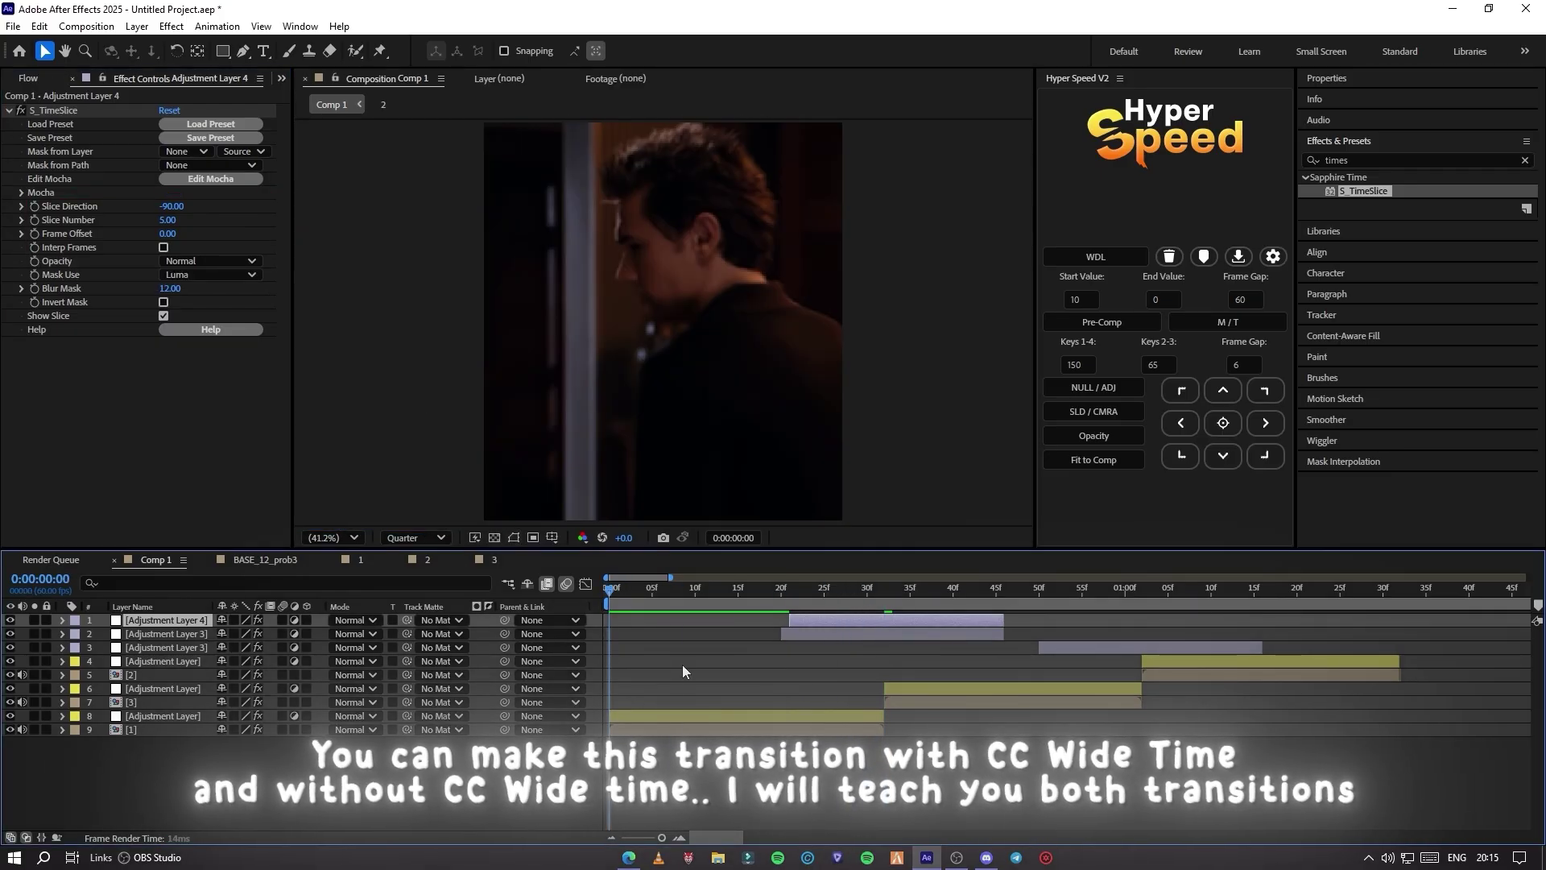
{"action": "left_click", "coordinate": [812, 592]}
{"action": "key", "text": "space"}
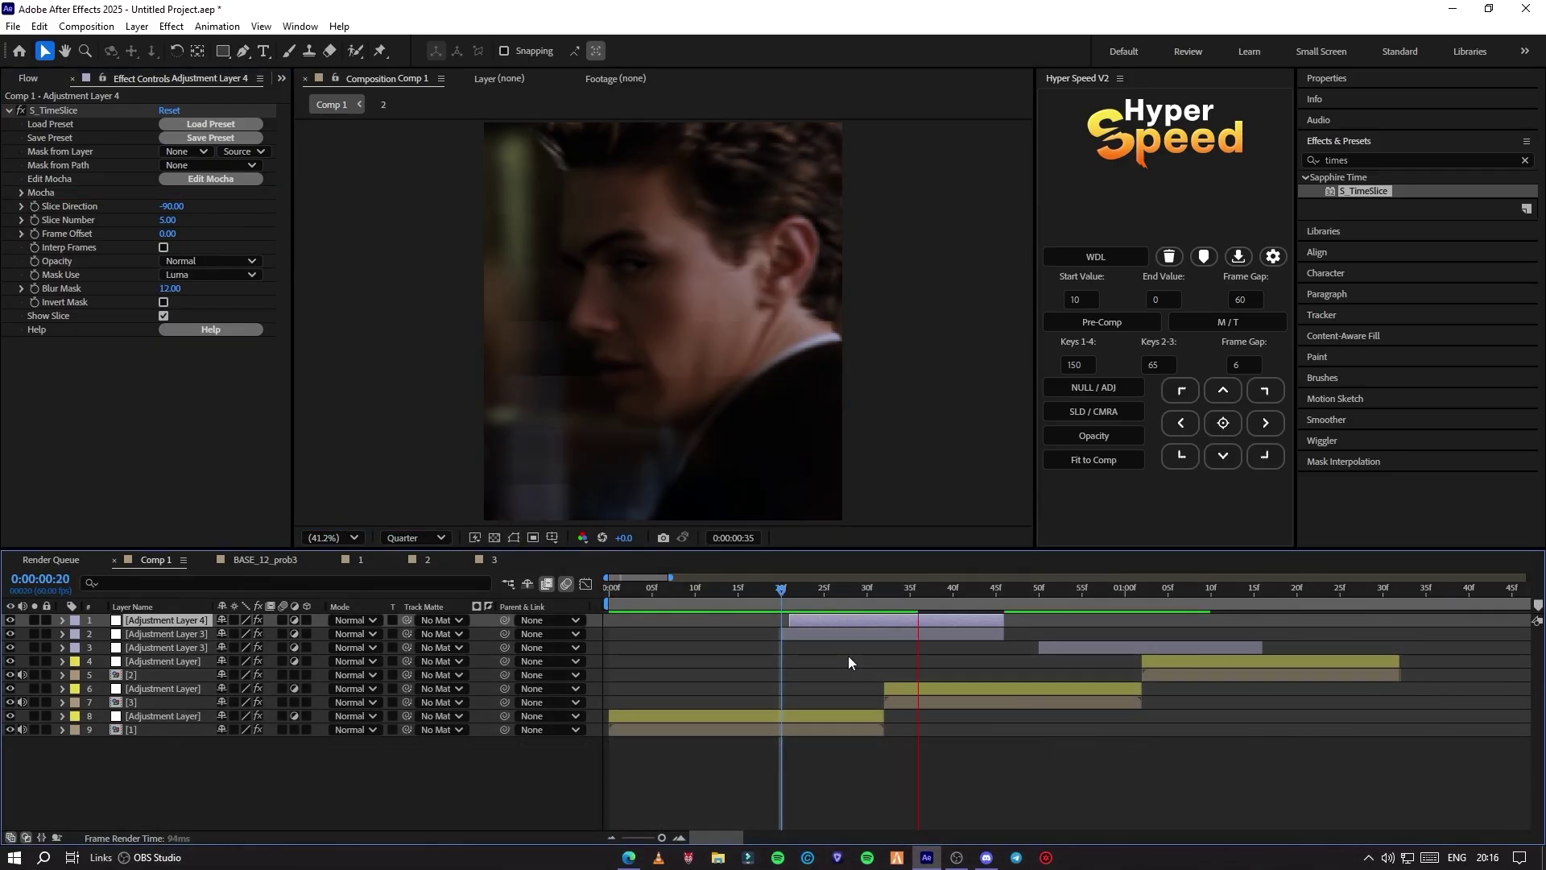
Copy the S_TimeSlice adjustment layer over the second cut, spanning frame 51 to 1:16.
{"action": "left_click_drag", "start_coordinate": [841, 602], "coordinate": [1134, 597]}
{"action": "key", "text": "ctrl+v"}
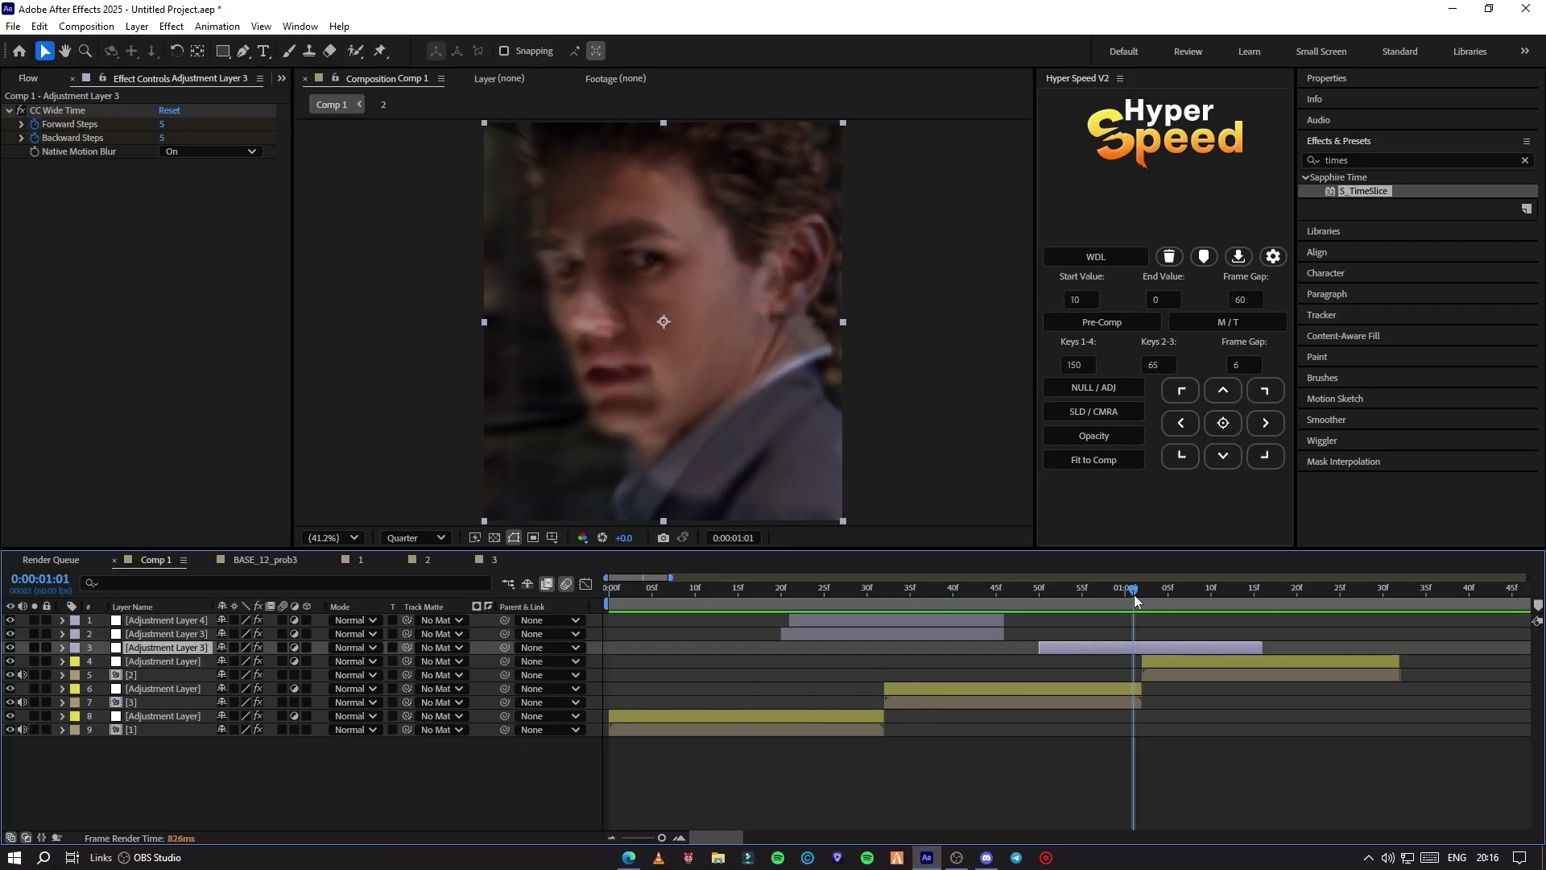
{"action": "left_click_drag", "start_coordinate": [1200, 648], "coordinate": [1138, 648]}
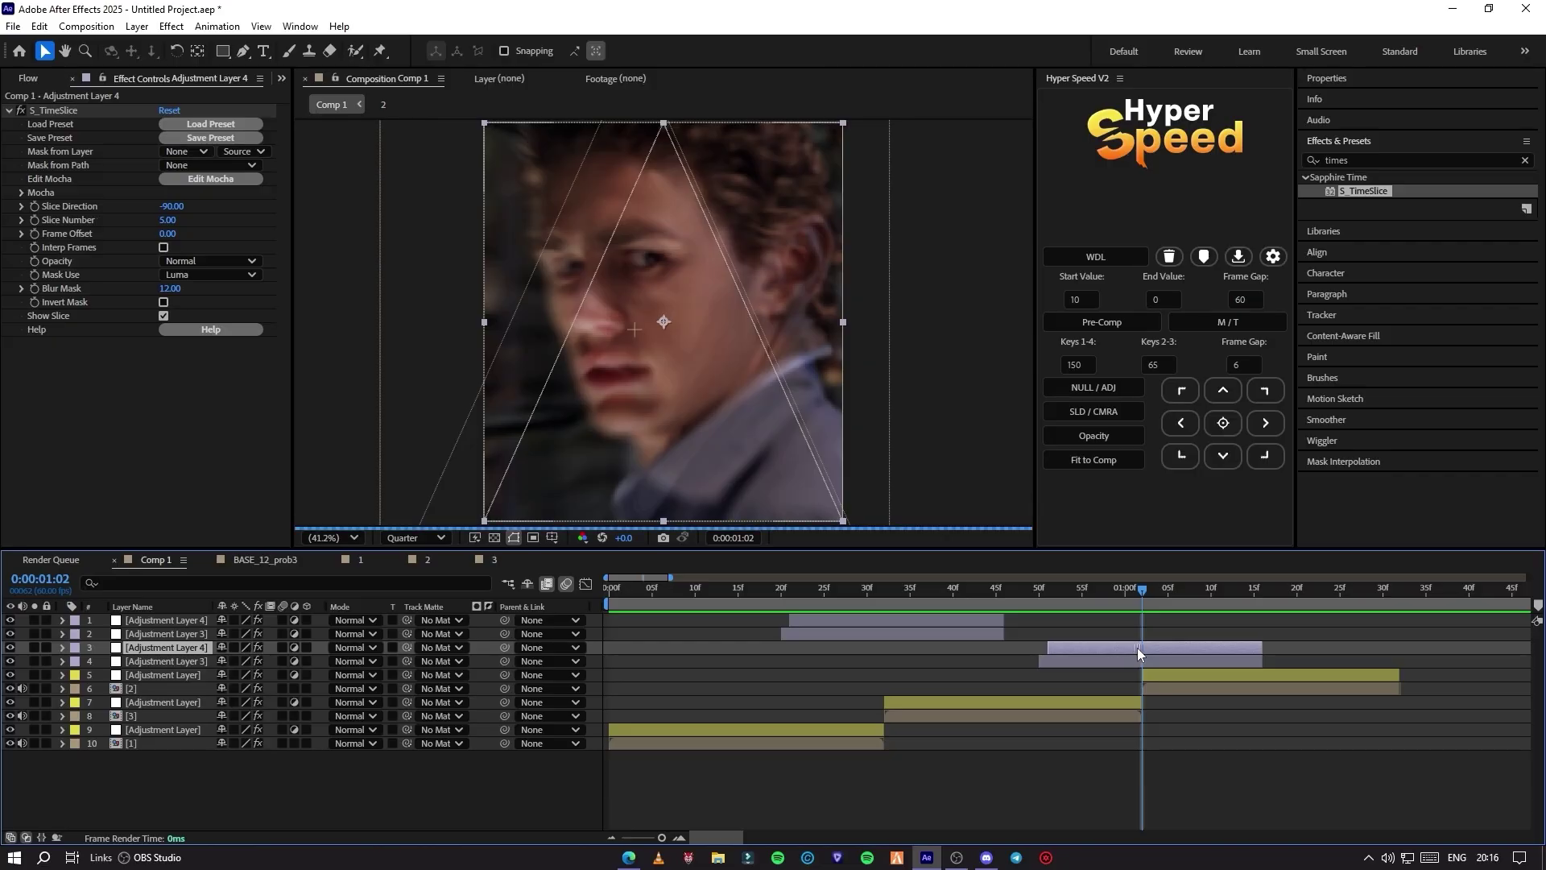
Set the copied S_TimeSlice layer's Slice Number to 1 and move it below the CC Wide Time layer.
{"action": "left_click", "coordinate": [168, 219]}
{"action": "type", "text": "1"}
{"action": "left_click", "coordinate": [200, 229]}
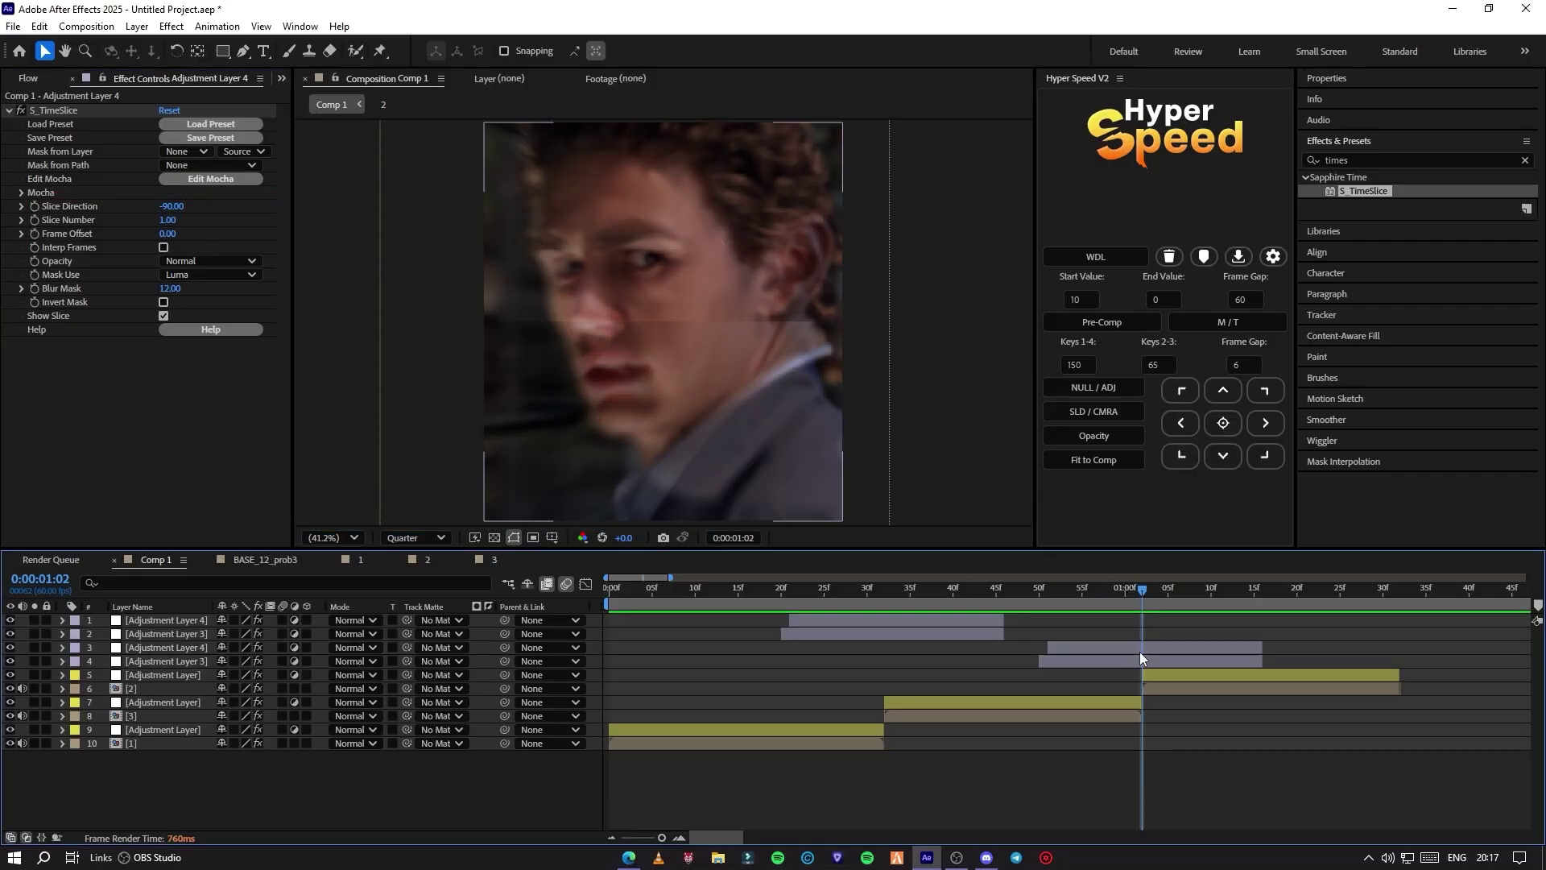
{"action": "left_click", "coordinate": [1142, 650]}
{"action": "left_click_drag", "start_coordinate": [178, 649], "coordinate": [194, 668]}
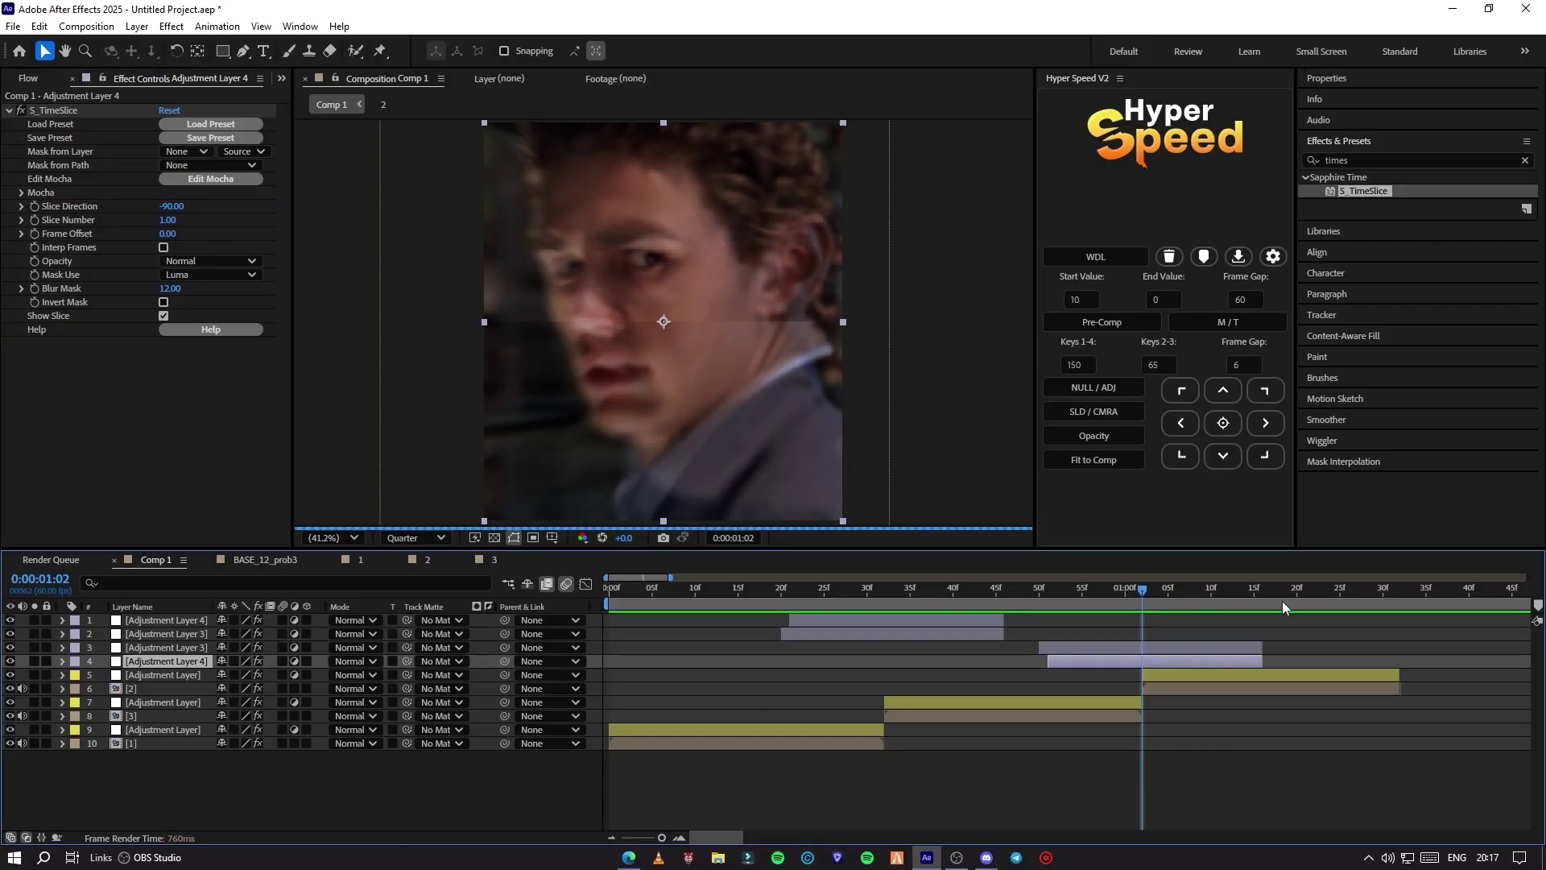
Remove CC Wide Time from the second cut and extend the S_TimeSlice layer from frame 46 to the last clip's end.
{"action": "left_click", "coordinate": [958, 647]}
{"action": "left_click", "coordinate": [10, 647]}
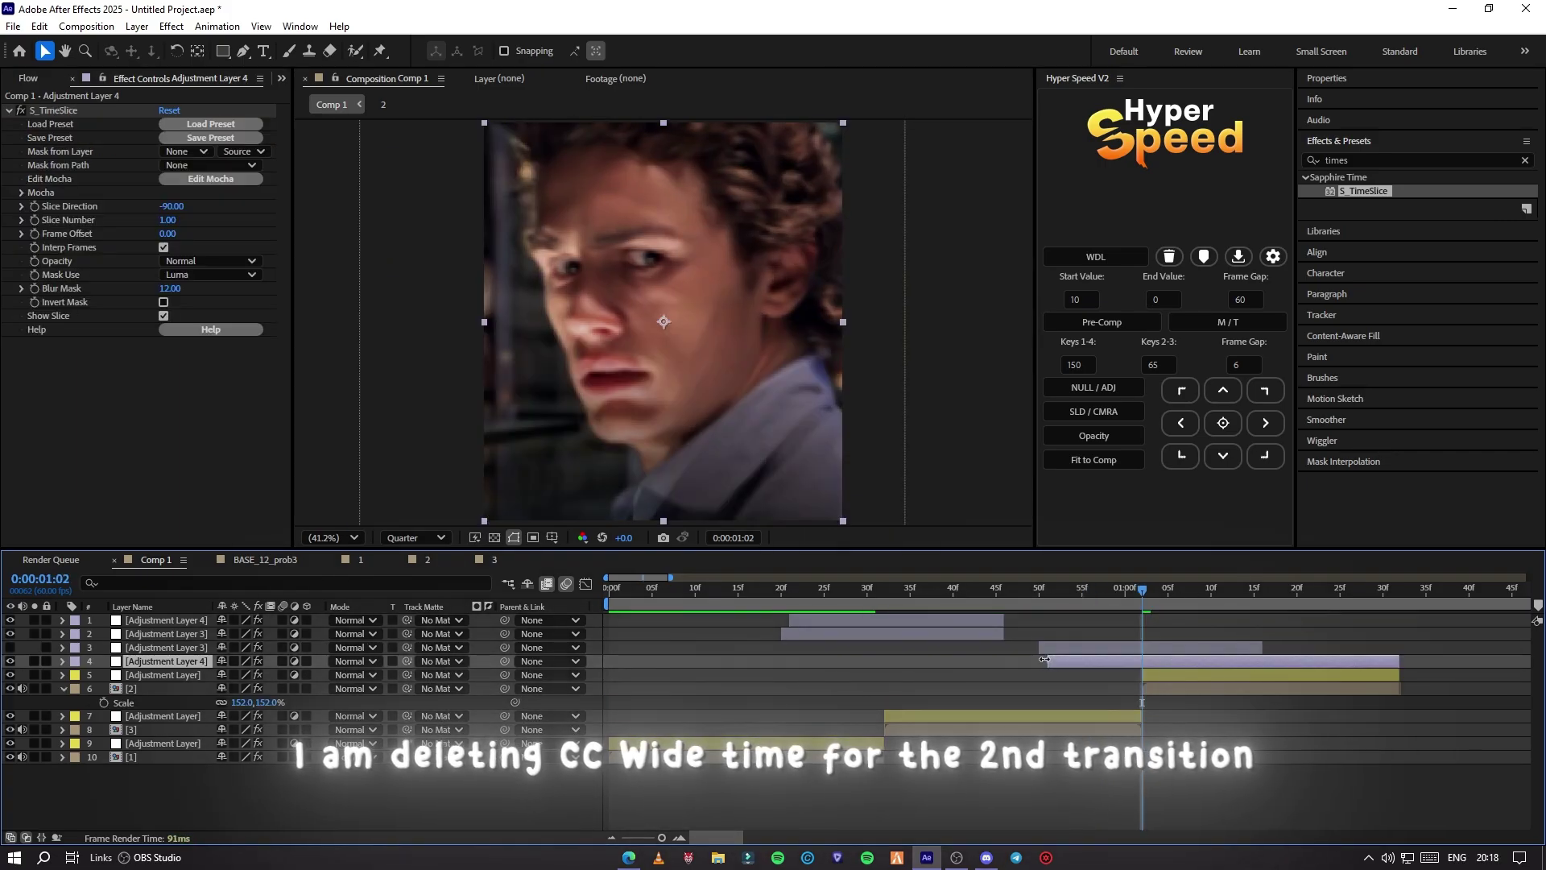
{"action": "left_click", "coordinate": [1003, 591]}
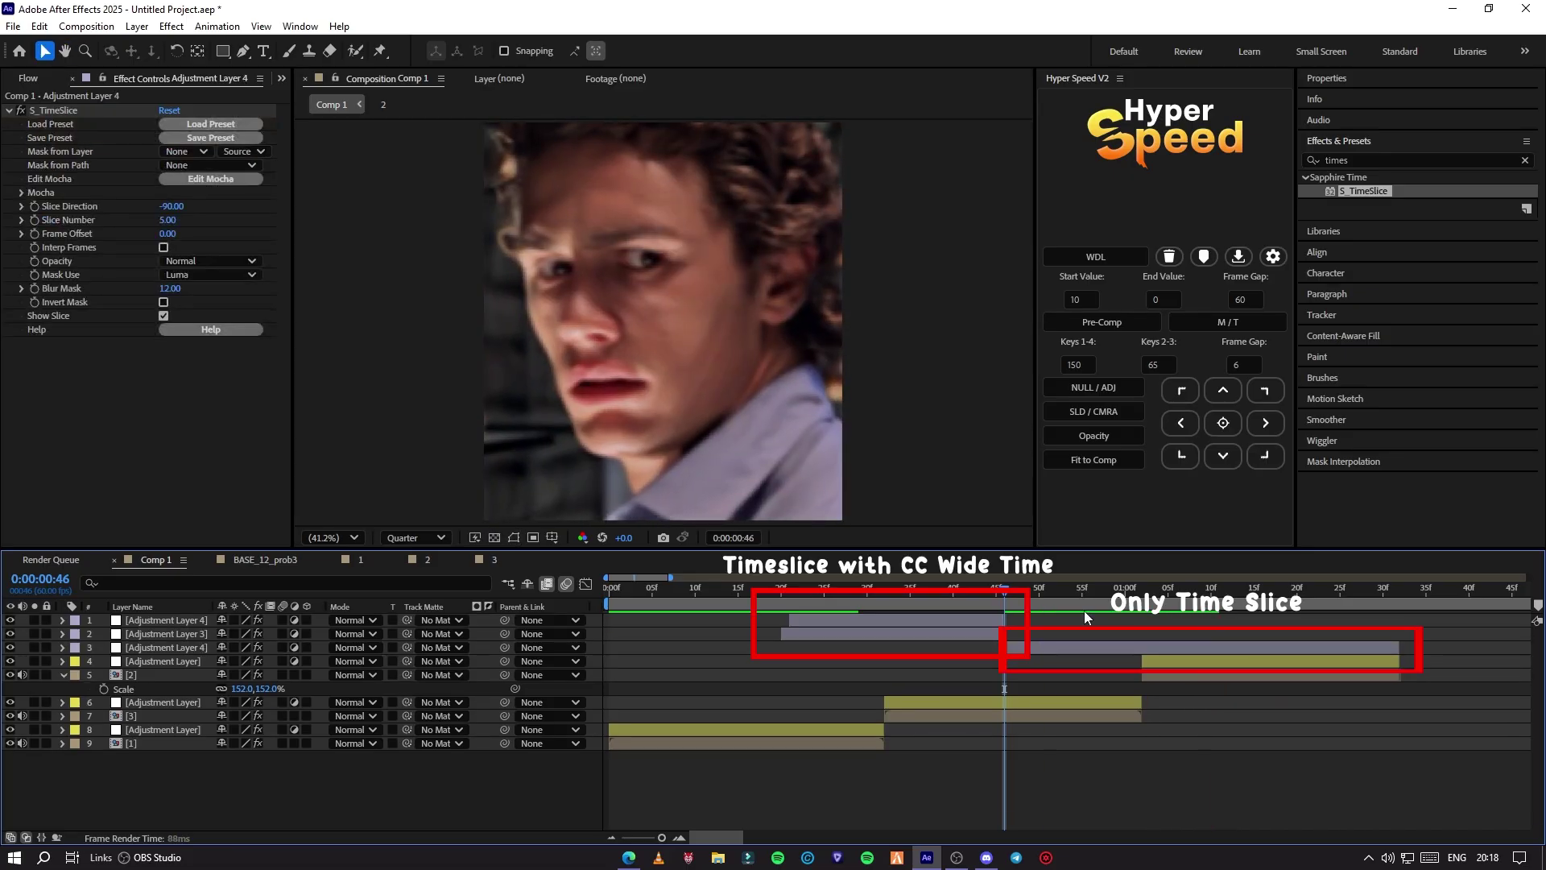
Create a new adjustment layer, trim it to 41 frames and place it over the first cut from frame 12 to 53.
{"action": "left_click", "coordinate": [1134, 611]}
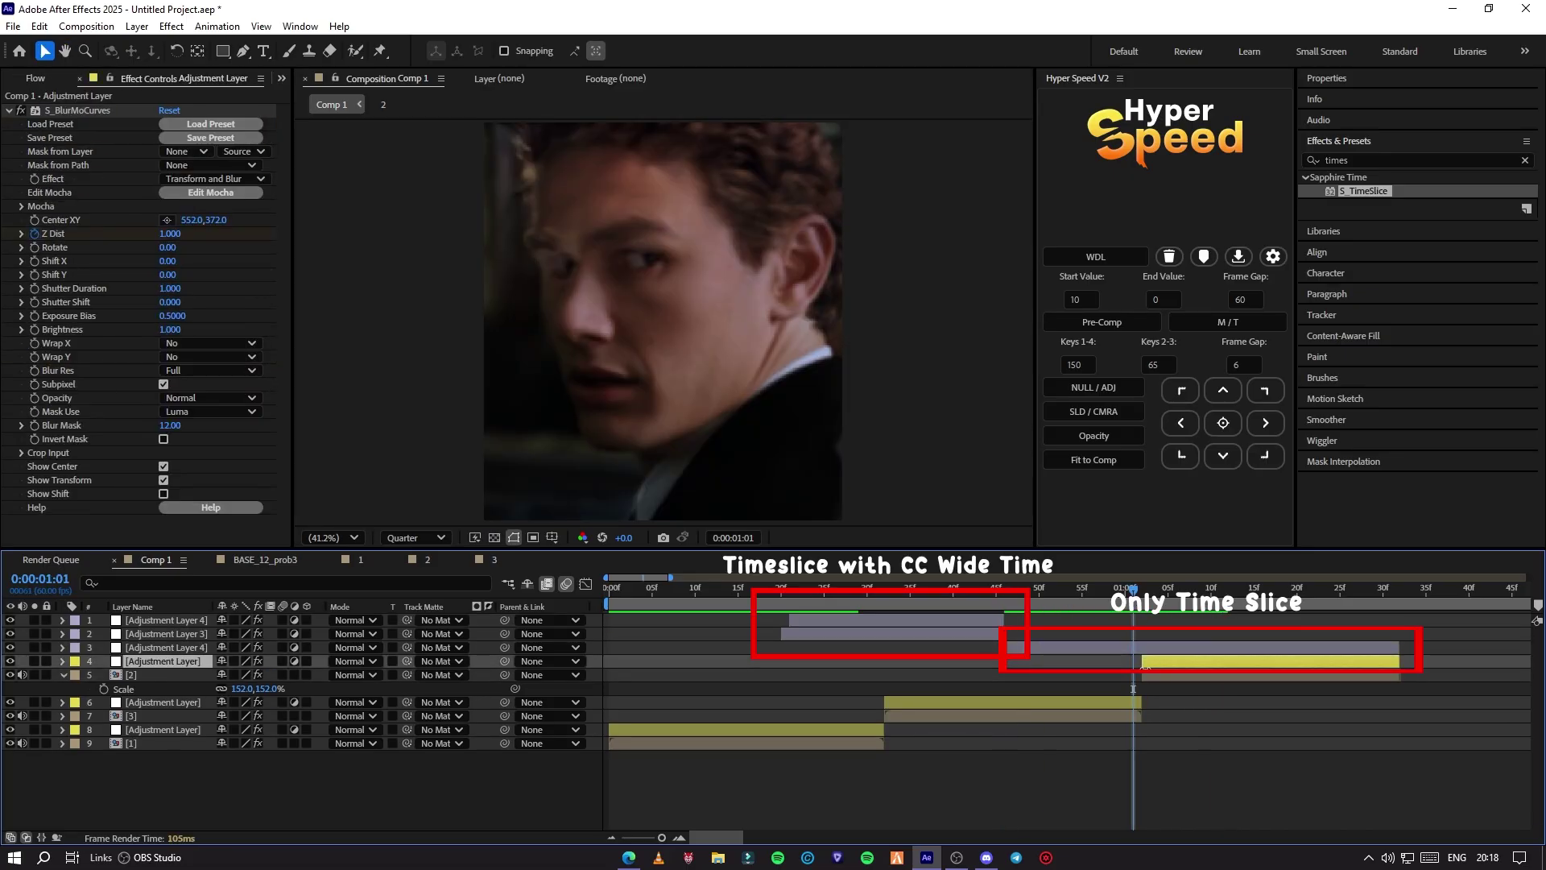
{"action": "right_click", "coordinate": [208, 788]}
{"action": "mouse_move", "coordinate": [242, 593]}
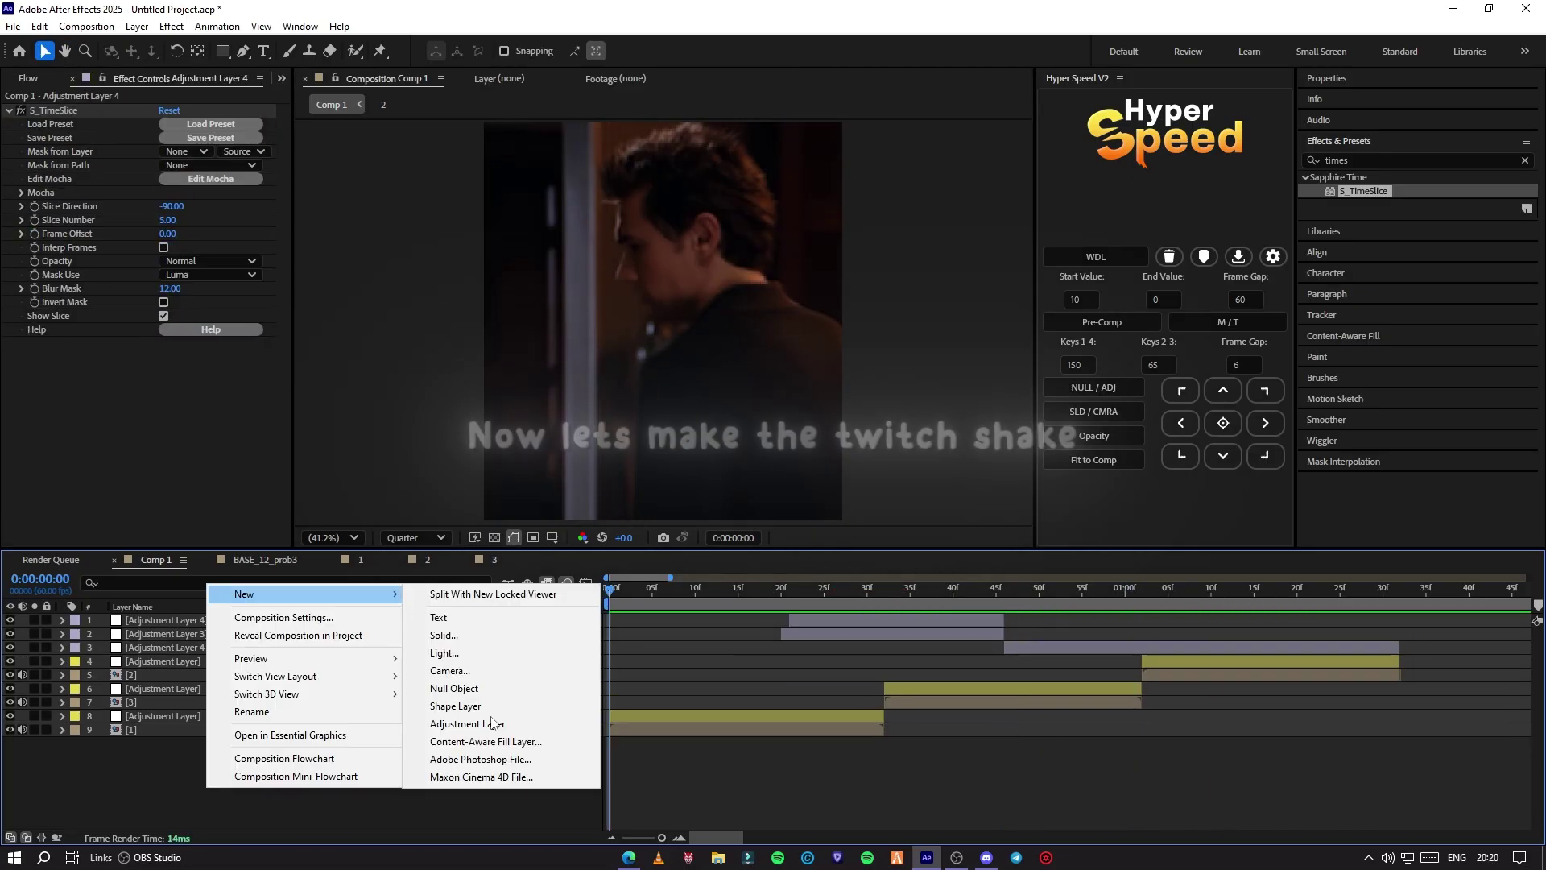
{"action": "left_click", "coordinate": [491, 724]}
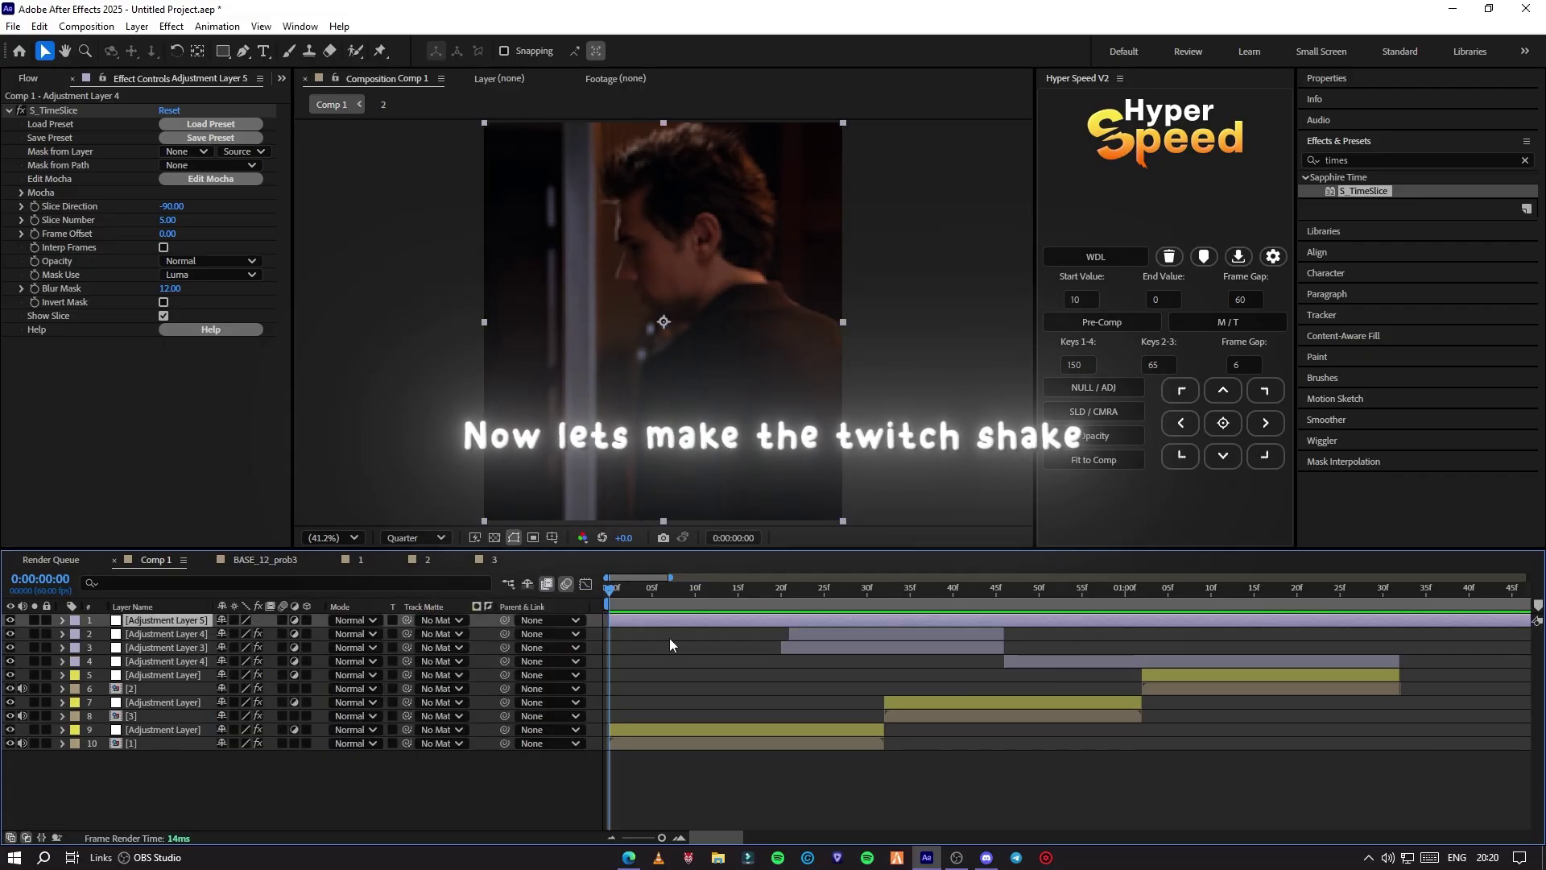
{"action": "key", "text": "alt+]"}
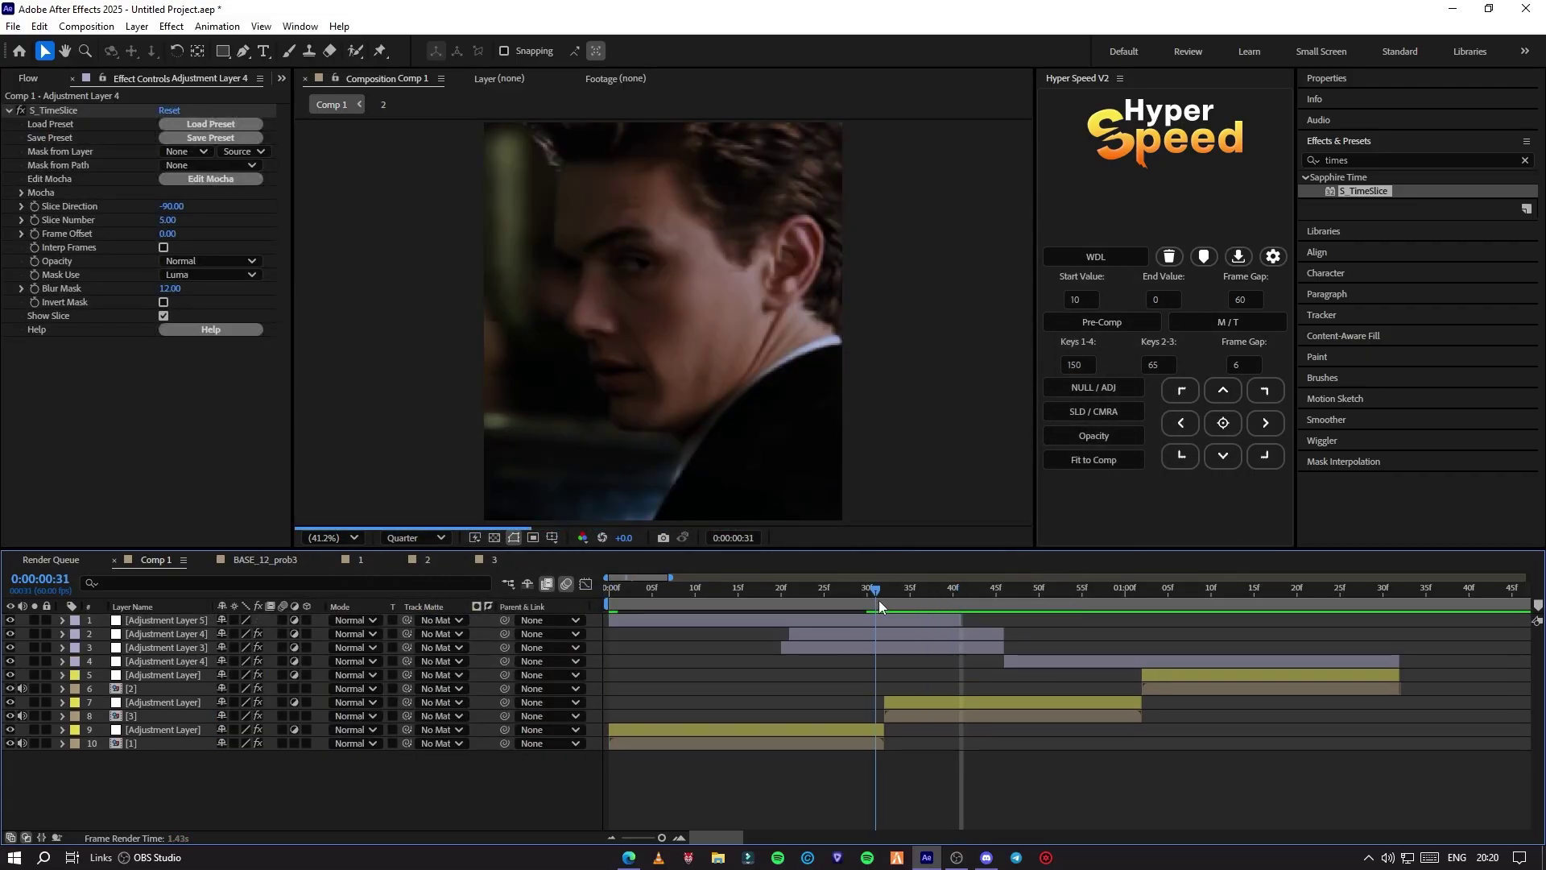
{"action": "left_click", "coordinate": [886, 600]}
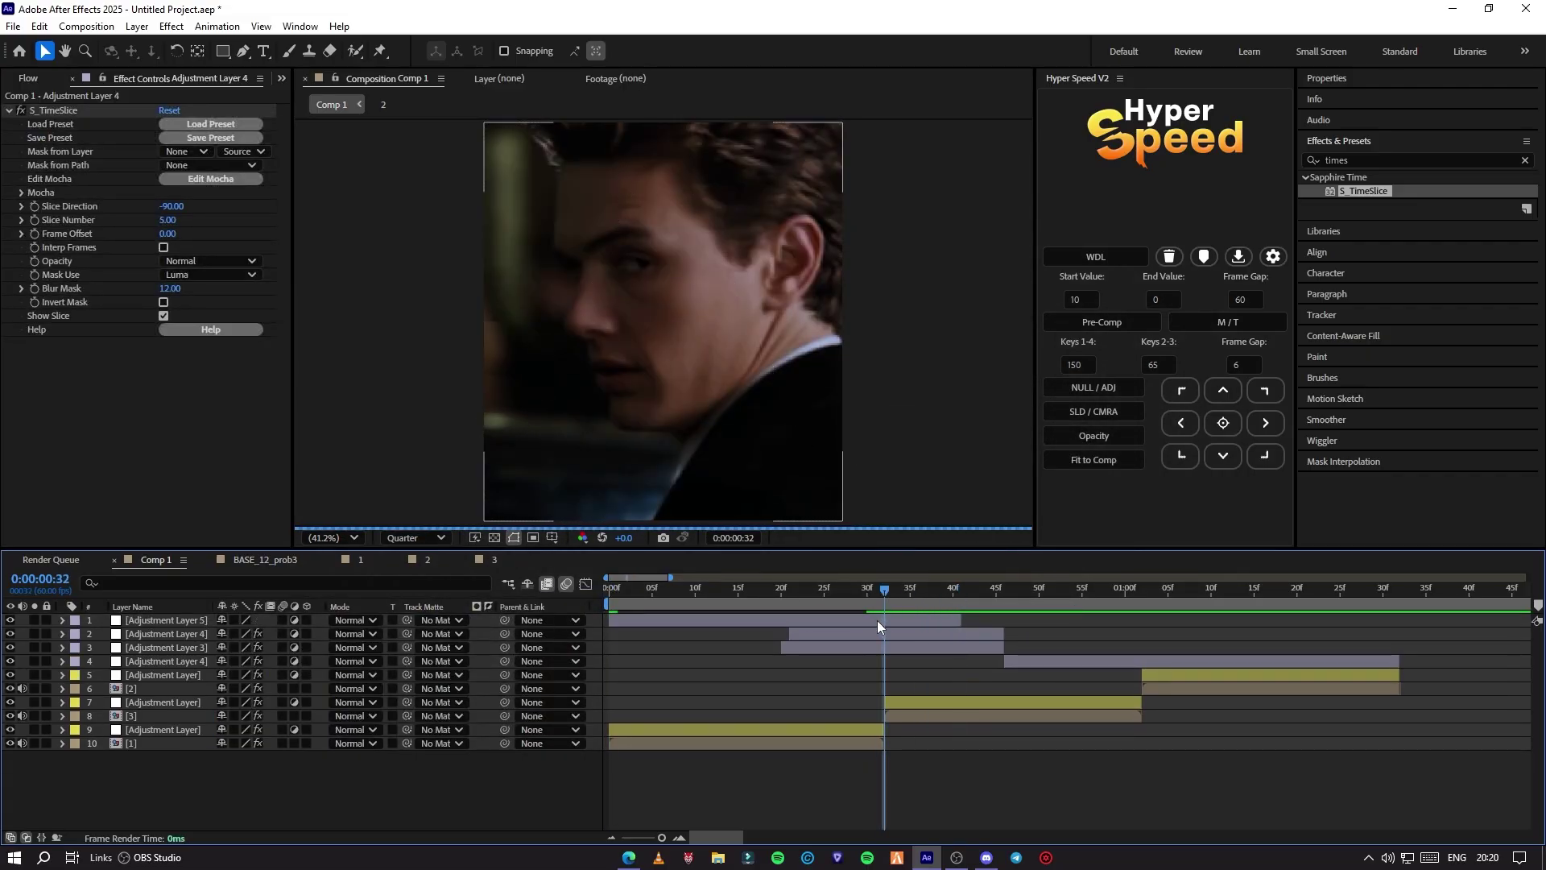
{"action": "left_click_drag", "start_coordinate": [878, 620], "coordinate": [980, 615]}
Find the Video Copilot Twitch effect and apply it to the new adjustment layer.
{"action": "left_click", "coordinate": [1369, 160]}
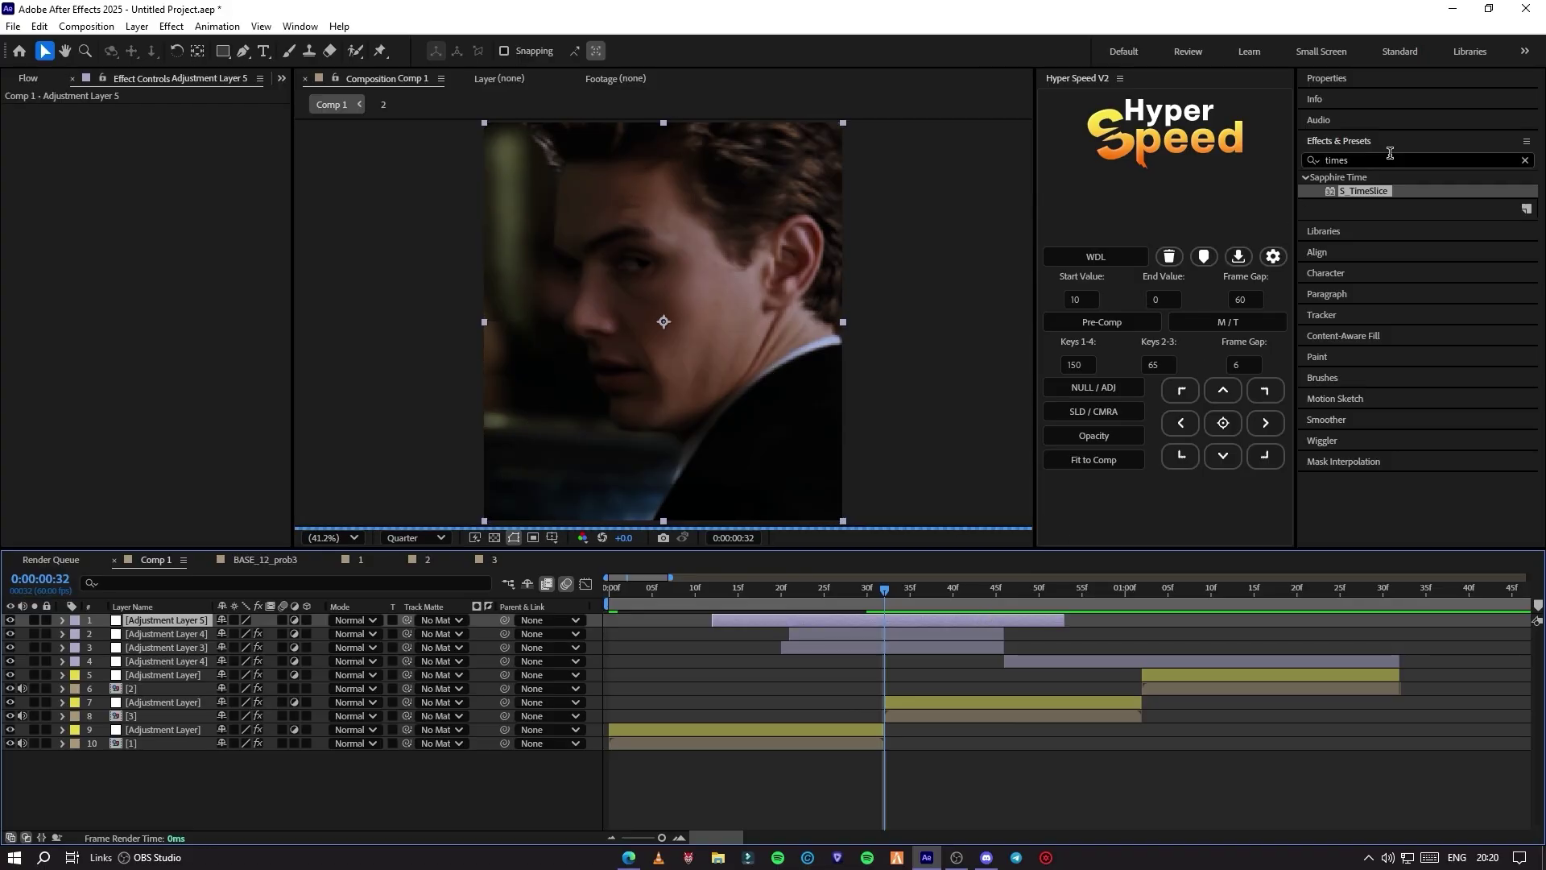
{"action": "type", "text": "twit"}
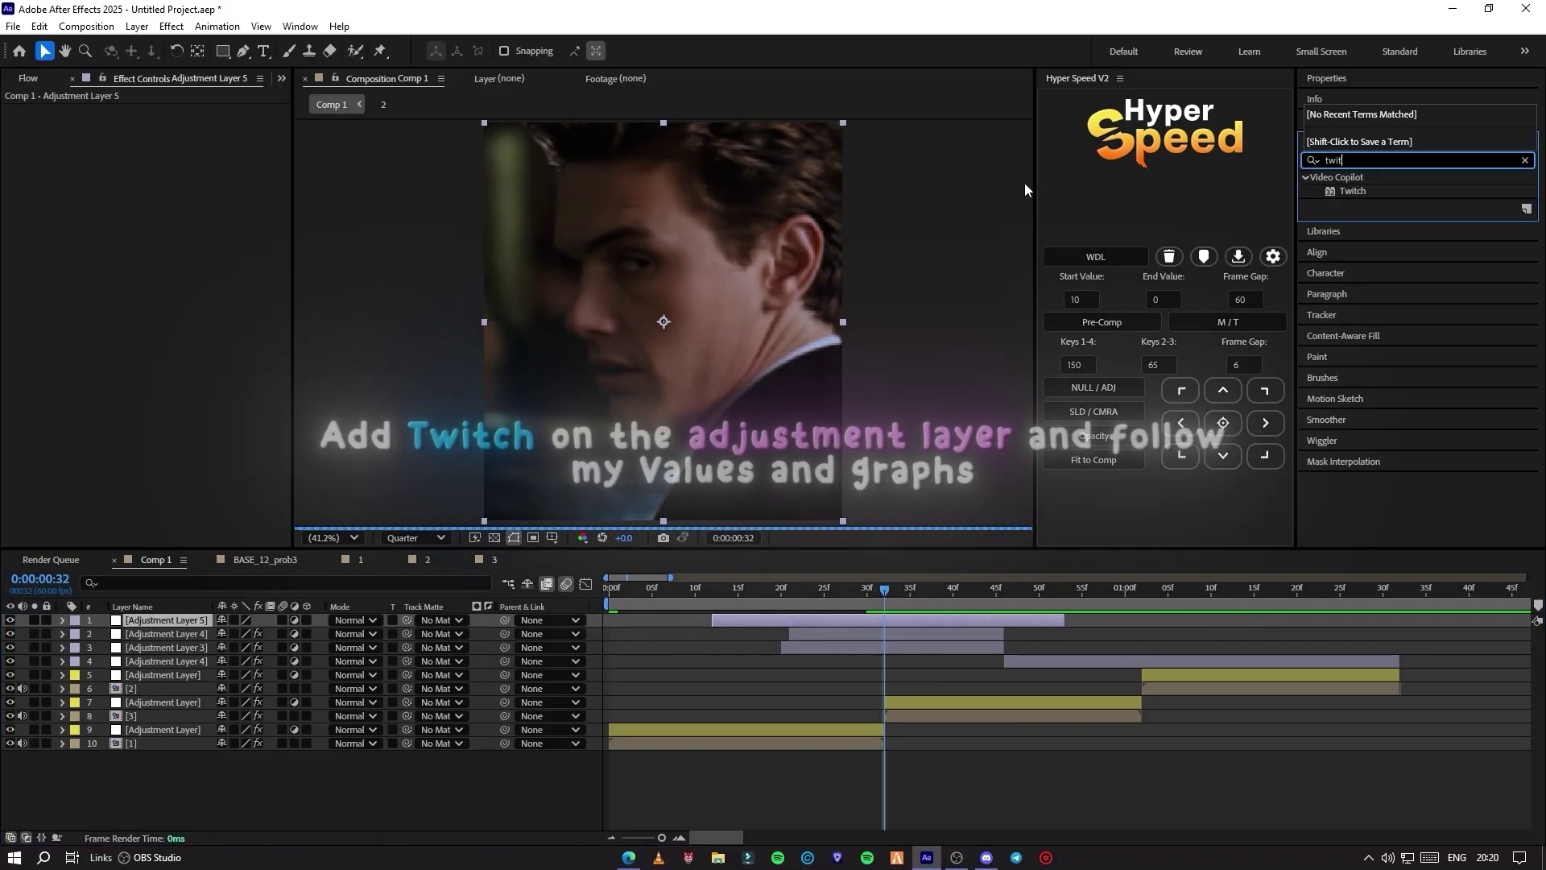
{"action": "double_click", "coordinate": [1353, 193]}
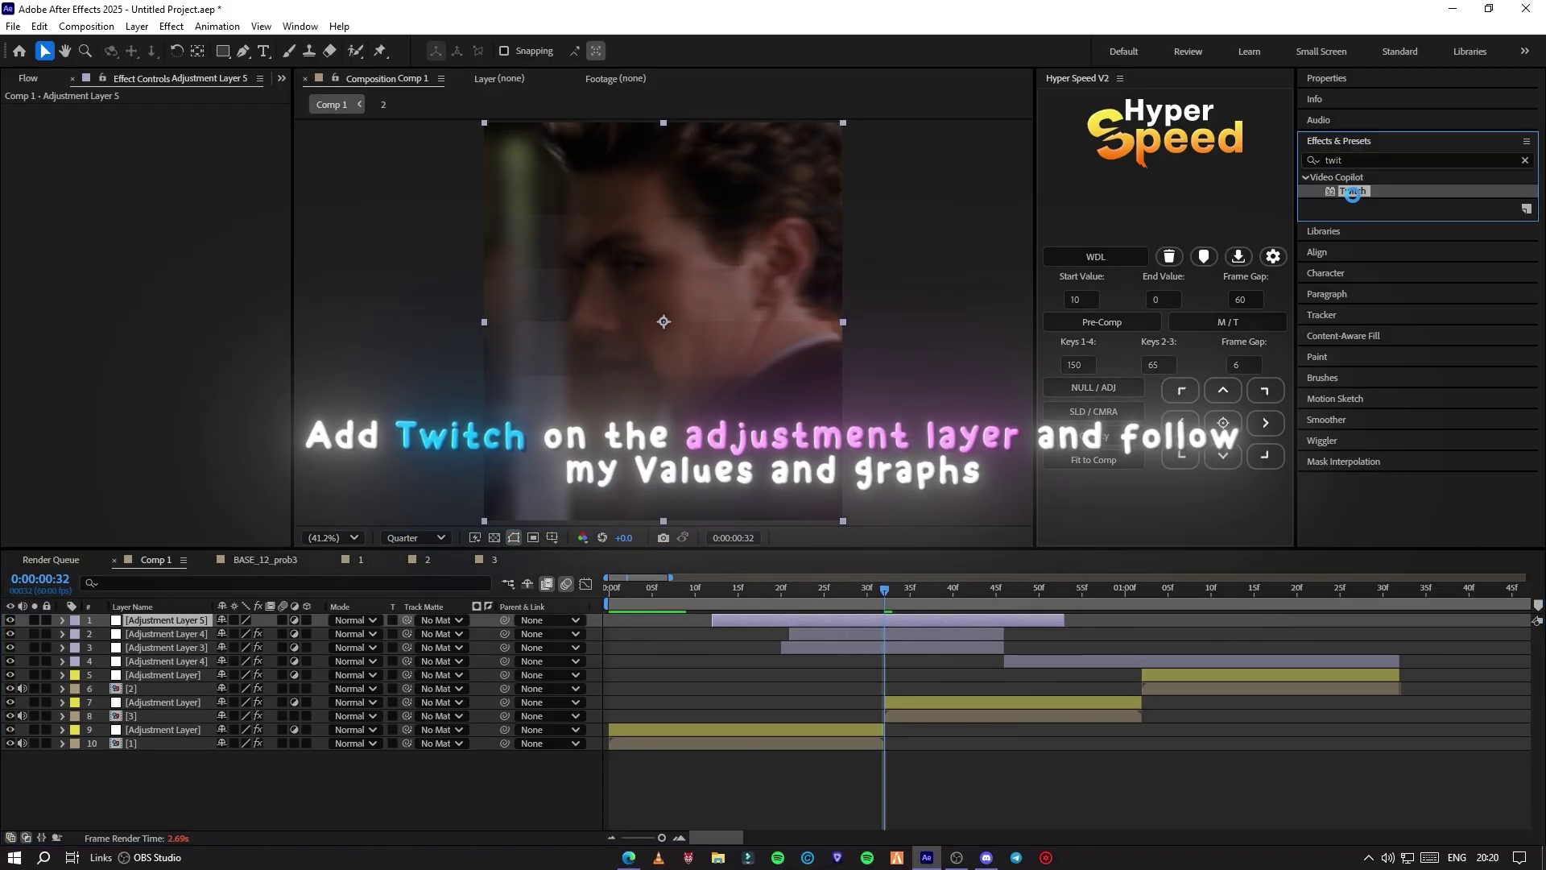
Hide the S_TimeSlice and CC Wide Time adjustment layers over the first cut and reselect the Twitch layer.
{"action": "left_click", "coordinate": [890, 635]}
{"action": "left_click", "coordinate": [891, 645], "text": "shift"}
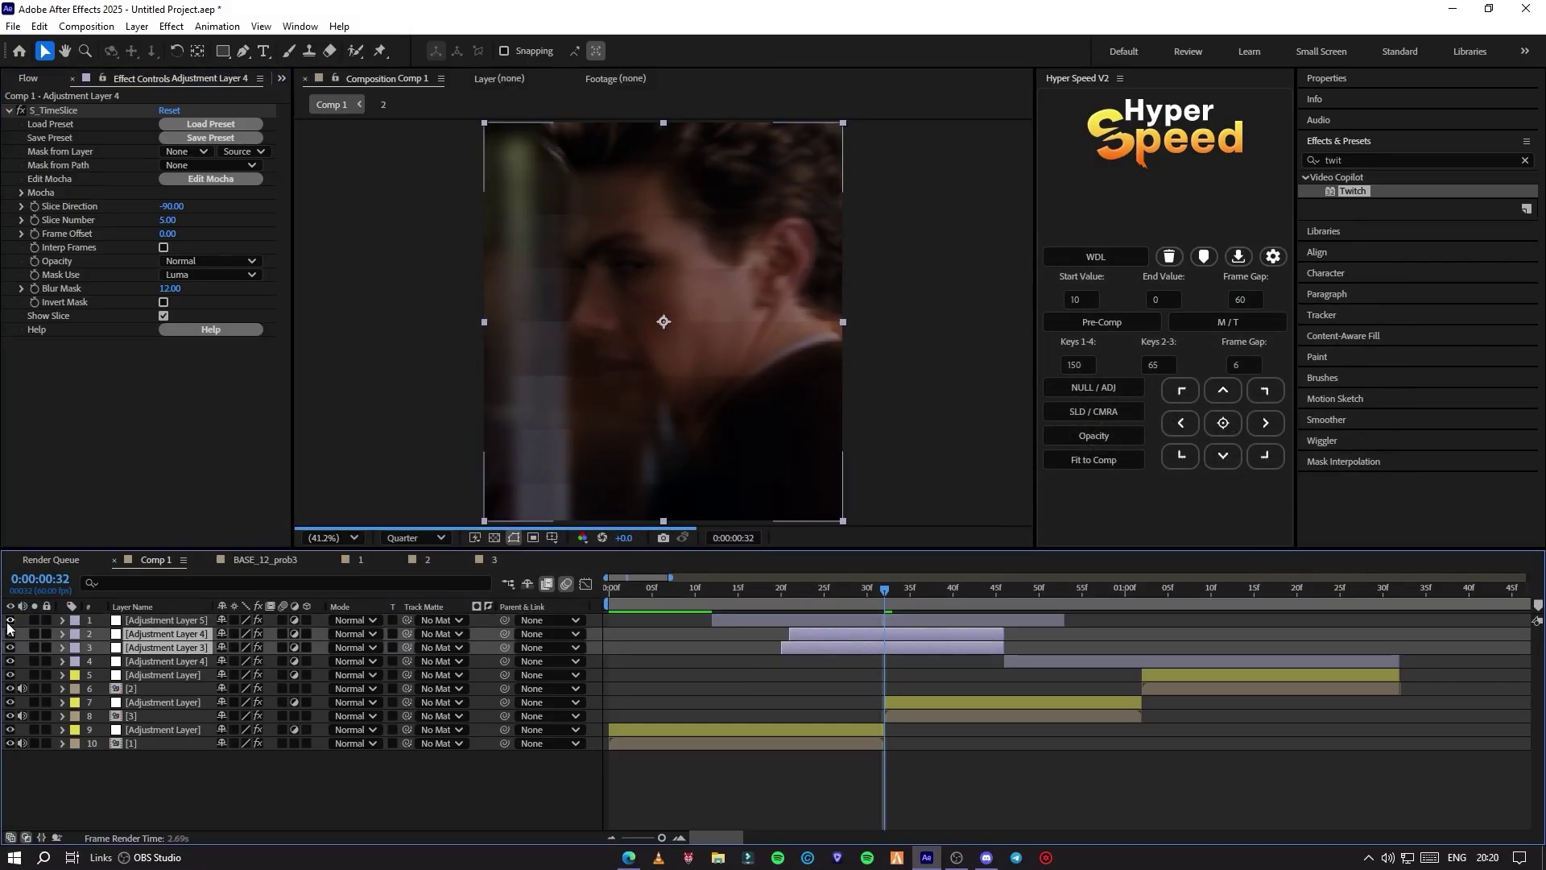
{"action": "left_click", "coordinate": [10, 633]}
{"action": "left_click", "coordinate": [921, 623]}
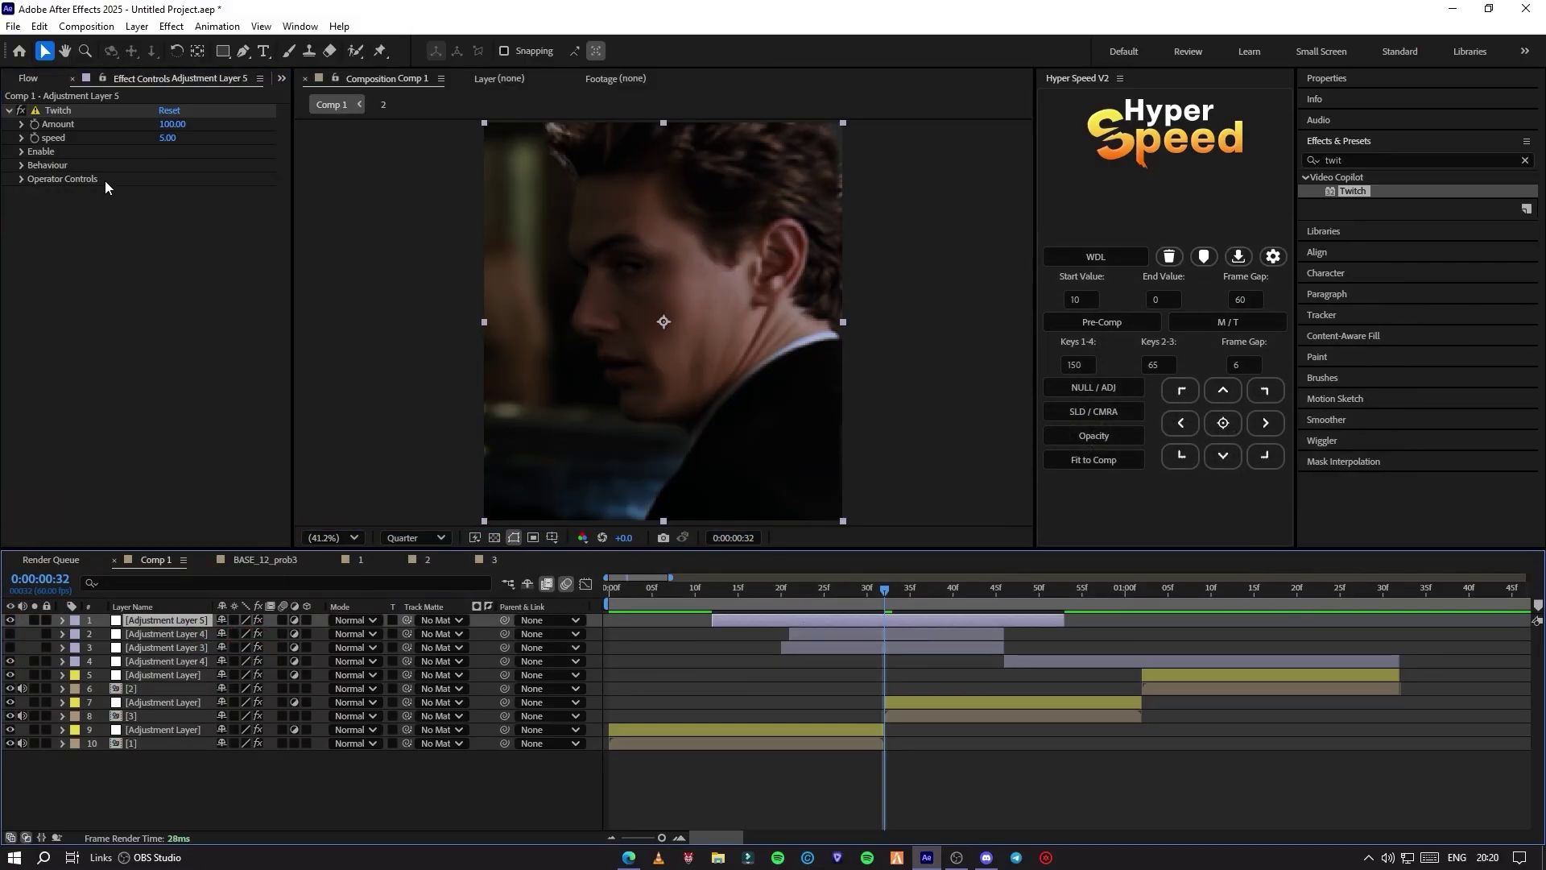
Enable Twitch's Blur, Light and Slide operators and set Light Amount to 78.
{"action": "left_click", "coordinate": [19, 152]}
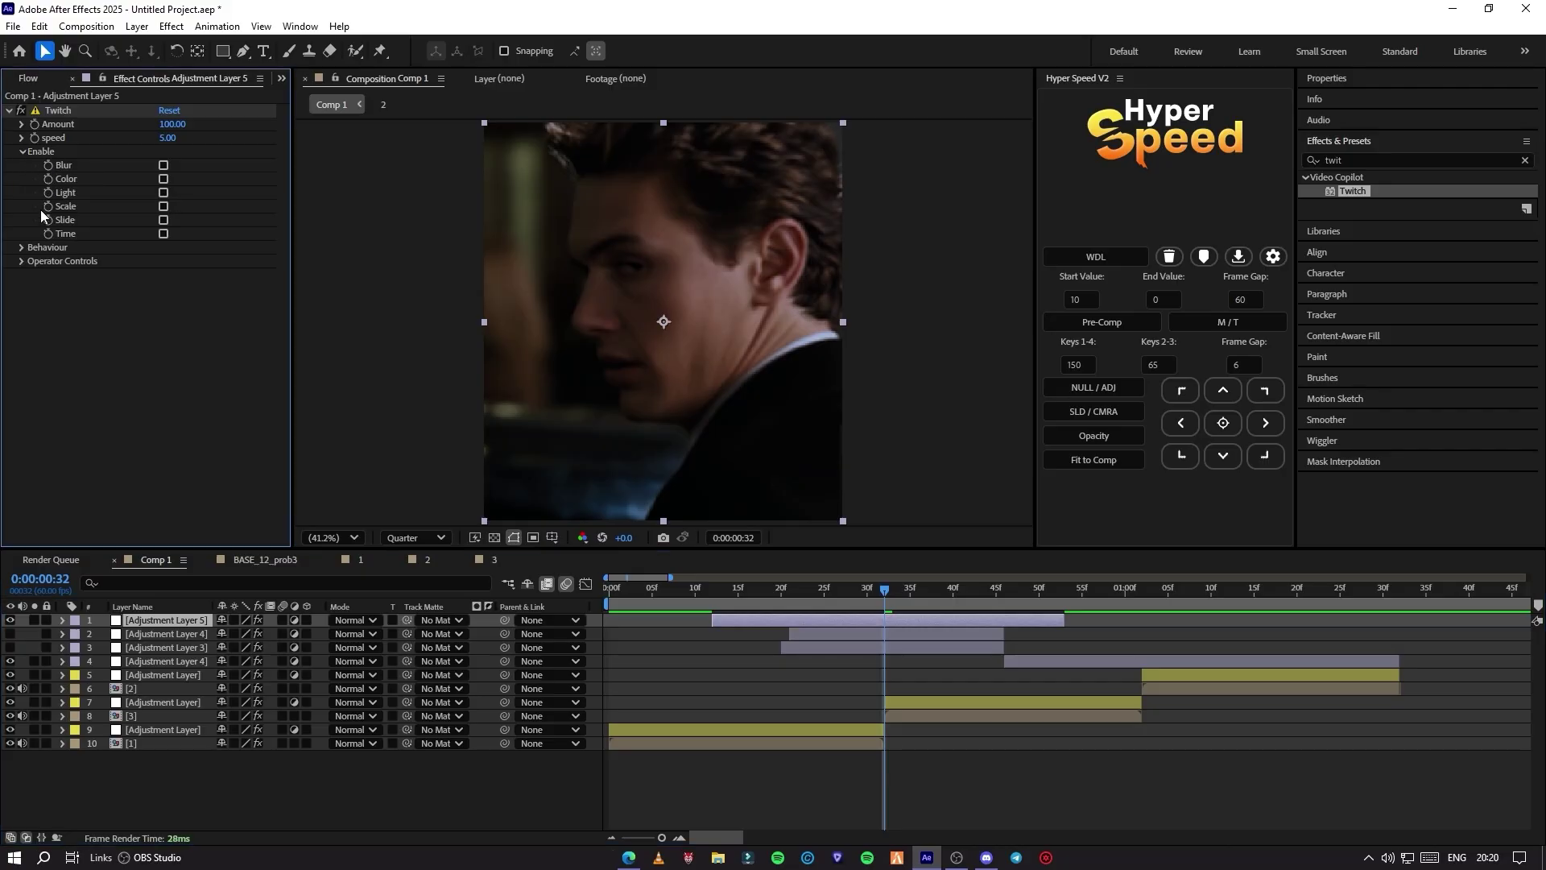
{"action": "left_click", "coordinate": [163, 194]}
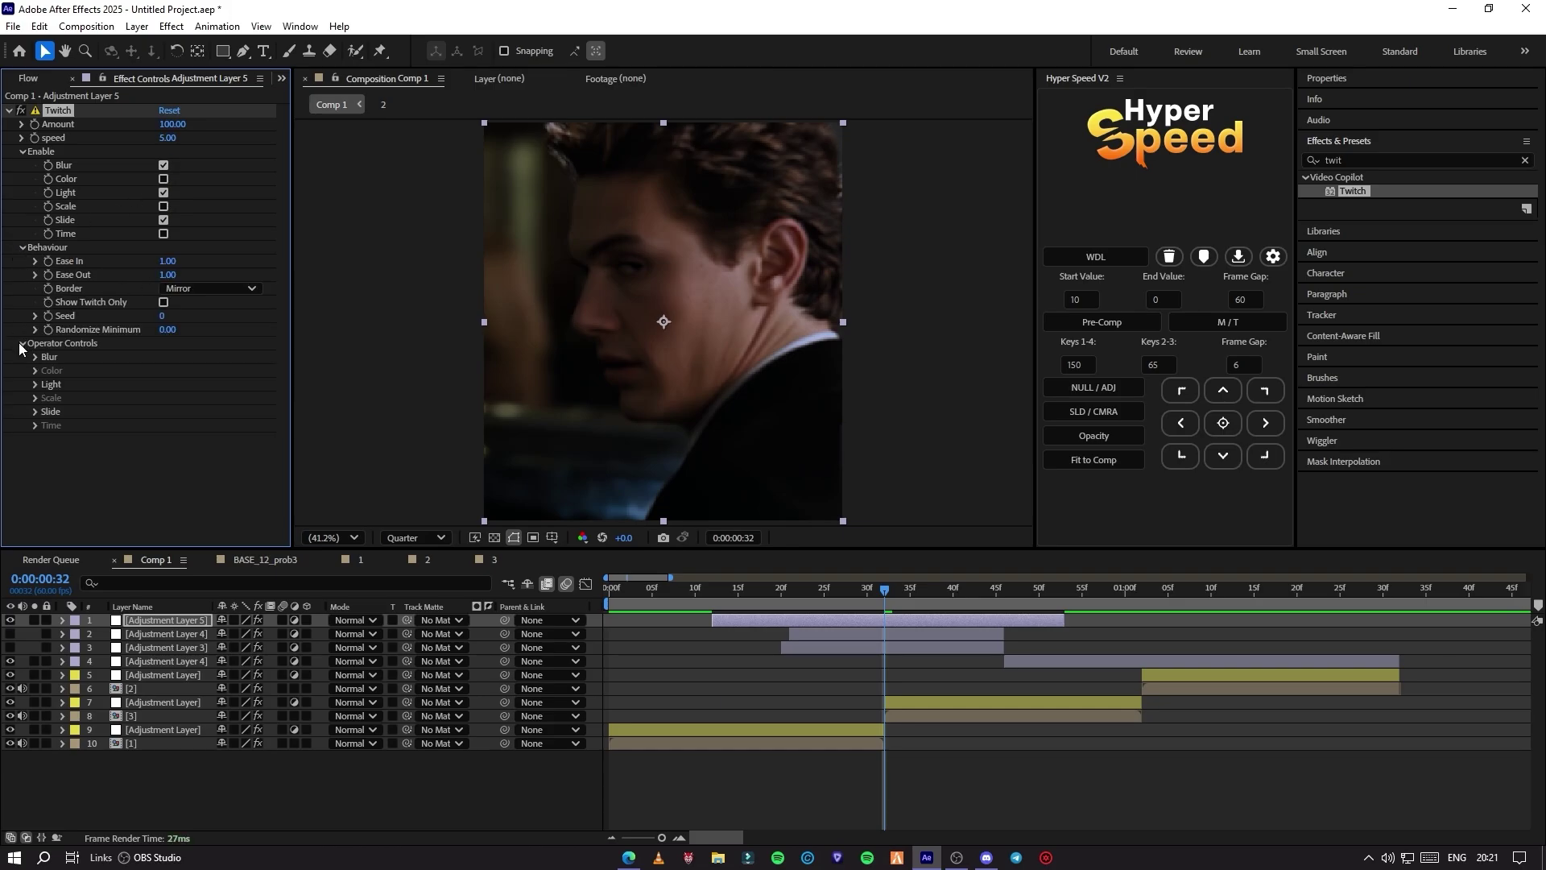
{"action": "left_click", "coordinate": [34, 384]}
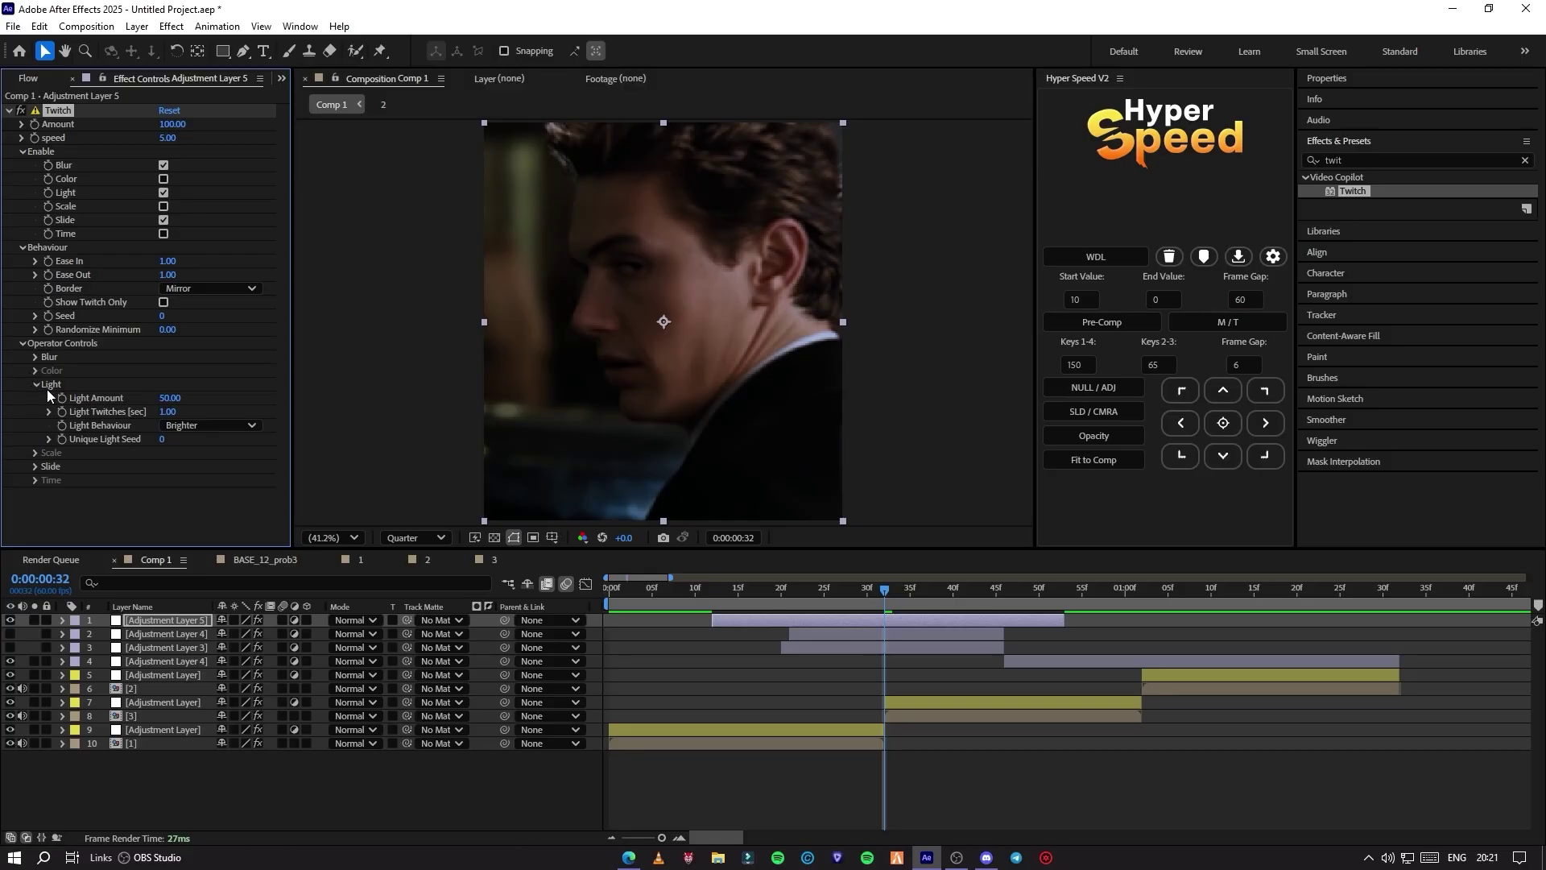
{"action": "left_click_drag", "start_coordinate": [169, 397], "coordinate": [197, 398]}
Set Twitch speed to 20 and keyframe its Amount at 30 on frame 32 and 0 on frame 17.
{"action": "left_click", "coordinate": [225, 164]}
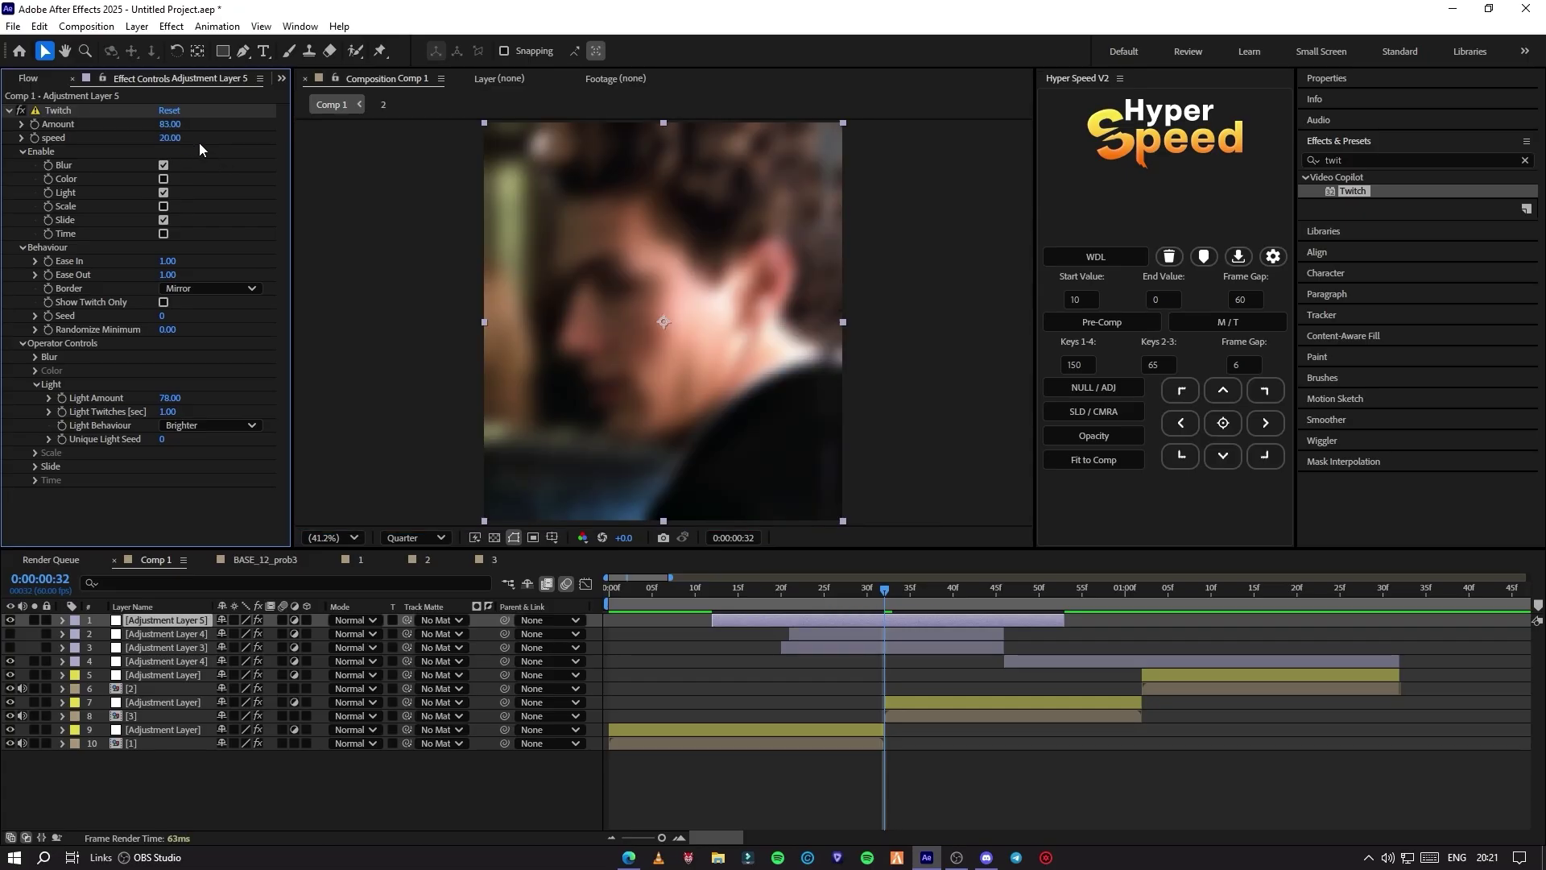
{"action": "left_click_drag", "start_coordinate": [97, 135], "coordinate": [113, 140]}
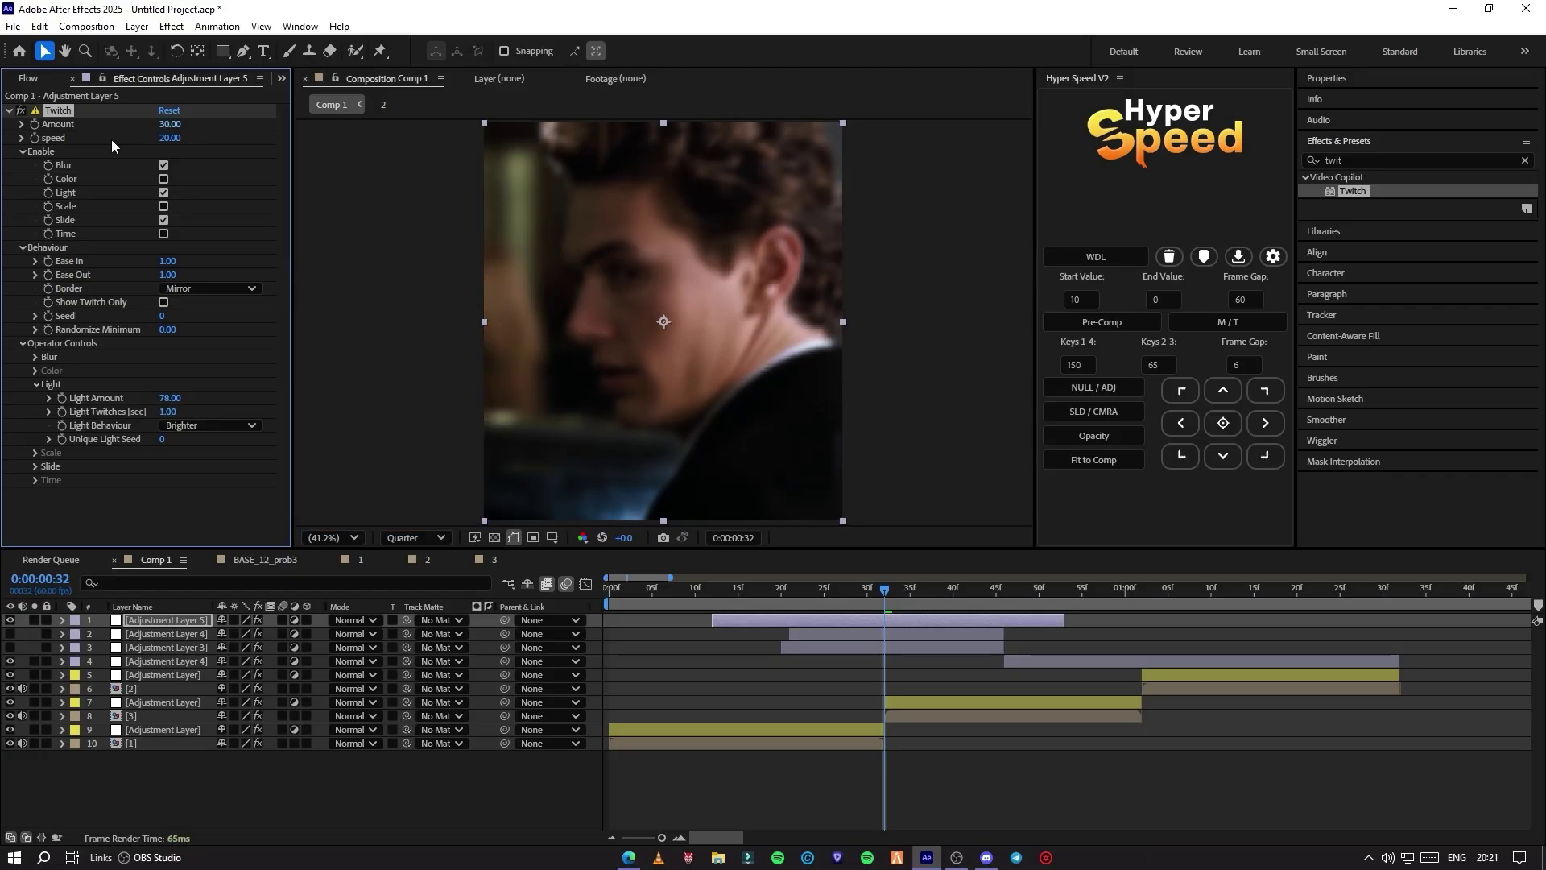
{"action": "left_click_drag", "start_coordinate": [842, 592], "coordinate": [756, 596]}
{"action": "left_click_drag", "start_coordinate": [158, 127], "coordinate": [113, 130]}
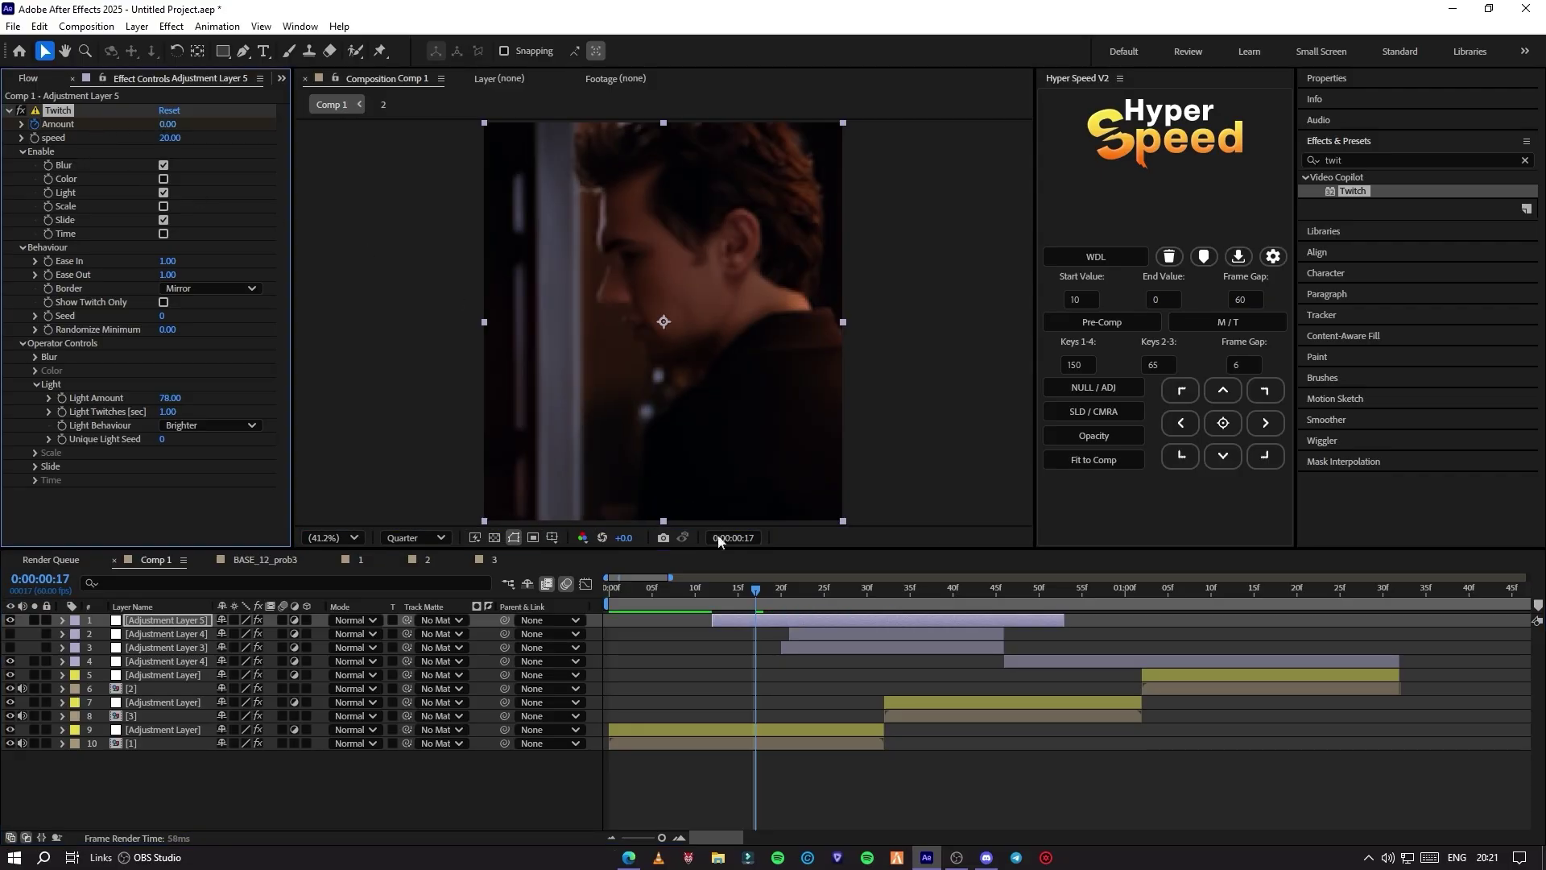
Split the Twitch adjustment layer at frame 17 and delete the part before it.
{"action": "key", "text": "ctrl+shift+d"}
{"action": "left_click", "coordinate": [736, 633]}
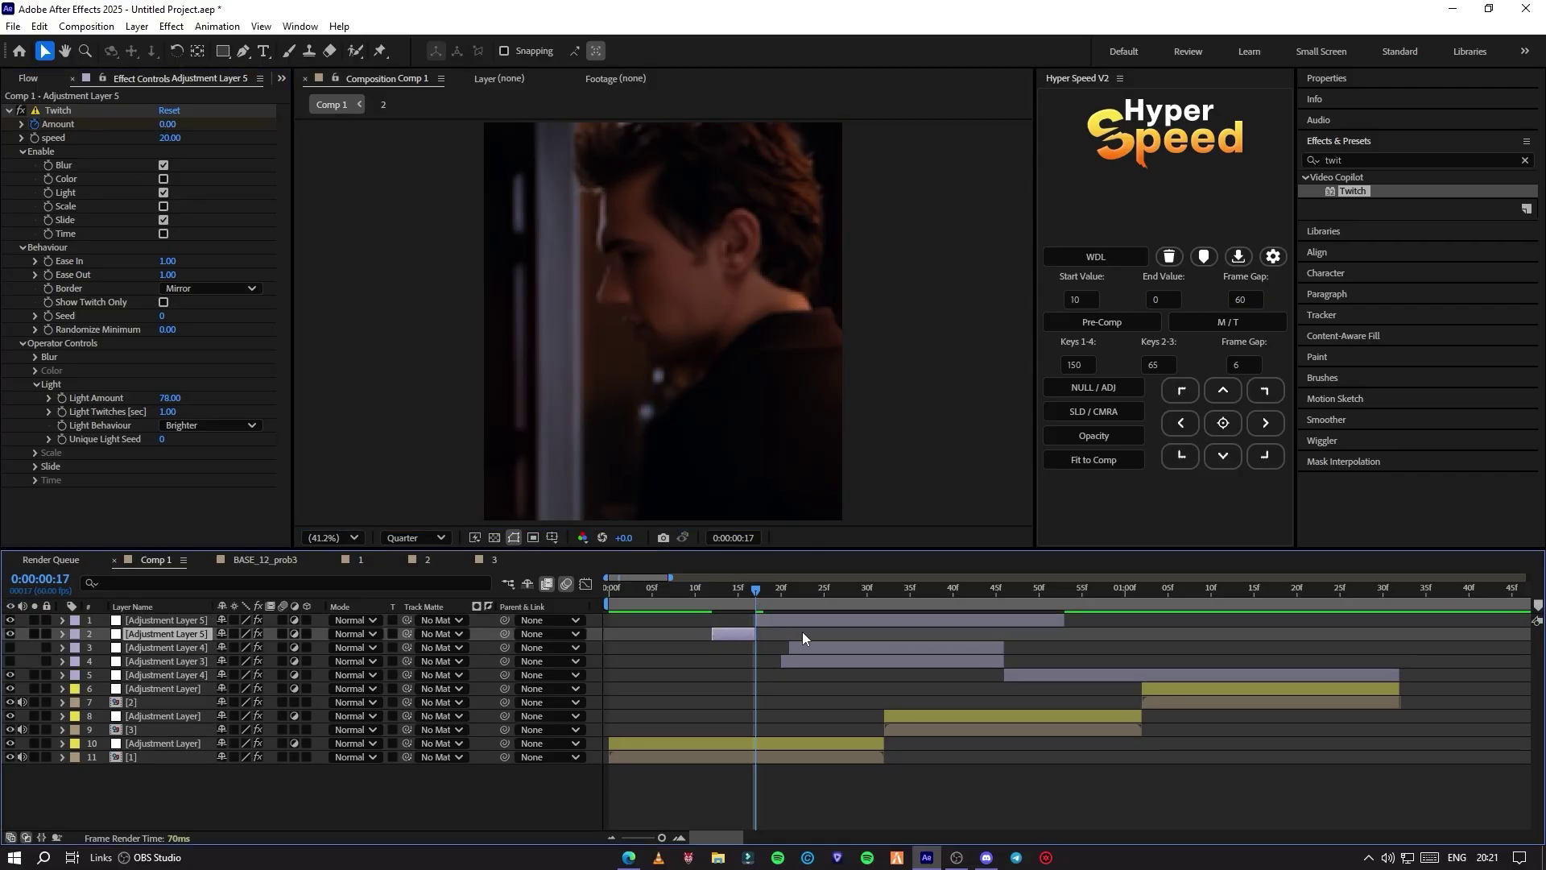
{"action": "key", "text": "Delete"}
Reveal the Twitch layer's keyframes and add an Amount keyframe of 0 at frame 49.
{"action": "left_click", "coordinate": [805, 623]}
{"action": "left_click", "coordinate": [804, 622]}
{"action": "key", "text": "u"}
{"action": "left_click_drag", "start_coordinate": [842, 592], "coordinate": [1030, 602]}
{"action": "left_click_drag", "start_coordinate": [161, 127], "coordinate": [97, 126]}
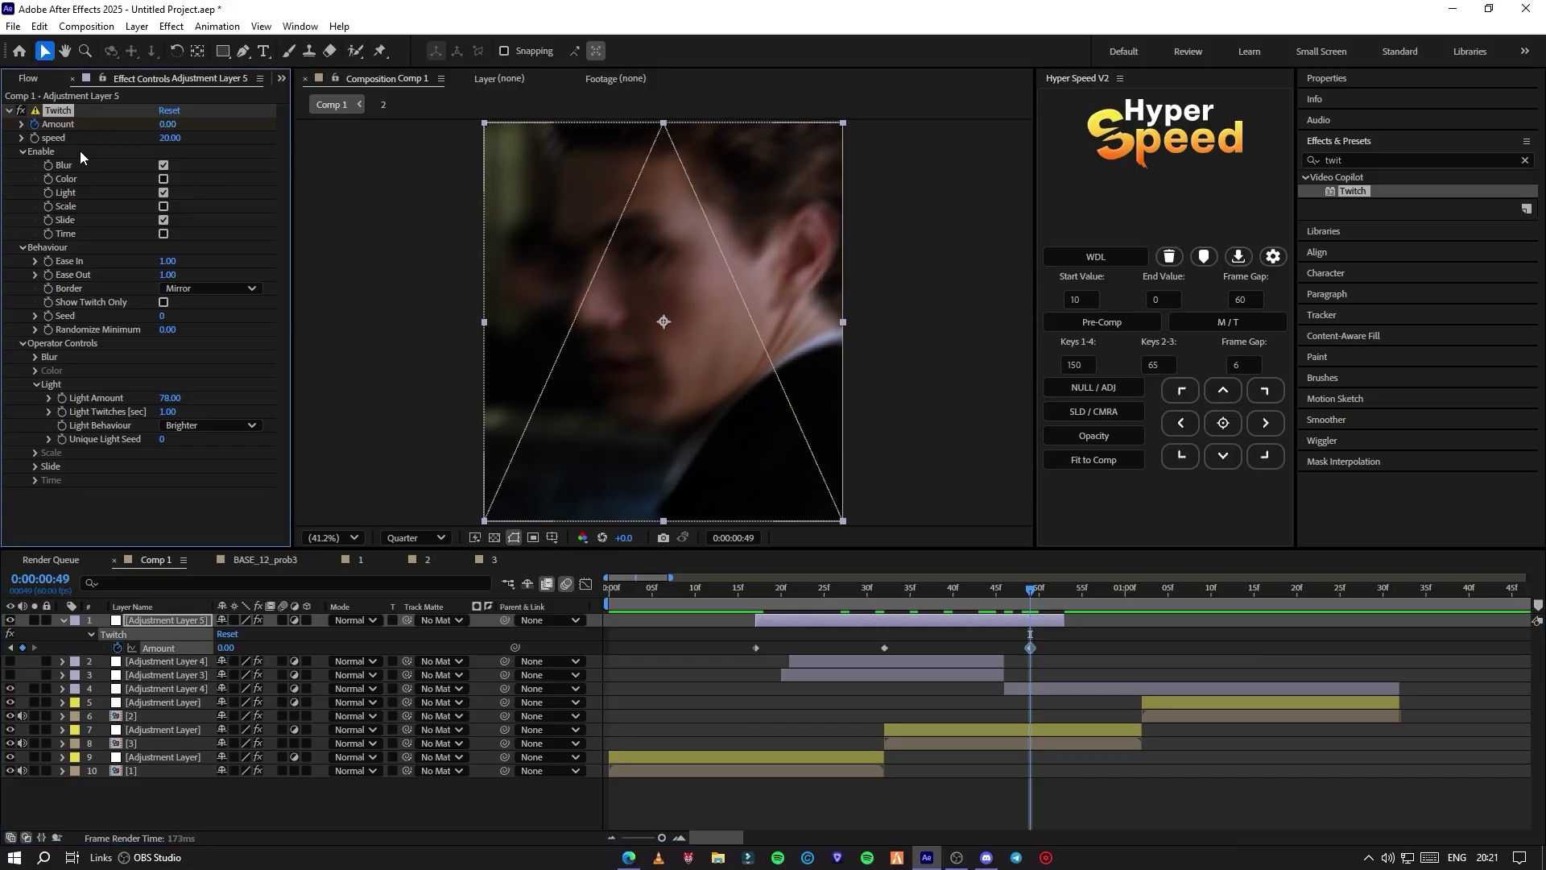
Easy-ease the three Twitch Amount keyframes and shape their value graph into a sharp peak at frame 32.
{"action": "left_click", "coordinate": [969, 602]}
{"action": "left_click", "coordinate": [883, 602]}
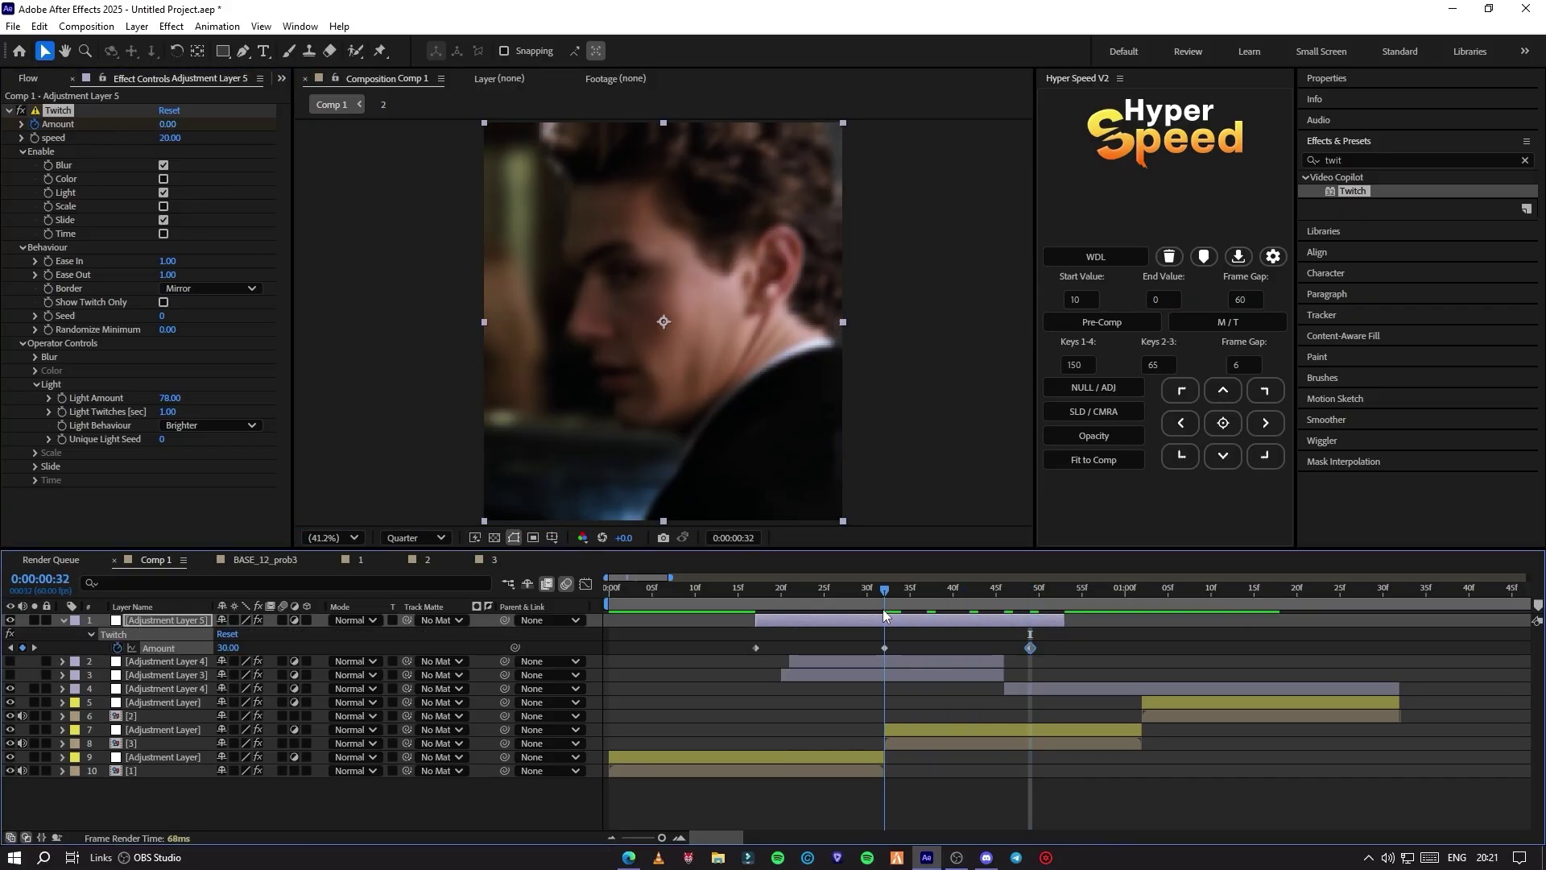
{"action": "left_click_drag", "start_coordinate": [1067, 654], "coordinate": [679, 632]}
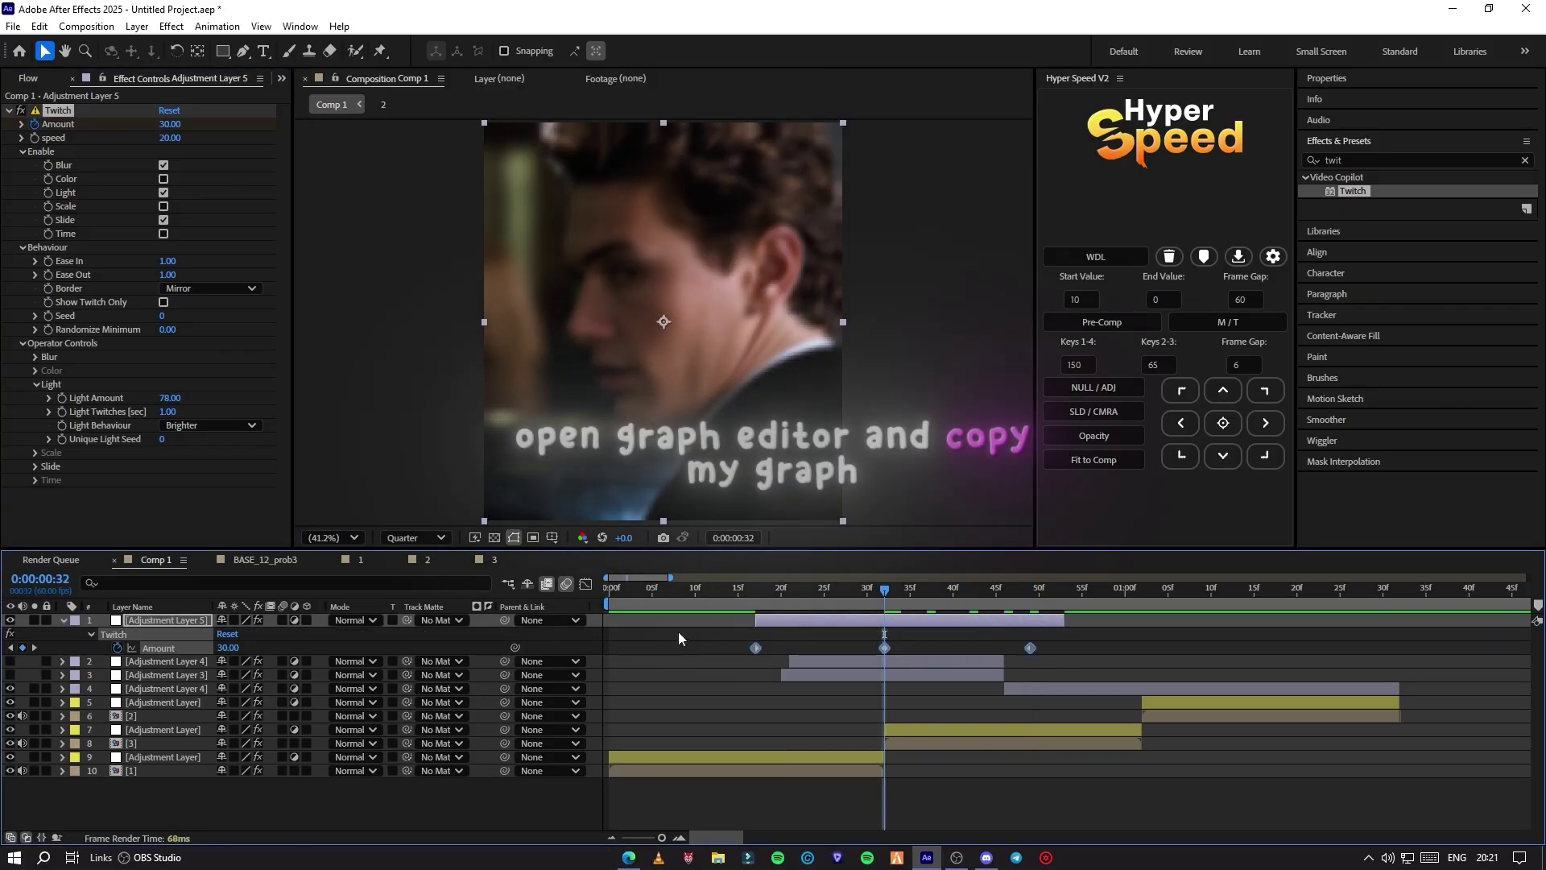
{"action": "left_click", "coordinate": [586, 584]}
{"action": "left_click", "coordinate": [884, 628]}
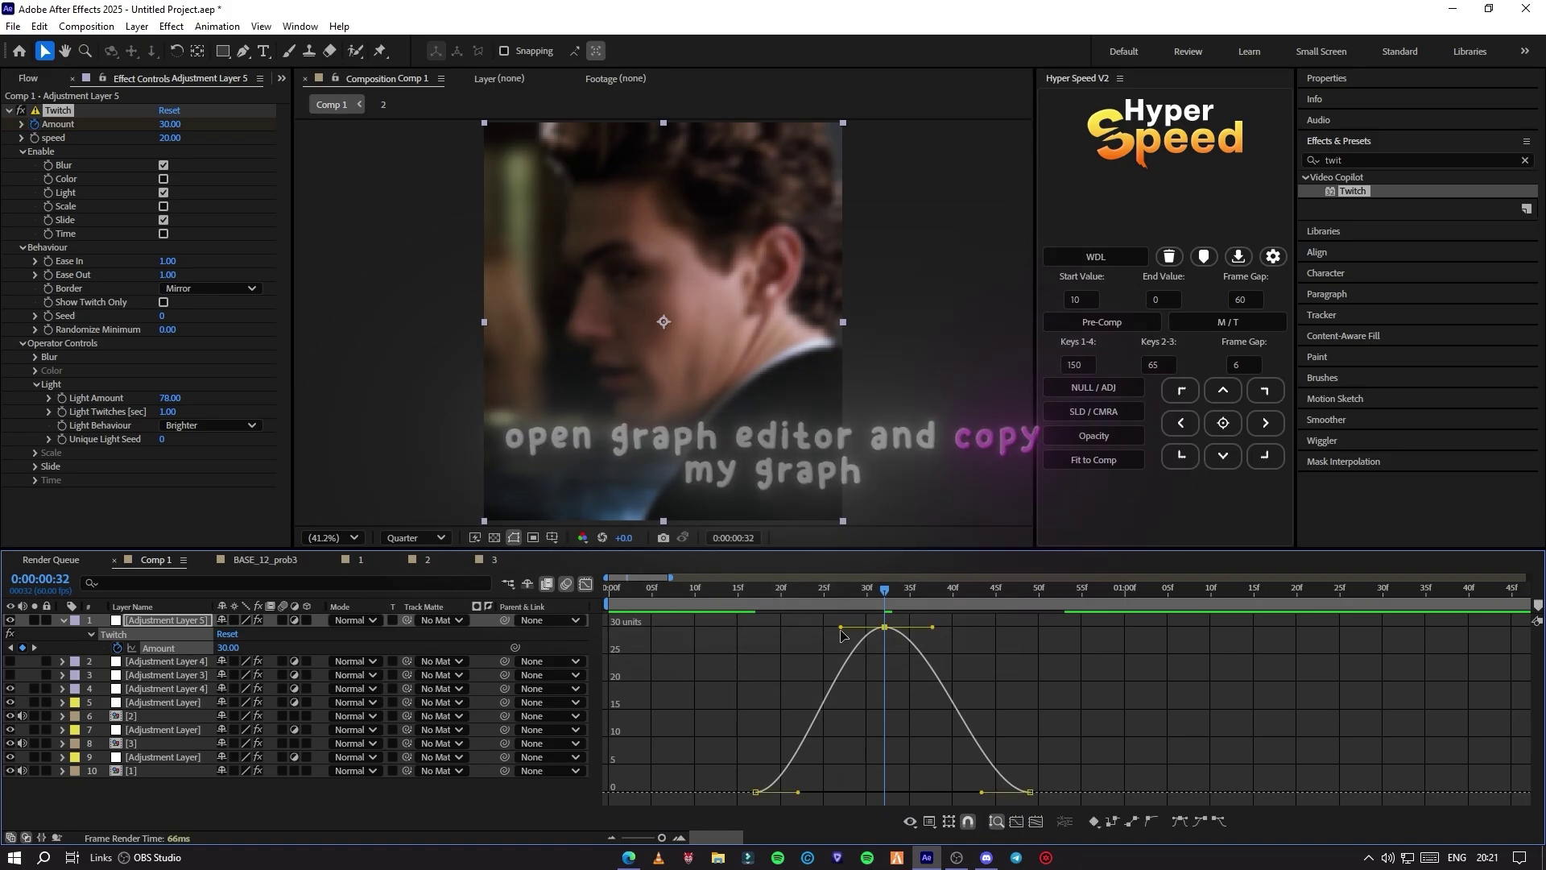
{"action": "left_click_drag", "start_coordinate": [836, 627], "coordinate": [874, 774]}
Play back and scrub the Twitch shake around the first cut, and close the graph editor.
{"action": "key", "text": "space"}
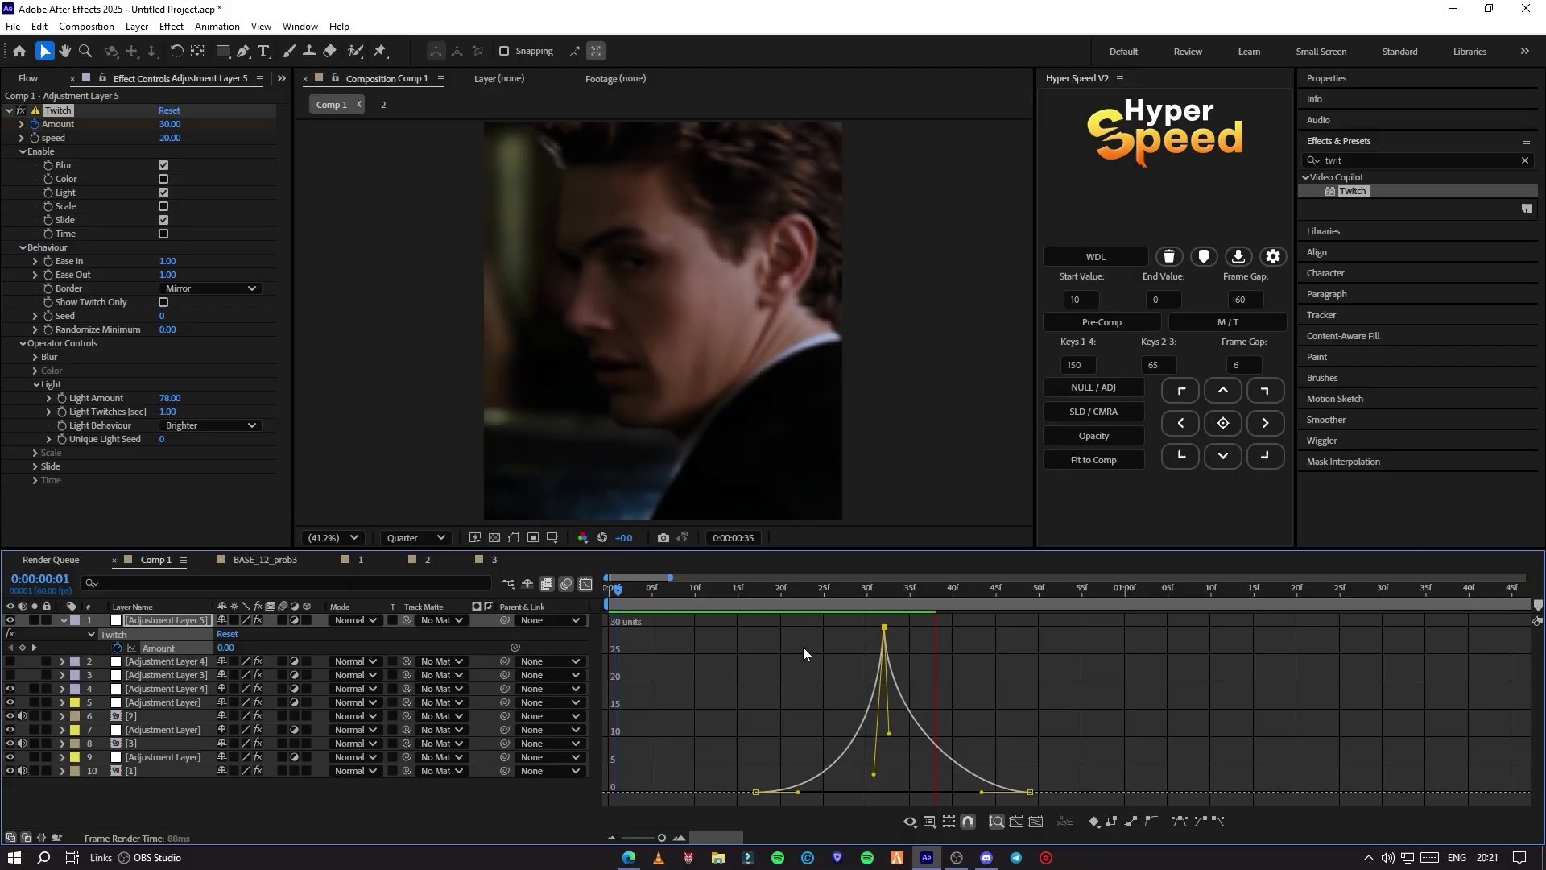
{"action": "mouse_move", "coordinate": [814, 592]}
{"action": "left_mouse_down"}
{"action": "mouse_move", "coordinate": [892, 591]}
{"action": "mouse_move", "coordinate": [804, 593]}
{"action": "mouse_move", "coordinate": [817, 596]}
{"action": "left_mouse_up"}
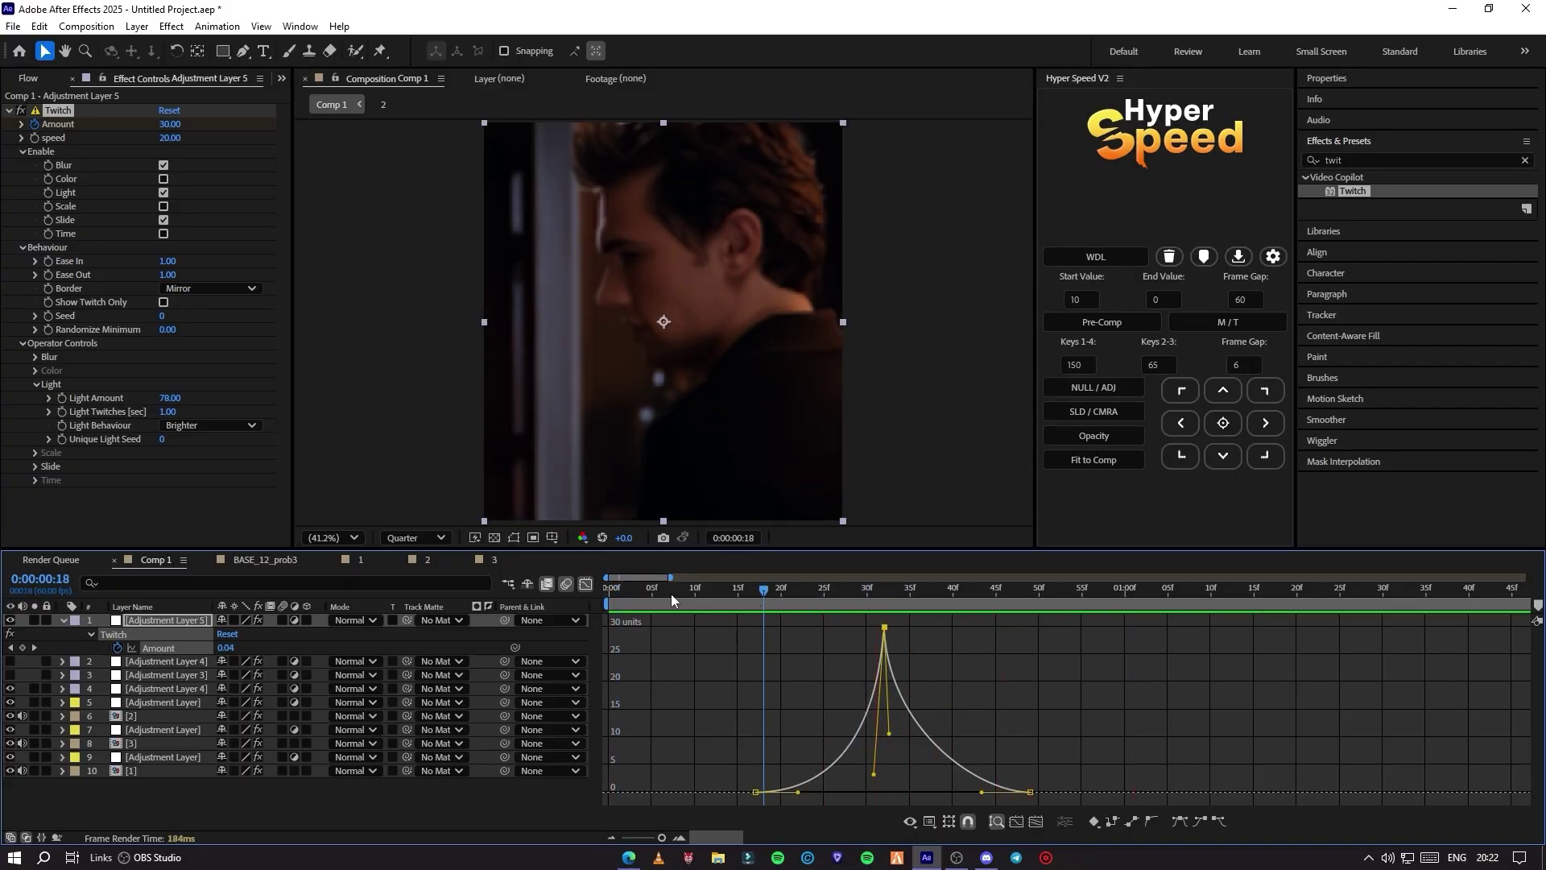
{"action": "left_click", "coordinate": [586, 584]}
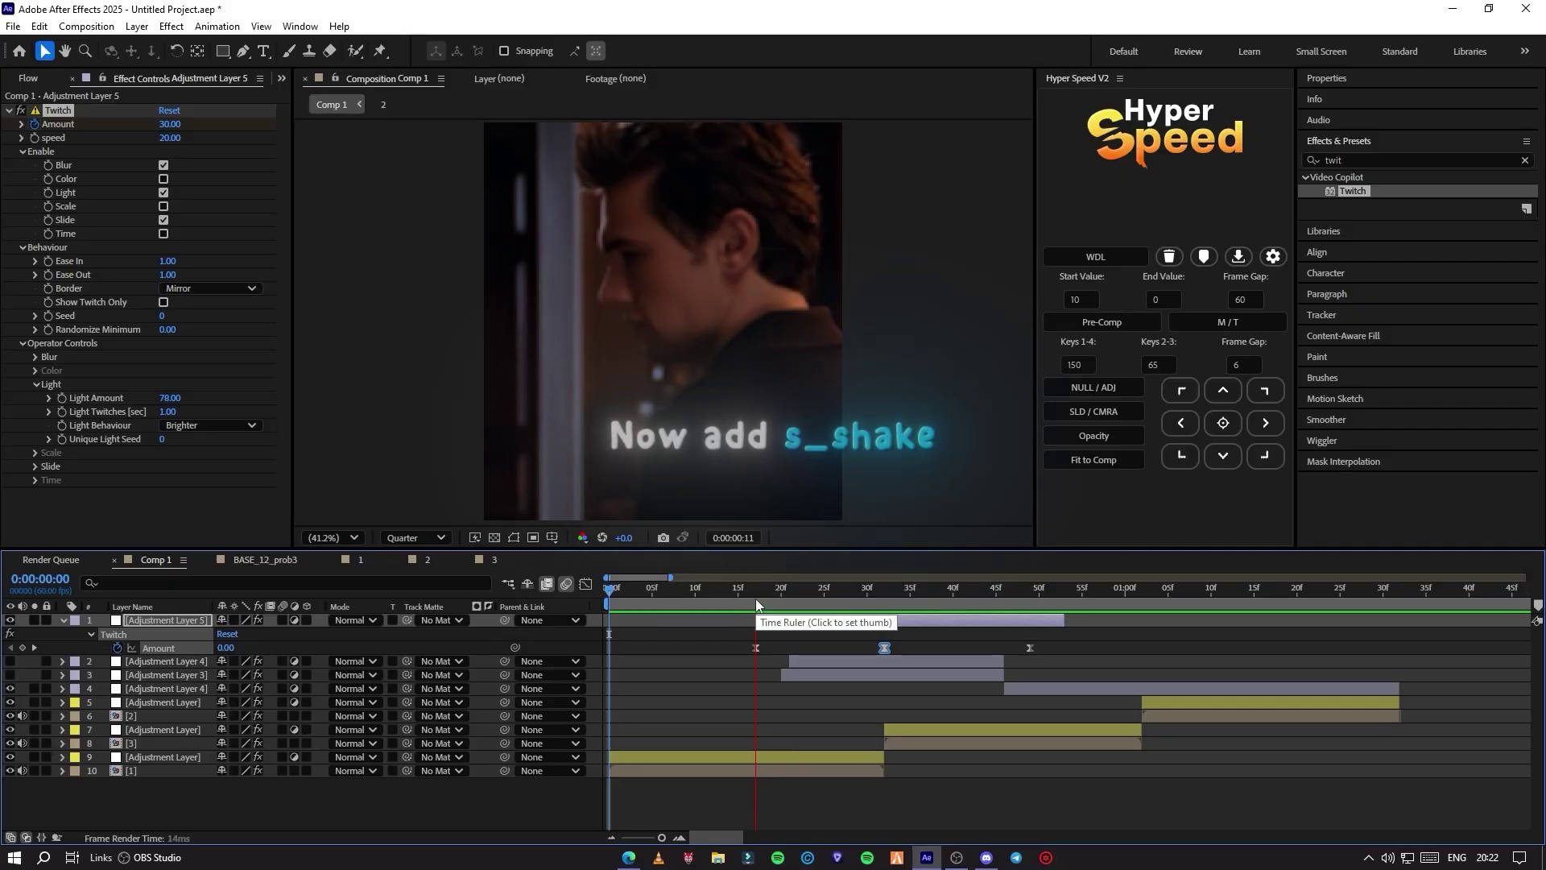
Find the S_Shake effect and add it below Twitch on the same adjustment layer.
{"action": "left_click", "coordinate": [1361, 160]}
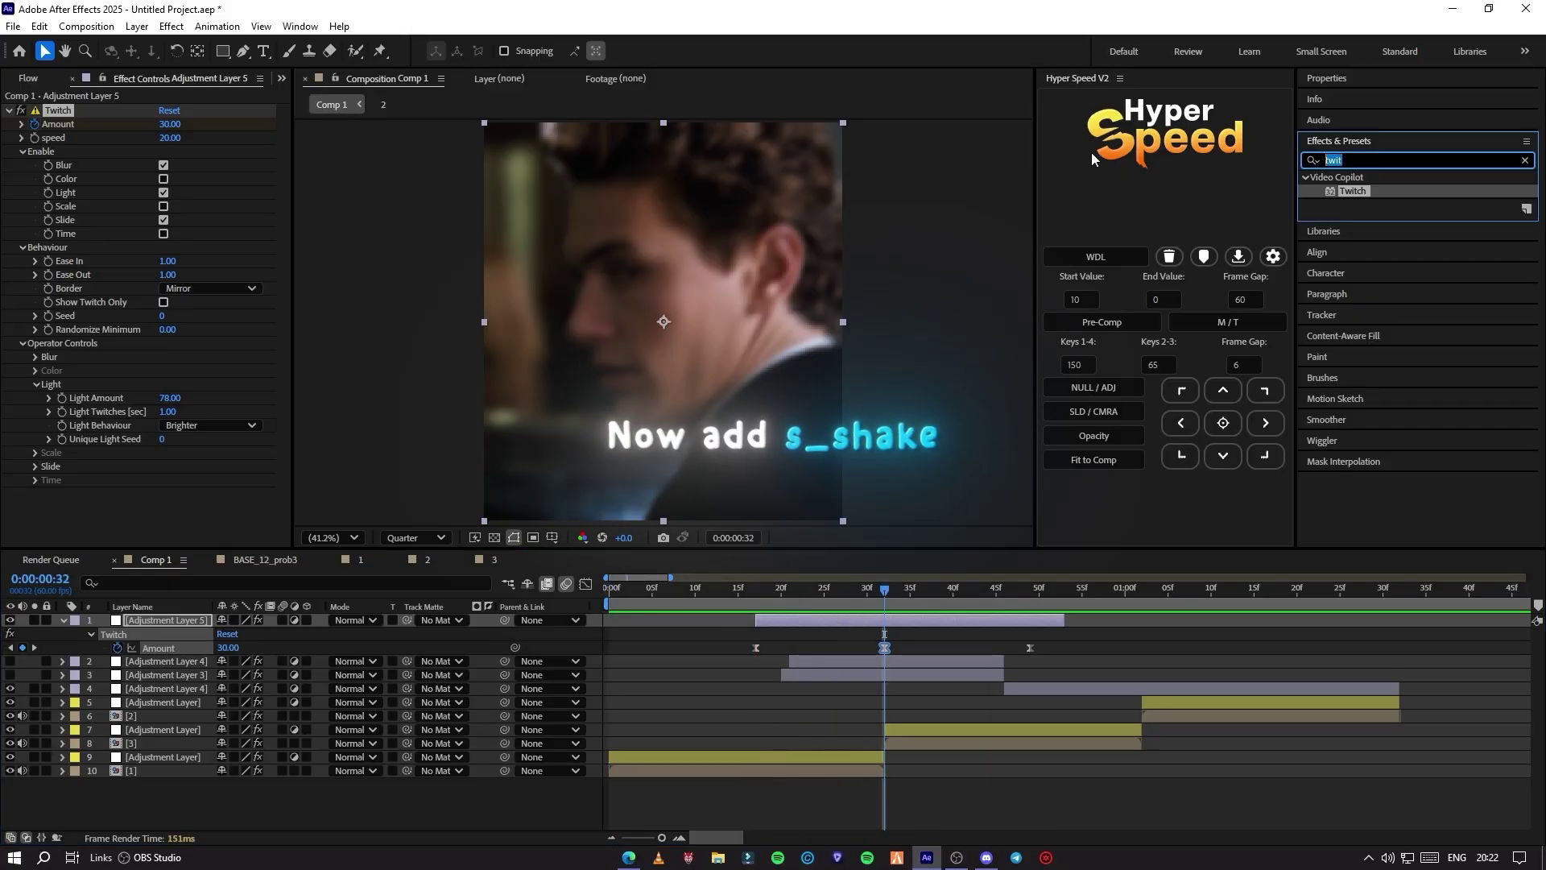
{"action": "type", "text": "s"}
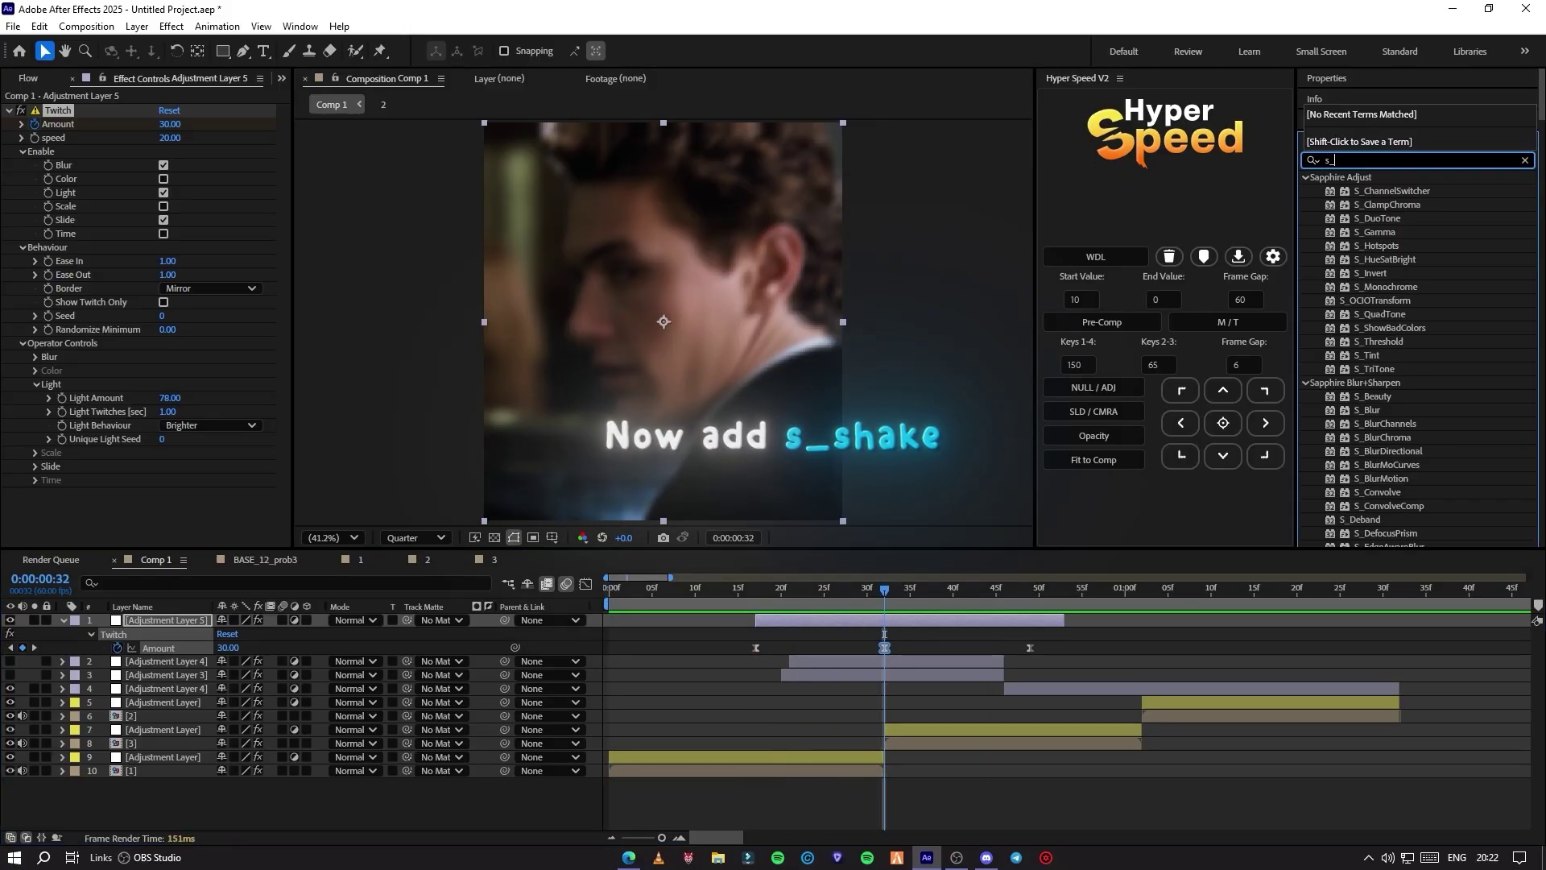
{"action": "type", "text": "_sha"}
{"action": "left_click_drag", "start_coordinate": [1370, 218], "coordinate": [54, 376]}
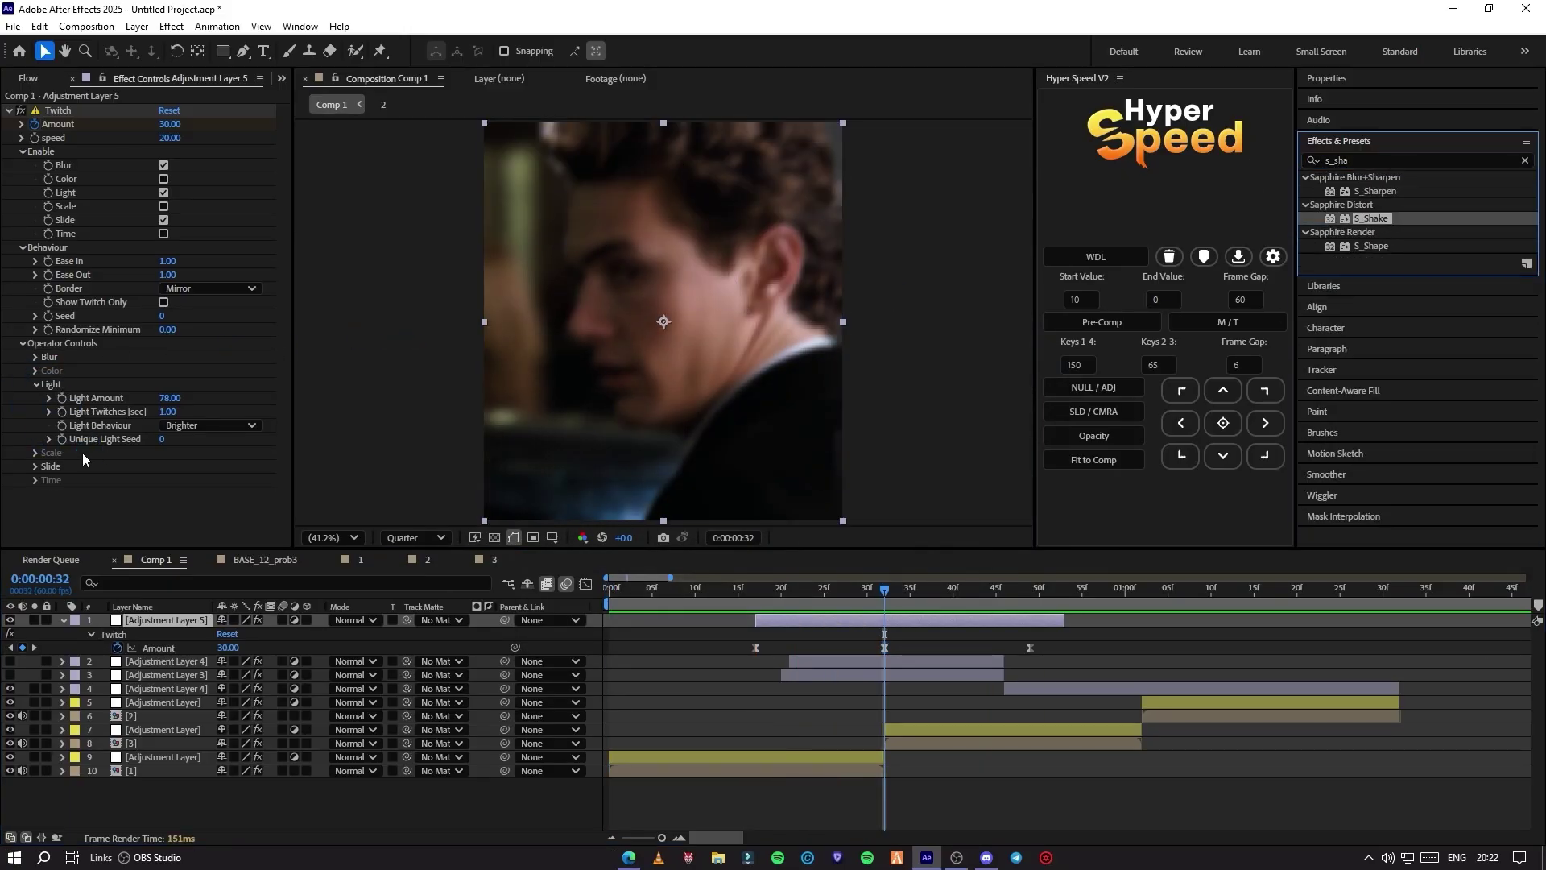
{"action": "left_click_drag", "start_coordinate": [83, 459], "coordinate": [83, 459]}
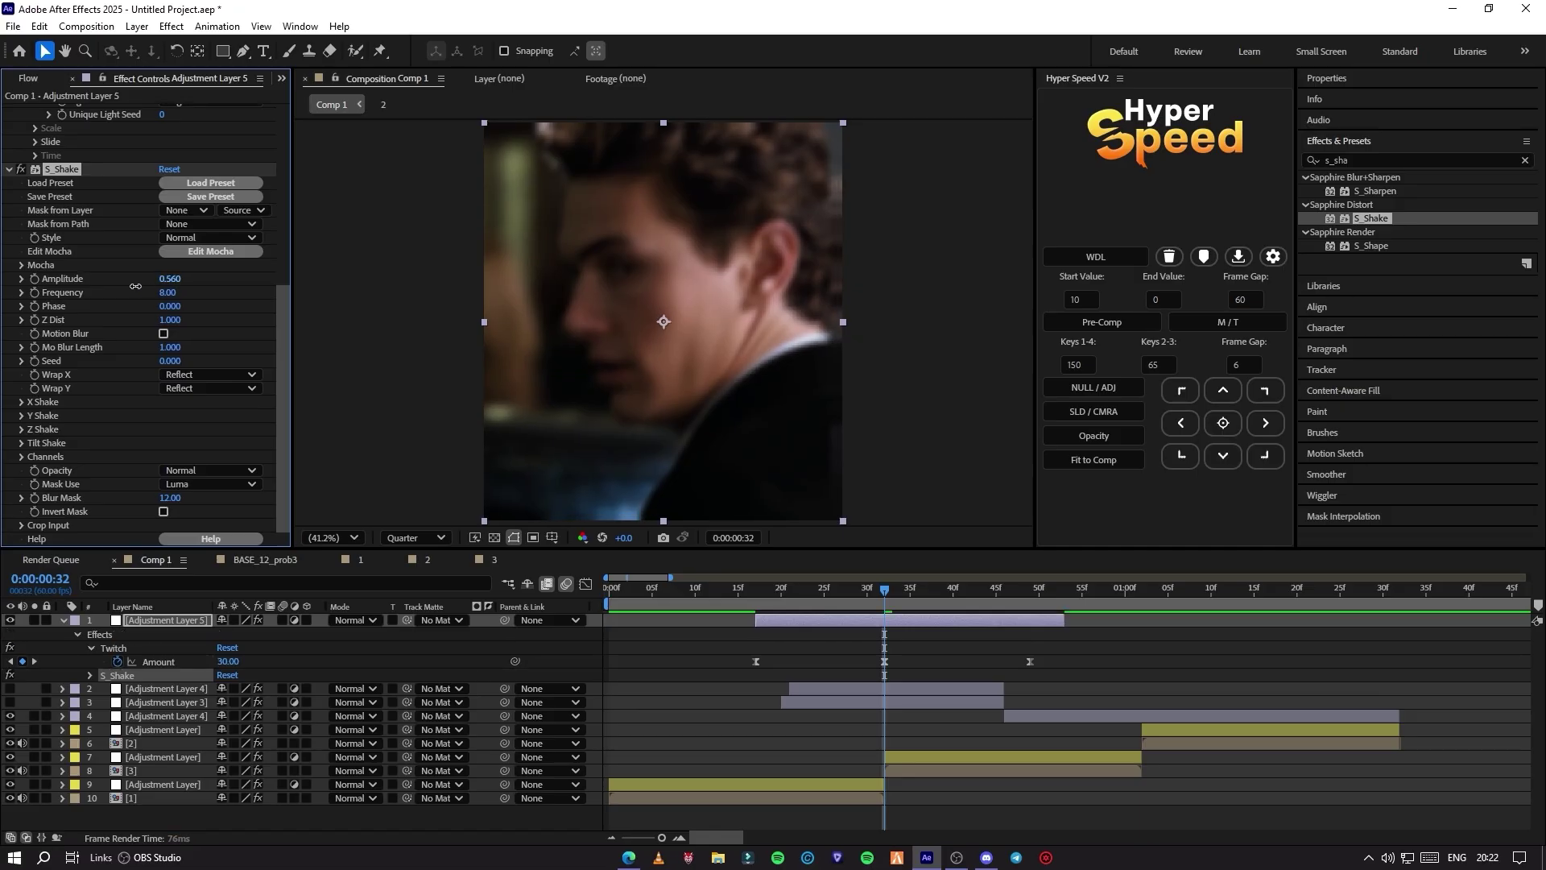
Keyframe S_Shake Amplitude at 0.58 on frame 32 and 0 on frames 17 and 51, with Motion Blur enabled.
{"action": "left_click_drag", "start_coordinate": [136, 286], "coordinate": [129, 286]}
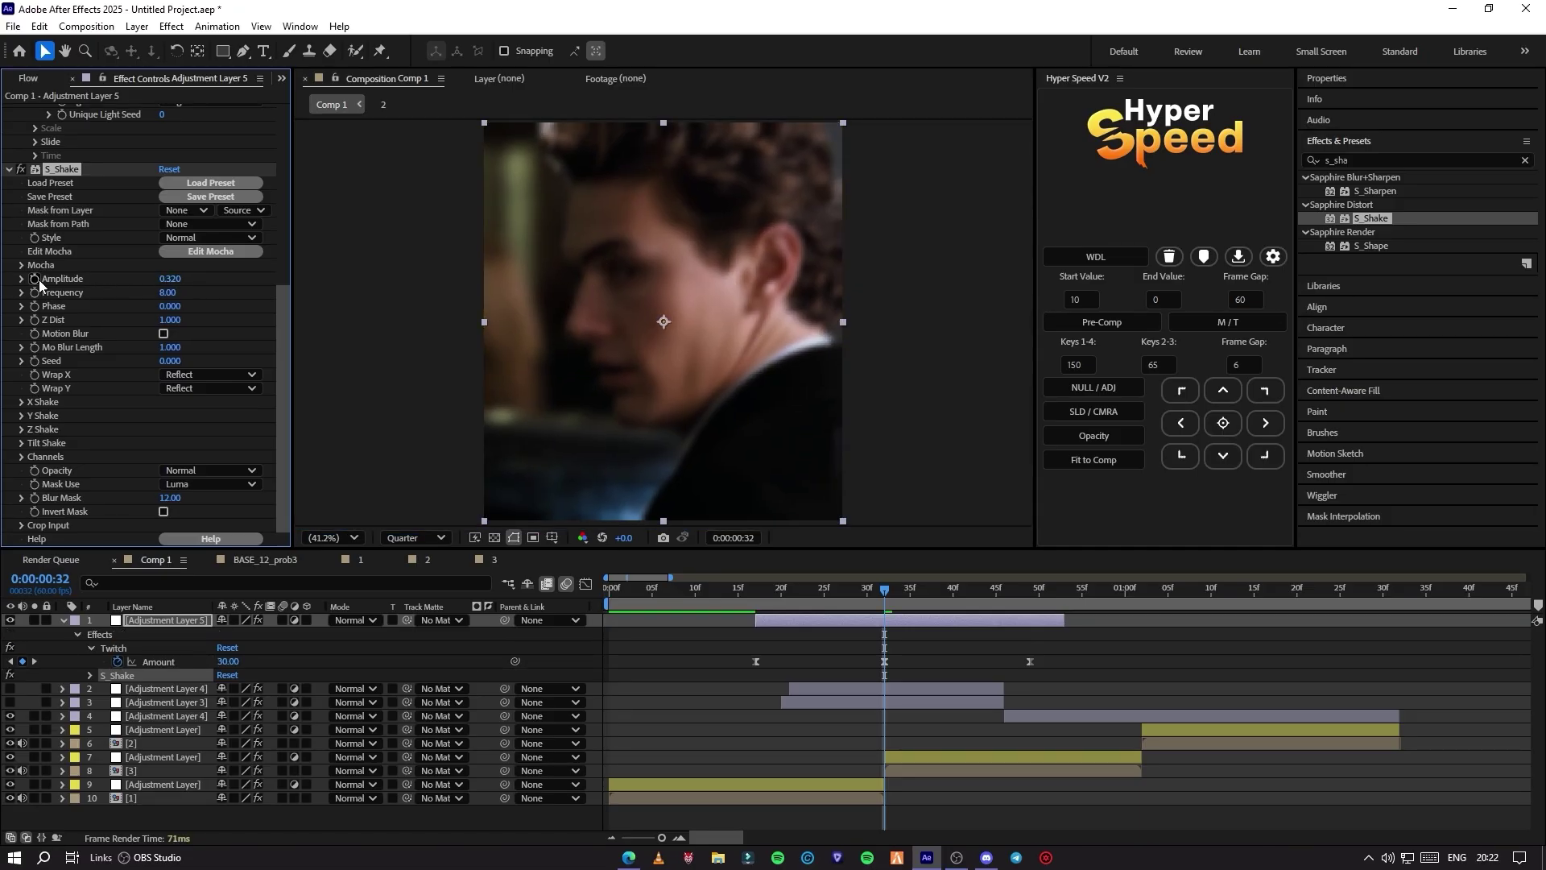
{"action": "left_click", "coordinate": [756, 601]}
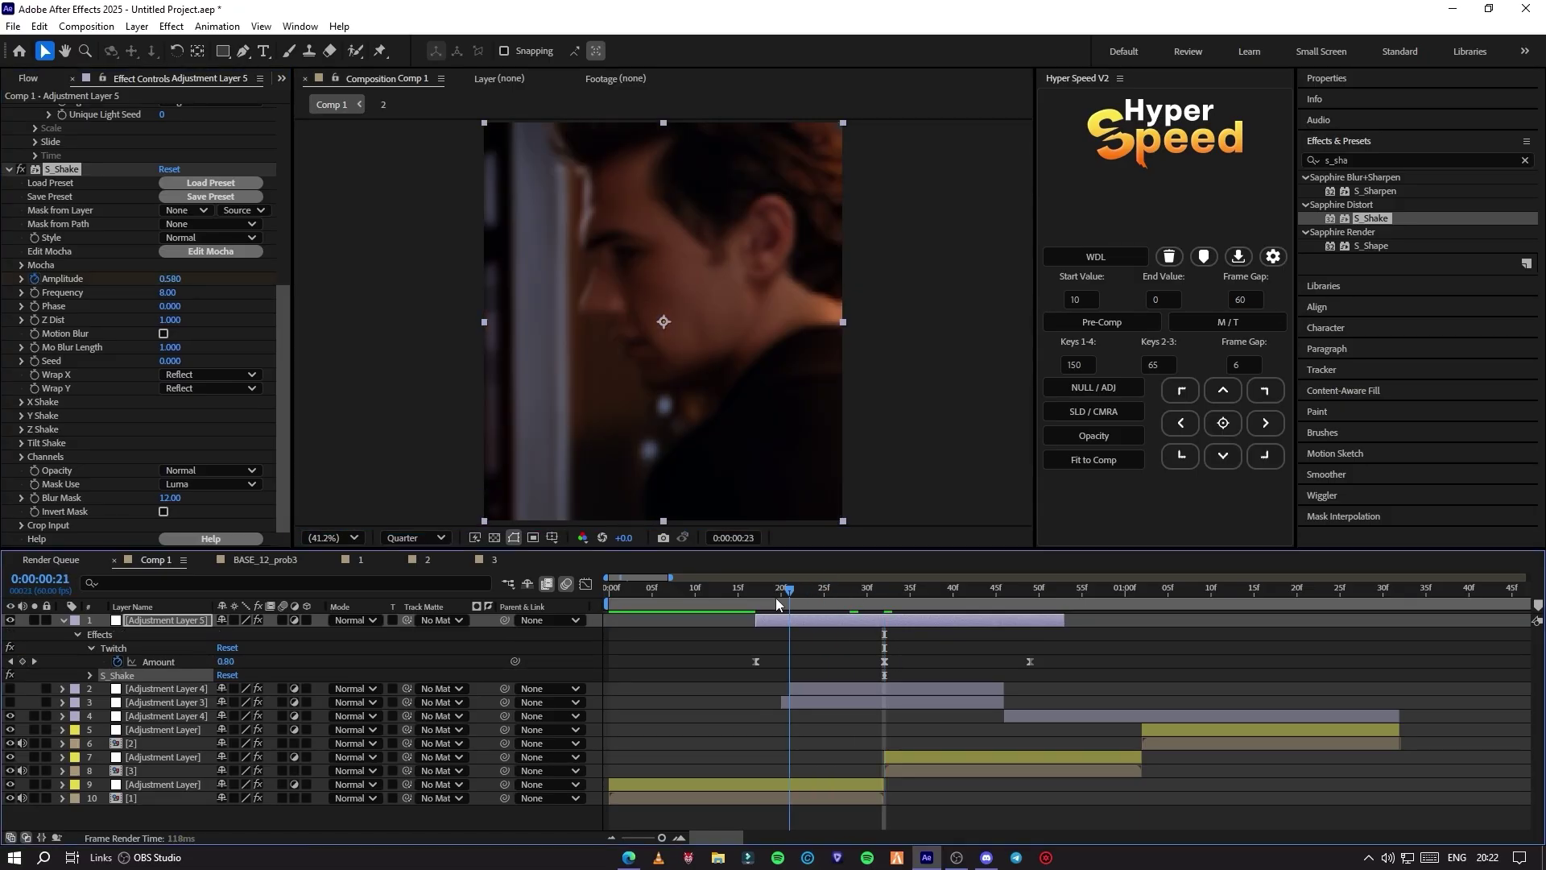
{"action": "left_click_drag", "start_coordinate": [135, 278], "coordinate": [150, 322]}
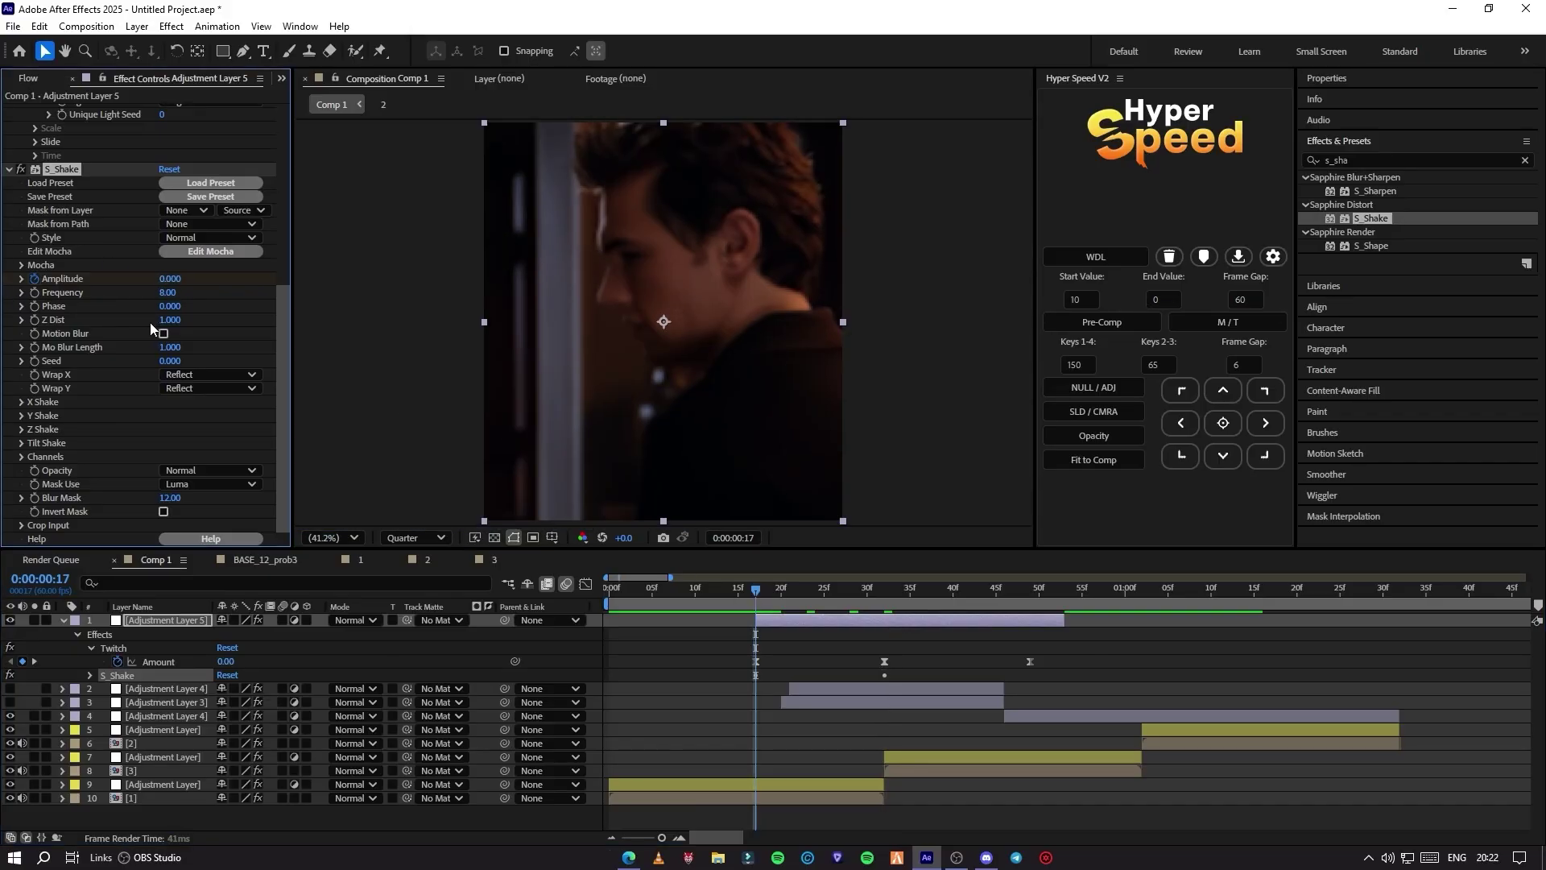
{"action": "key", "text": "space"}
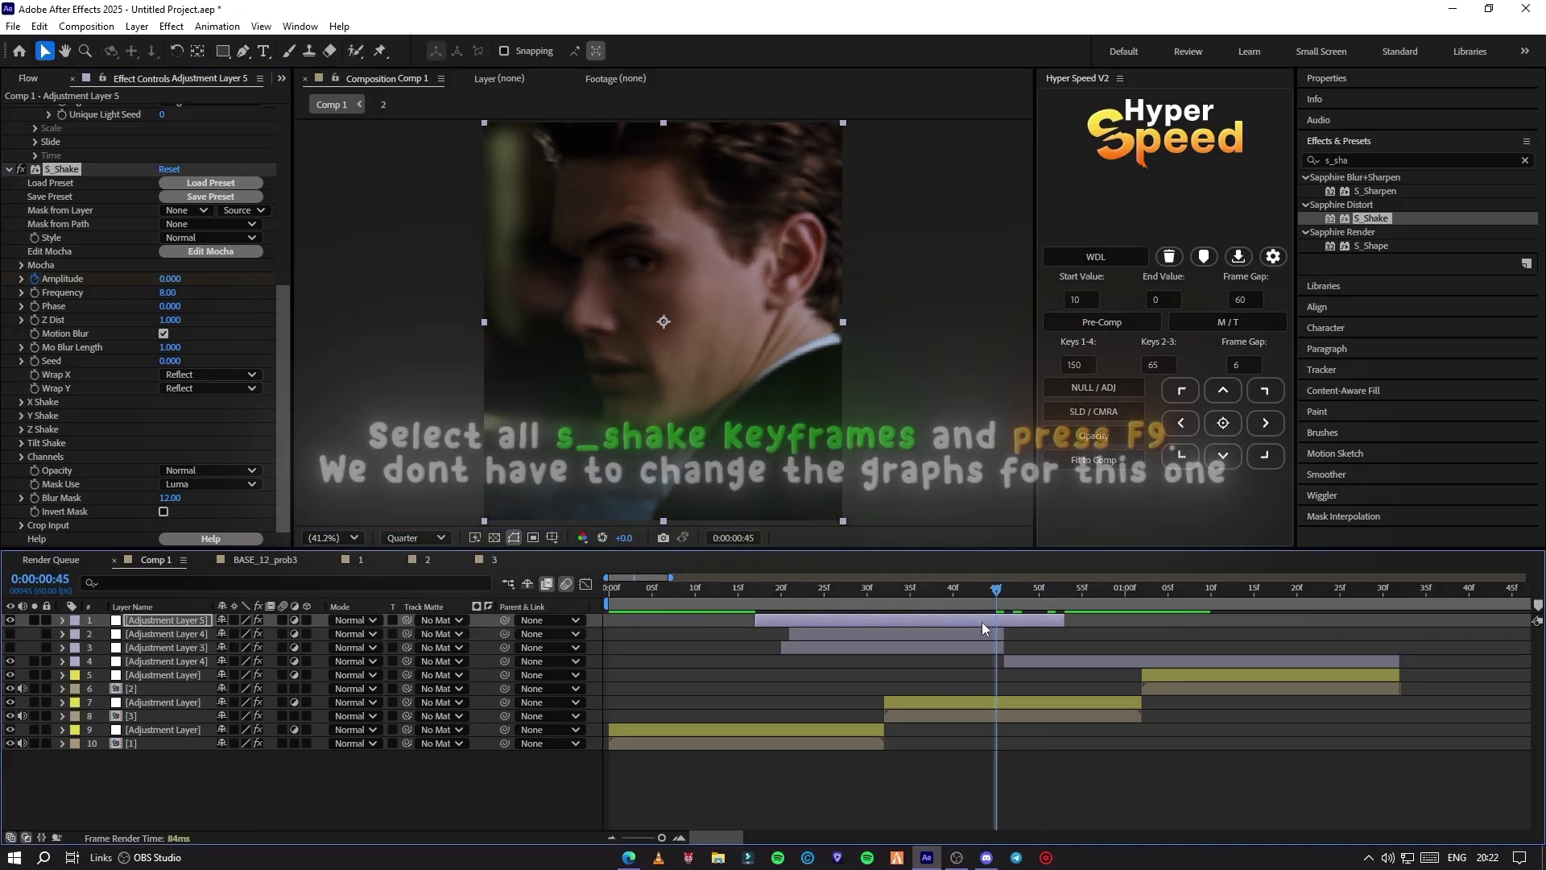
Apply Easy Ease to all three S_Shake Amplitude keyframes and collapse the layer's properties.
{"action": "key", "text": "u"}
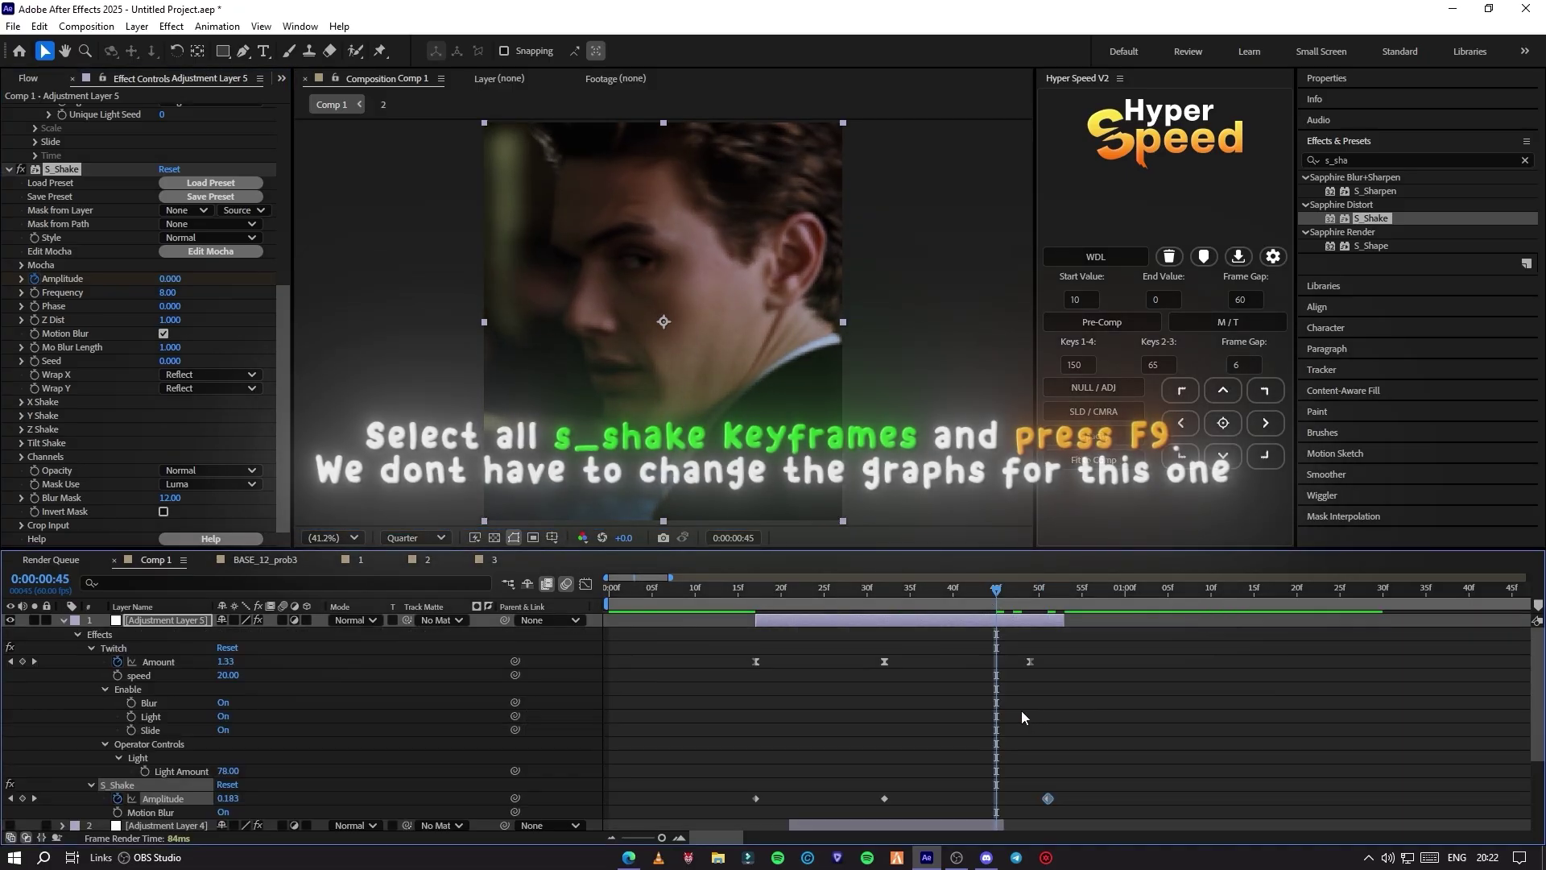
{"action": "left_click_drag", "start_coordinate": [1081, 790], "coordinate": [718, 814]}
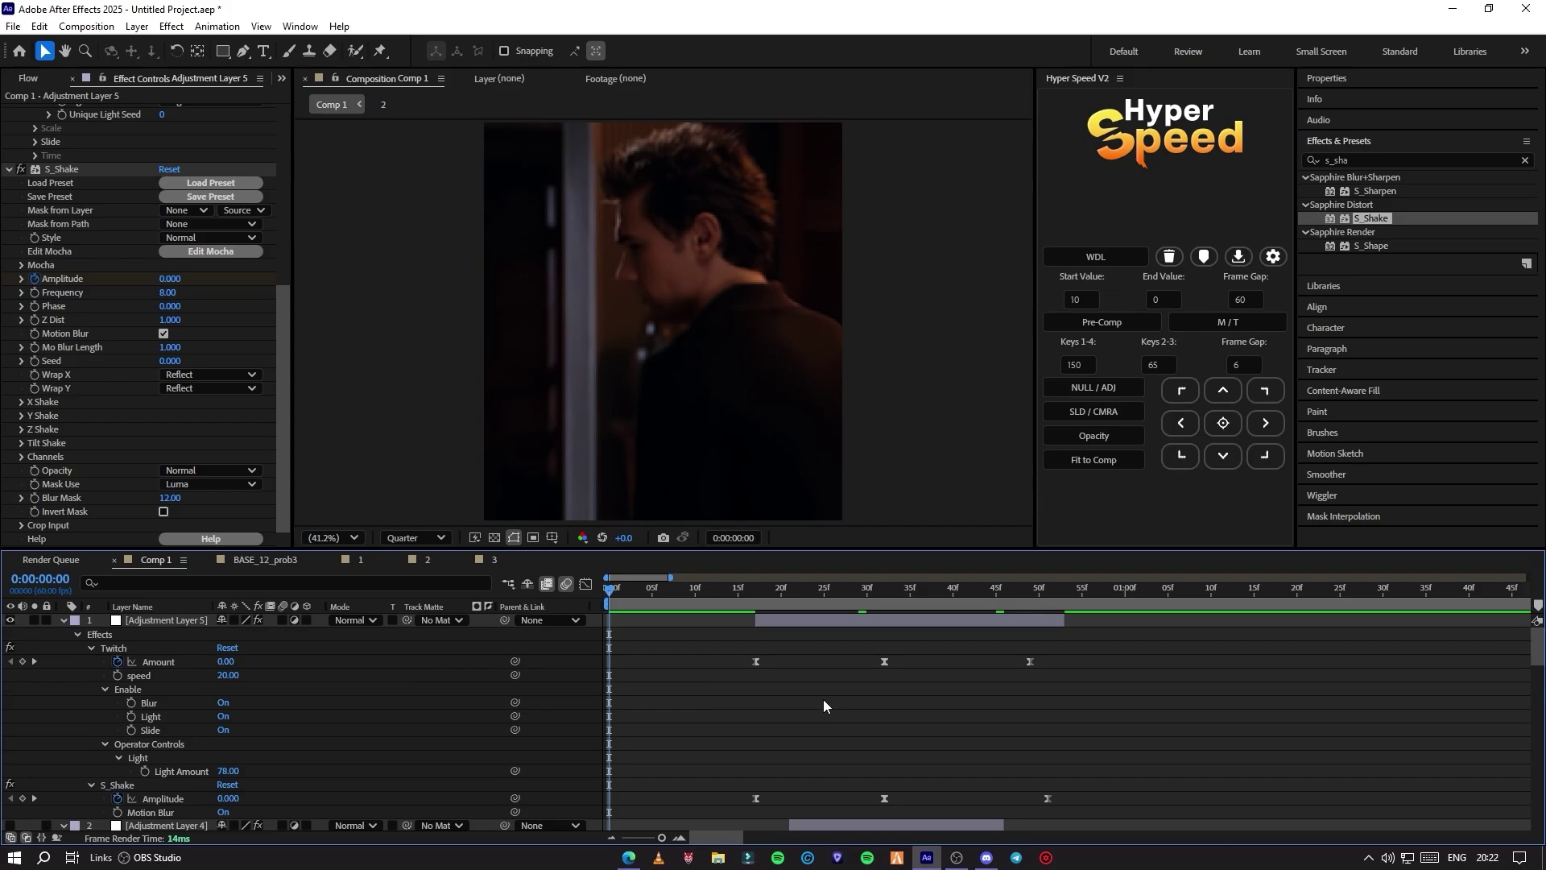
{"action": "key", "text": "u"}
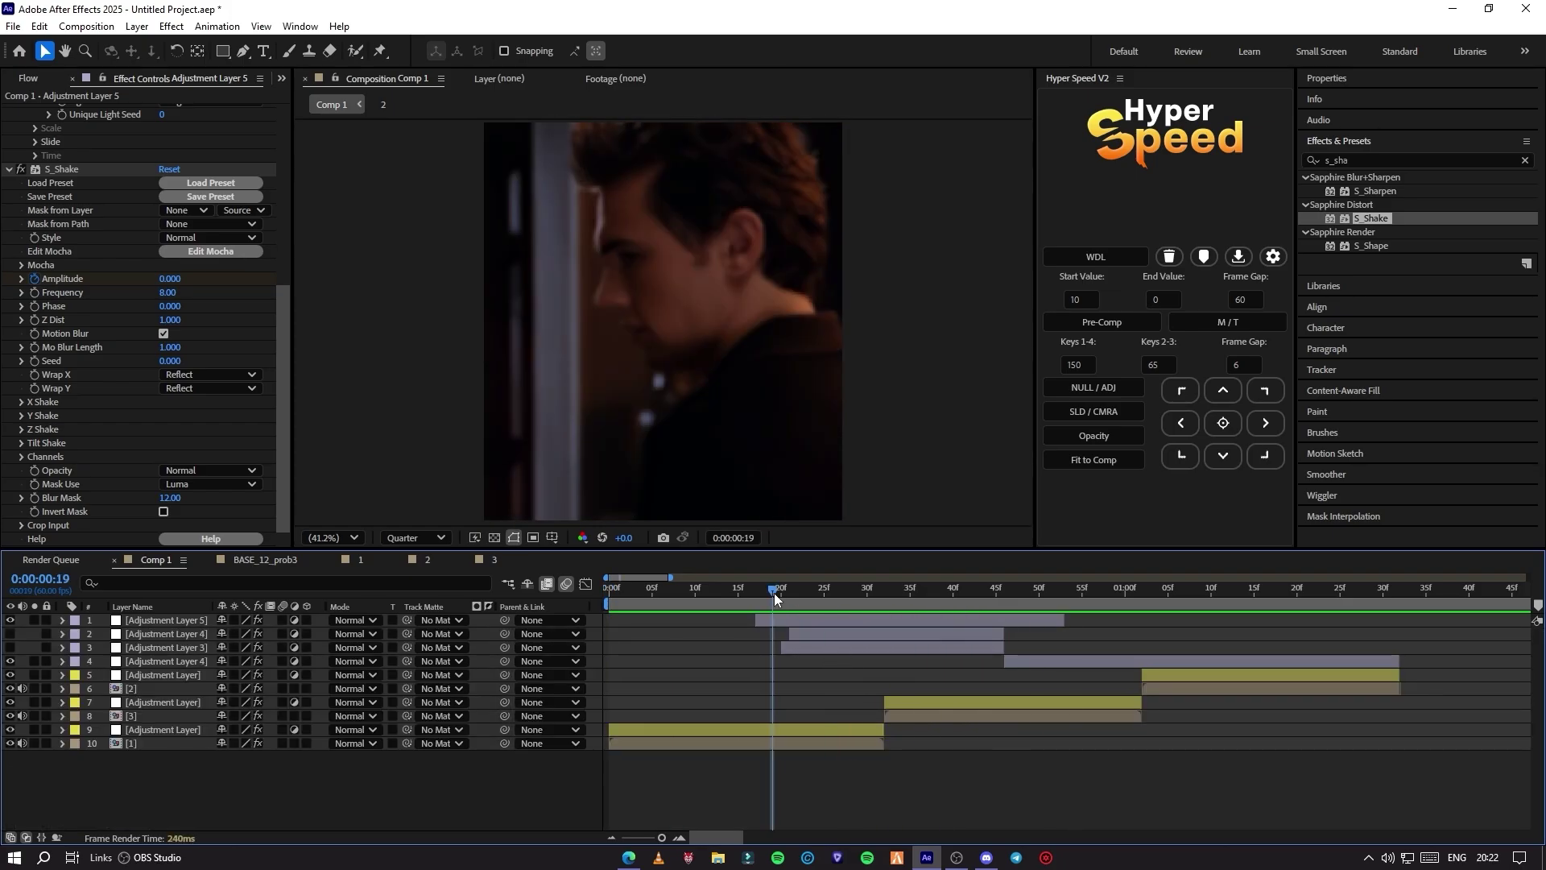
Play back the combined Twitch and S_Shake shake across the first cut.
{"action": "key", "text": "space"}
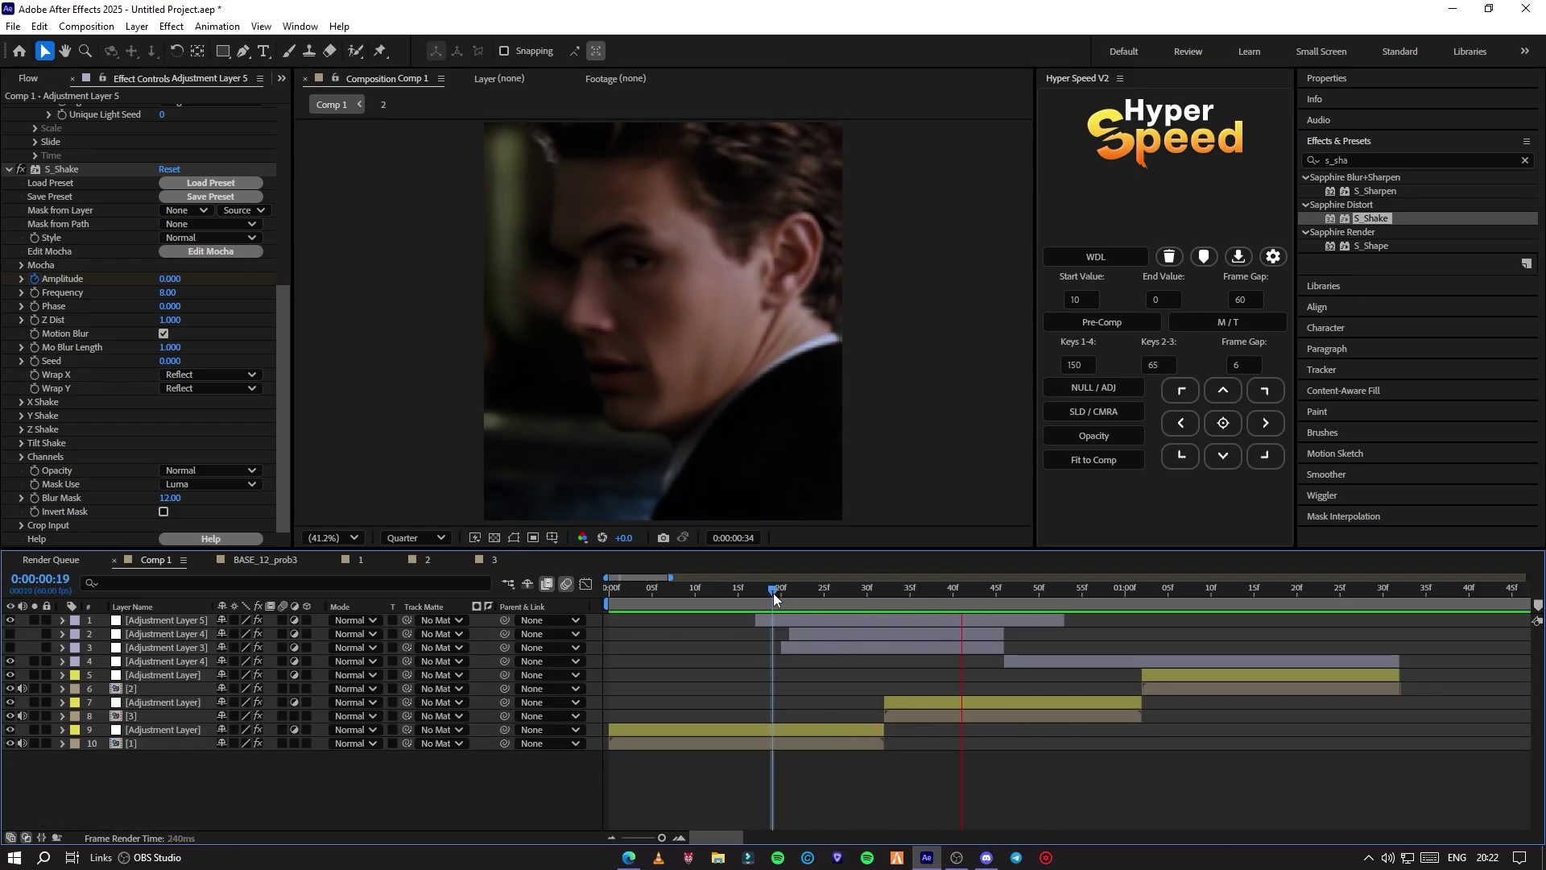
{"action": "left_click", "coordinate": [644, 594]}
{"action": "key", "text": "space"}
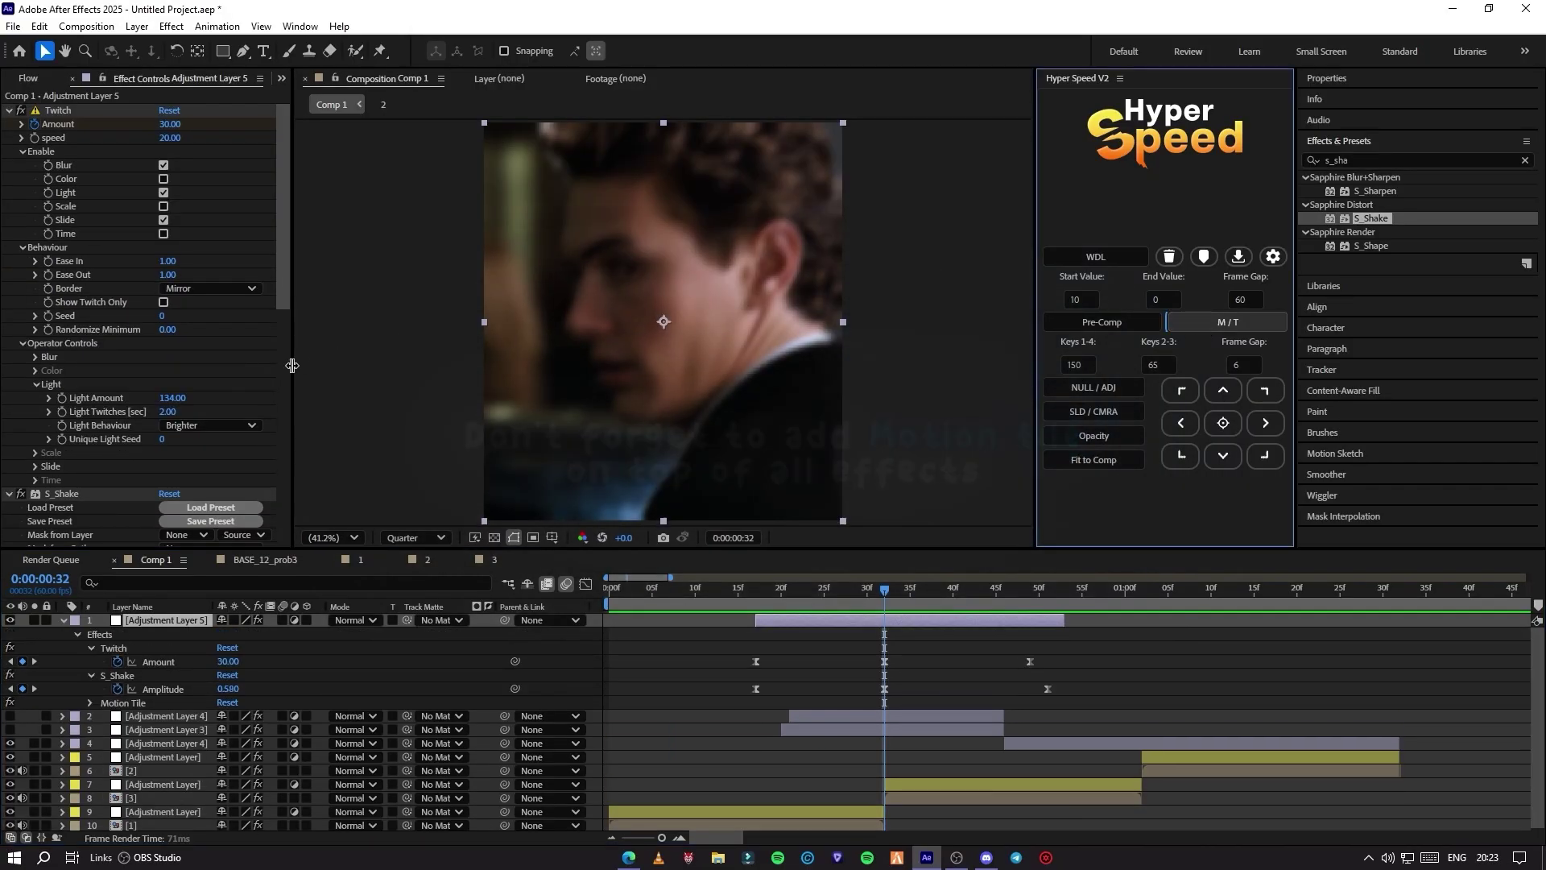
Set Motion Tile's Output Height to 122 and move the effect above Twitch and S_Shake on the shake adjustment layer.
{"action": "scroll", "coordinate": [191, 387], "scroll_direction": "down", "scroll_amount": 10}
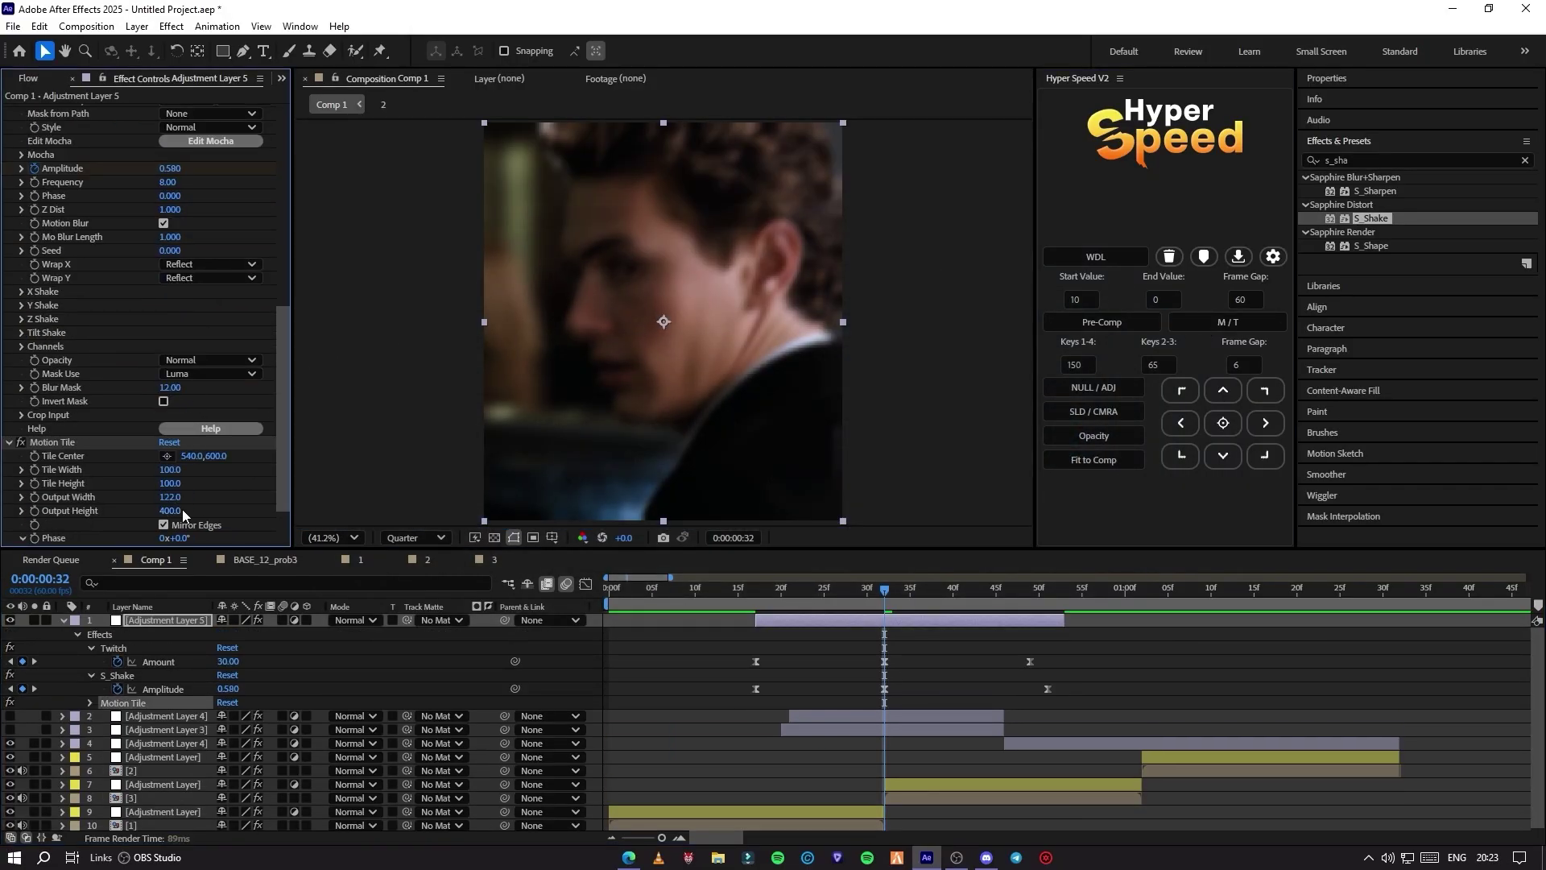
{"action": "left_click_drag", "start_coordinate": [64, 446], "coordinate": [162, 109]}
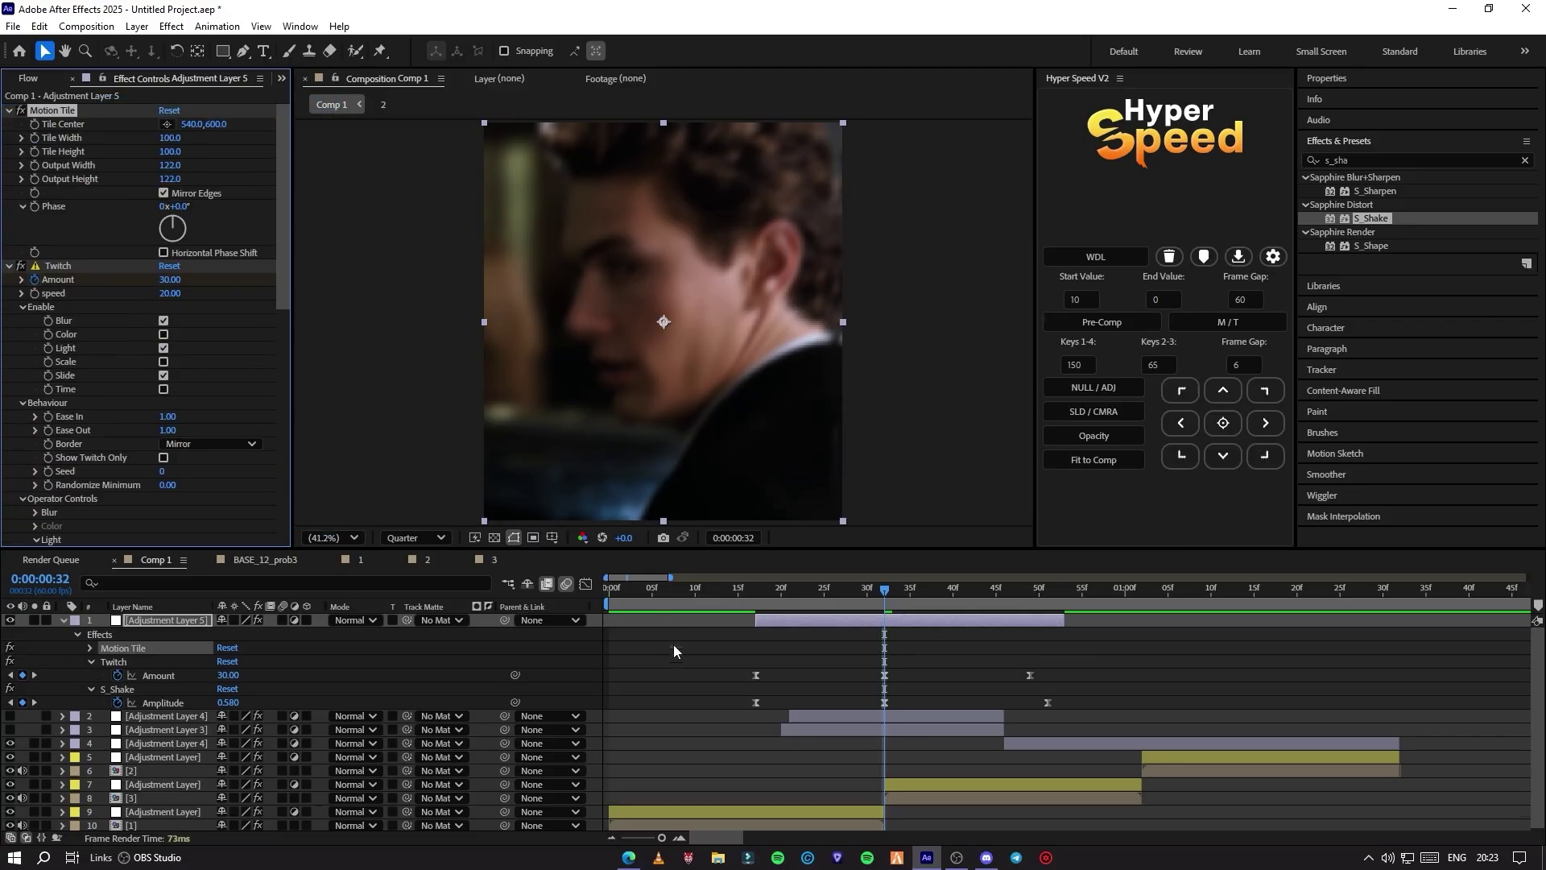
{"action": "left_click", "coordinate": [881, 645]}
Duplicate the shake adjustment layer and place the copy over the second cut, starting at frame 47.
{"action": "left_click", "coordinate": [1023, 620]}
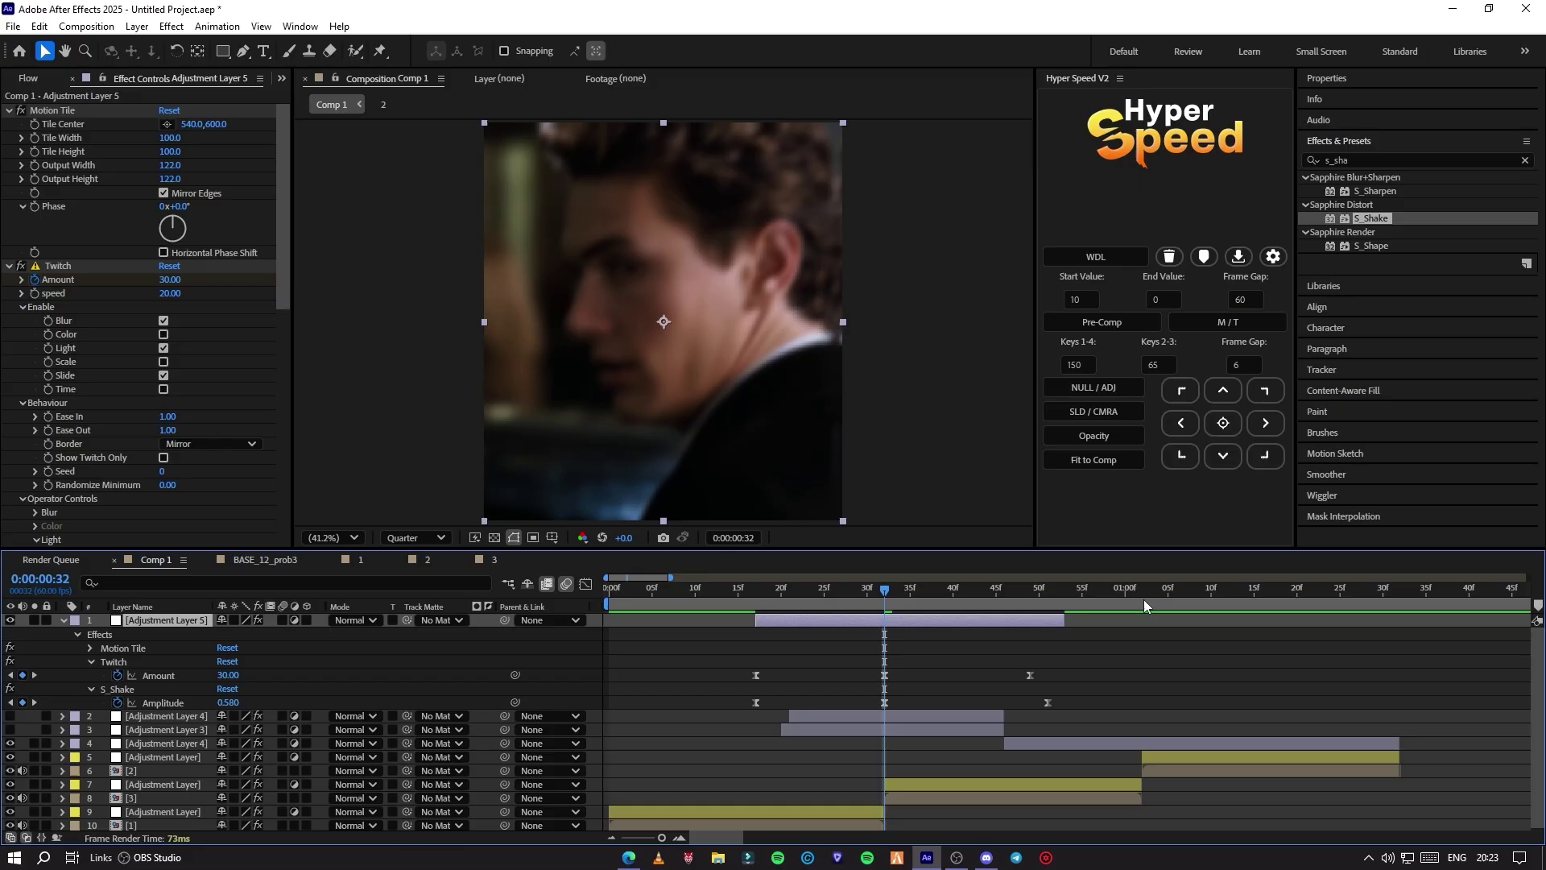
{"action": "left_click_drag", "start_coordinate": [1143, 599], "coordinate": [608, 596]}
{"action": "key", "text": "ctrl+d"}
{"action": "key", "text": "bracketleft"}
{"action": "key", "text": "u"}
{"action": "key", "text": "u"}
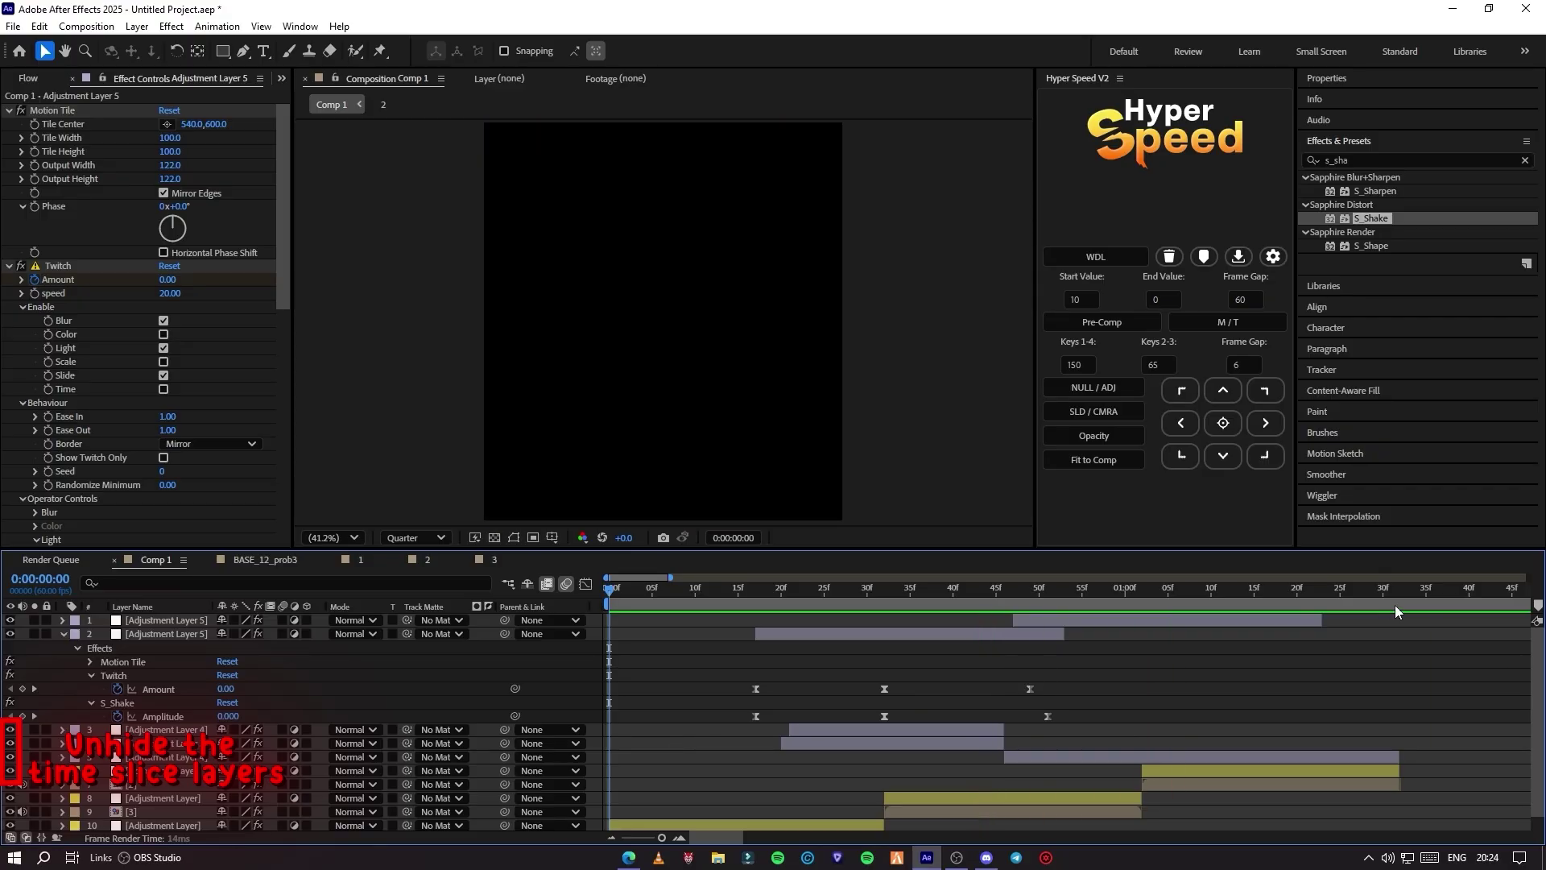
End the work area at 0:00:01:32, where the last clip ends, and play back the full sequence.
{"action": "left_click_drag", "start_coordinate": [1395, 599], "coordinate": [1403, 607]}
{"action": "key", "text": "n"}
{"action": "key", "text": "space"}
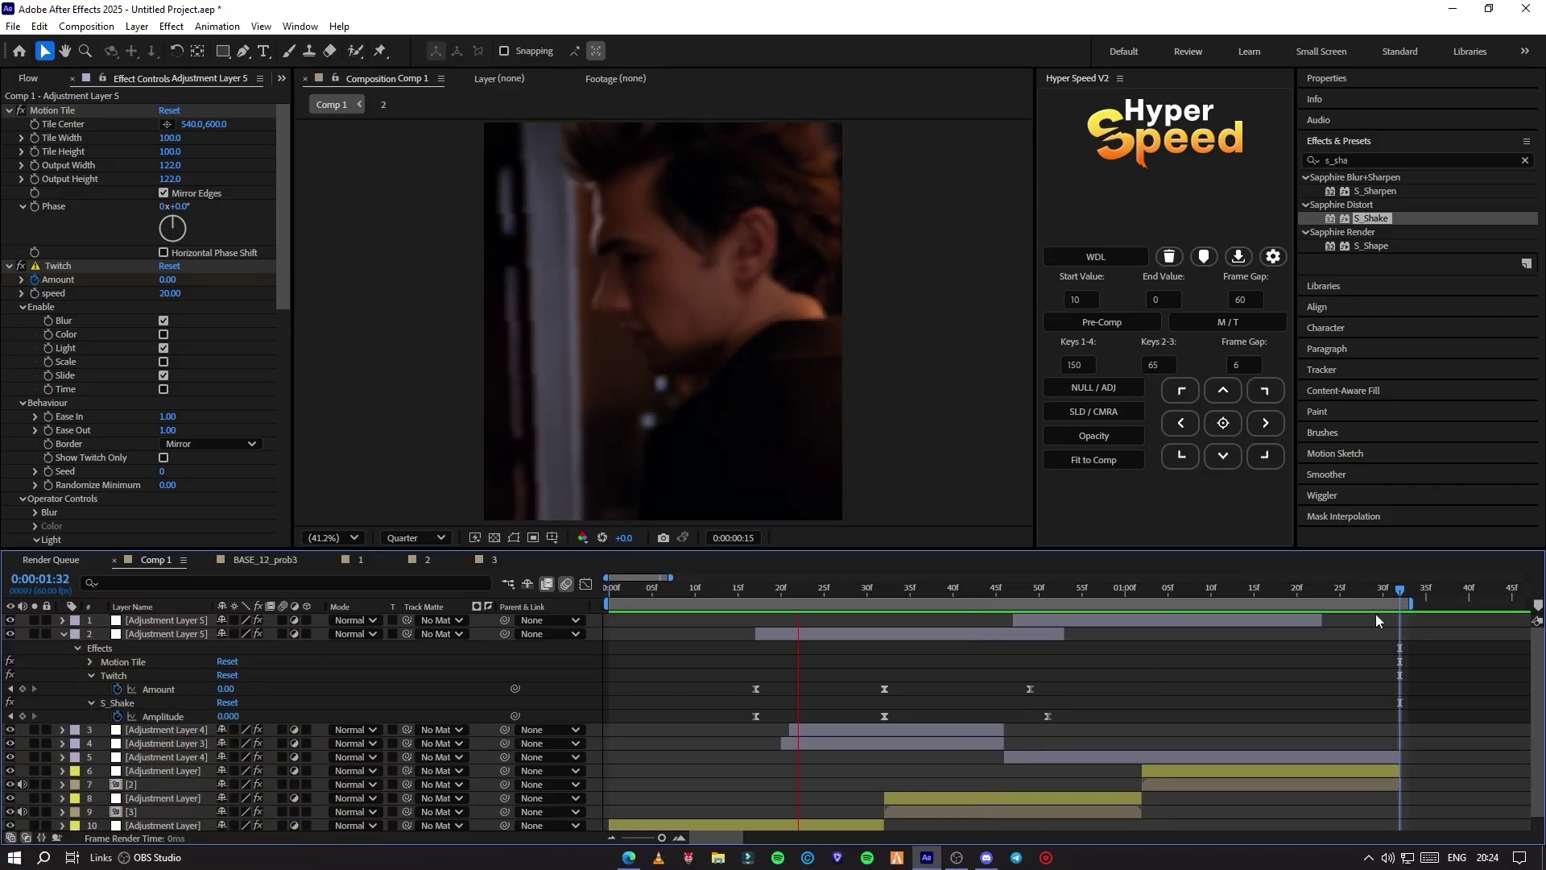
{"action": "key", "text": "space"}
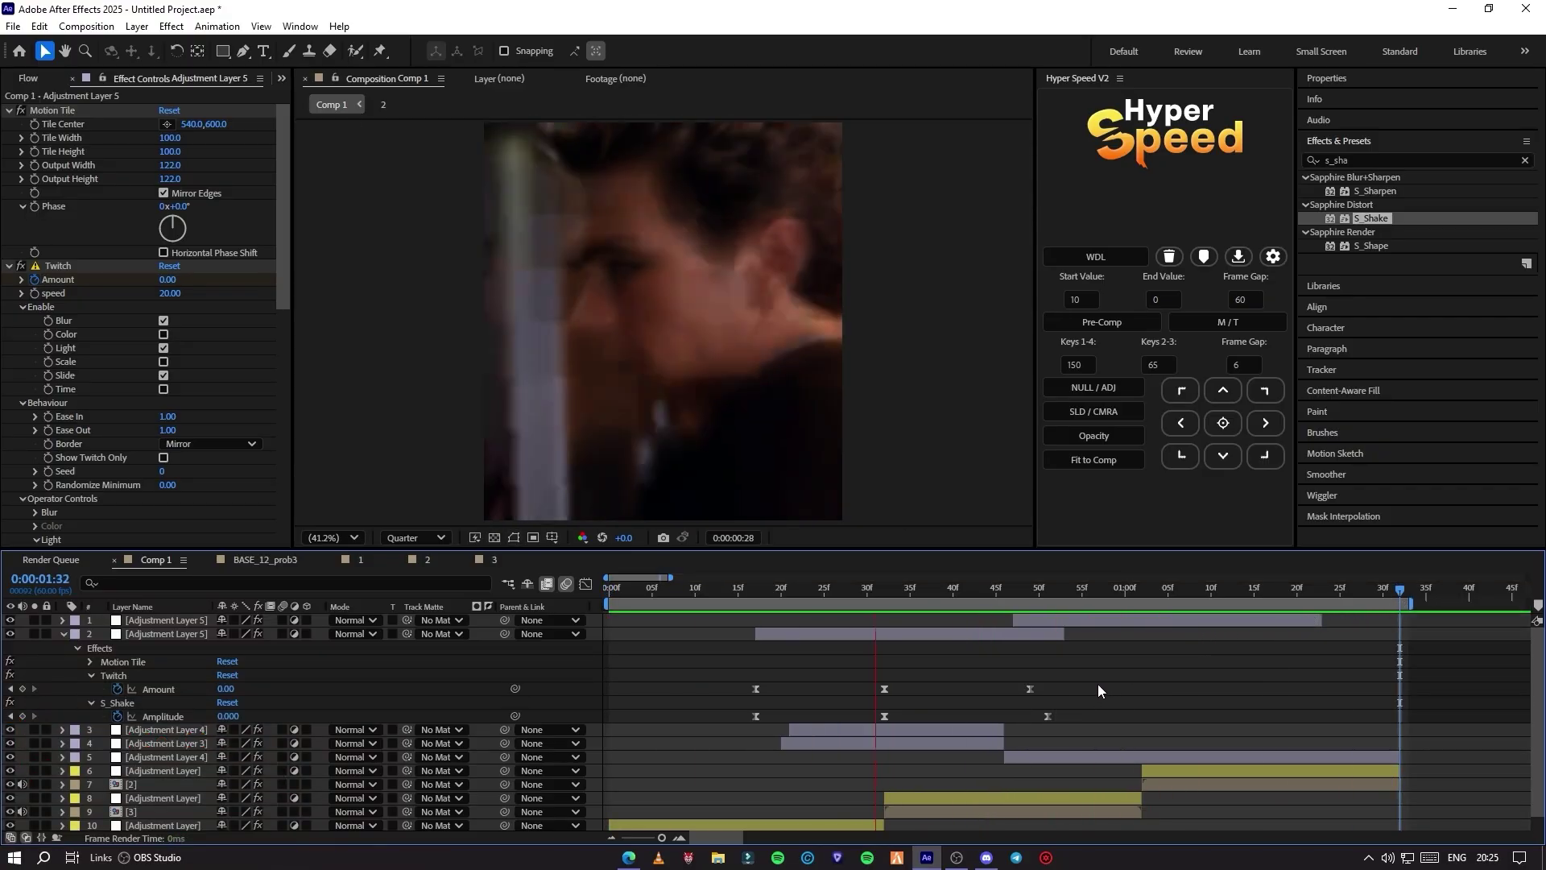